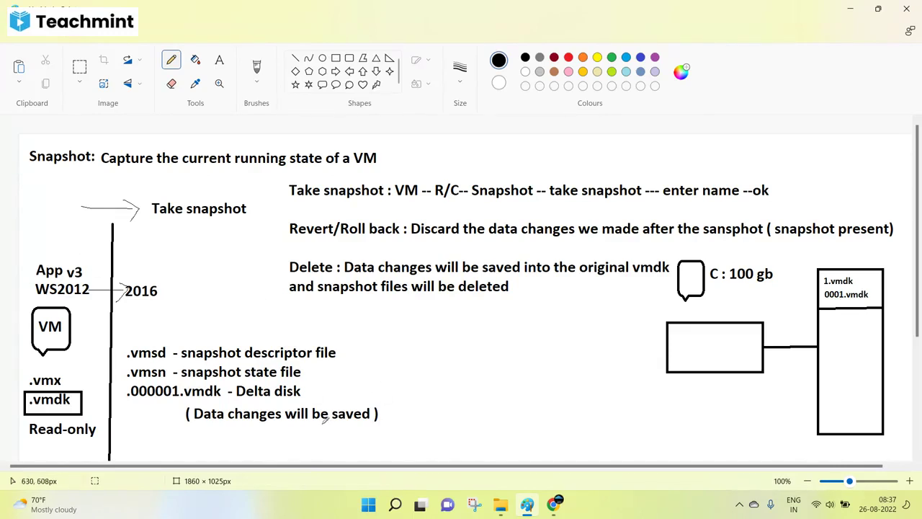
Return from the Teachmint class window to the Paint snapshot notes and bring up the File menu.
{"action": "left_click", "coordinate": [683, 425]}
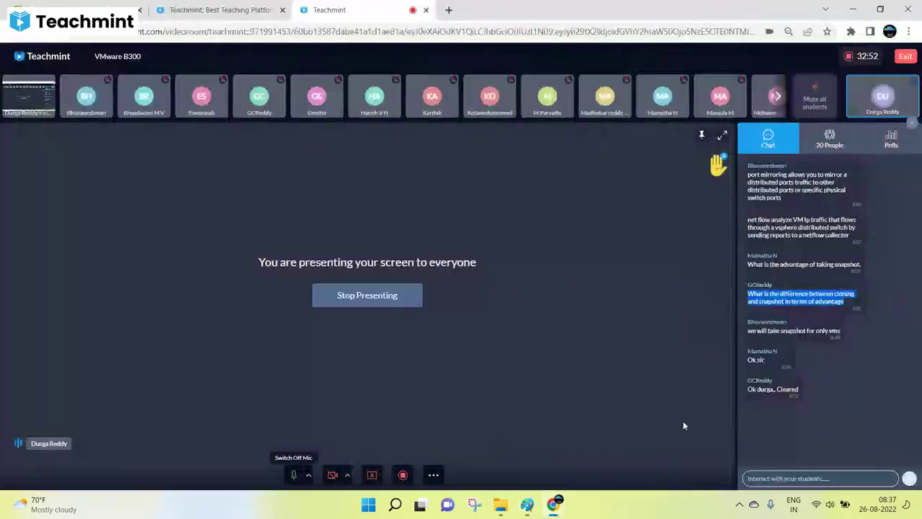
{"action": "left_click", "coordinate": [533, 506]}
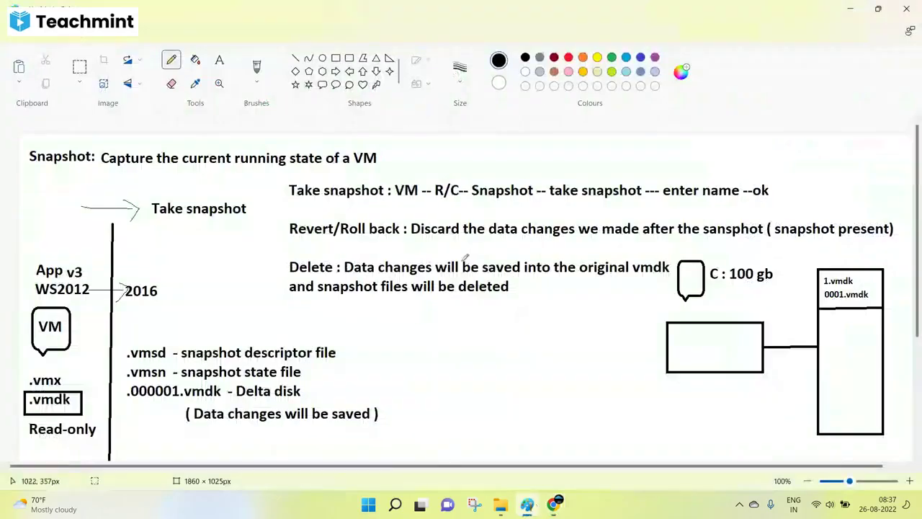
{"action": "left_click", "coordinate": [13, 37]}
Save the notes as a JPEG picture, choosing the vSphere-300 folder as the location.
{"action": "mouse_move", "coordinate": [38, 132]}
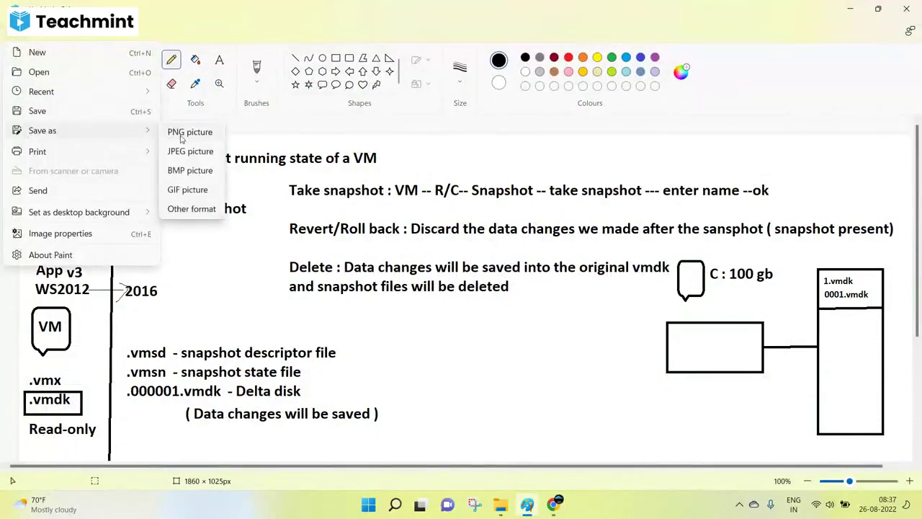
{"action": "left_click", "coordinate": [184, 151]}
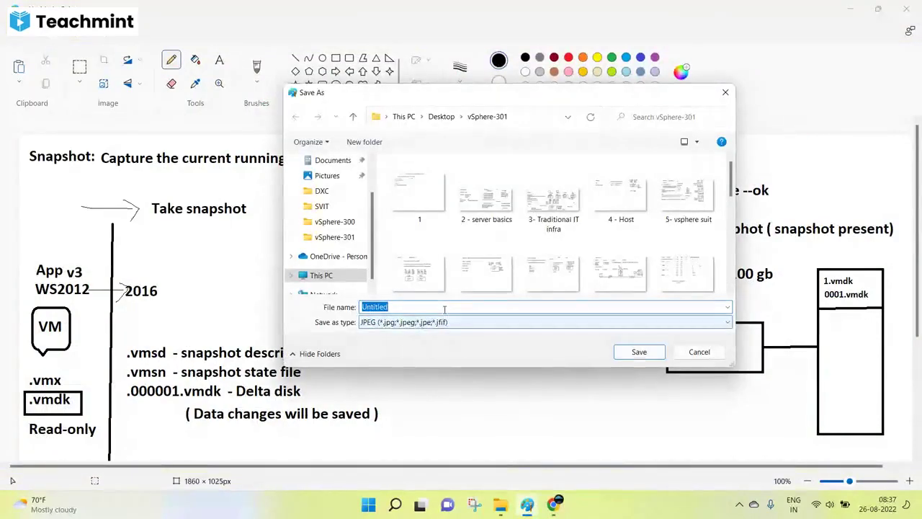
{"action": "type", "text": "Snapshot"}
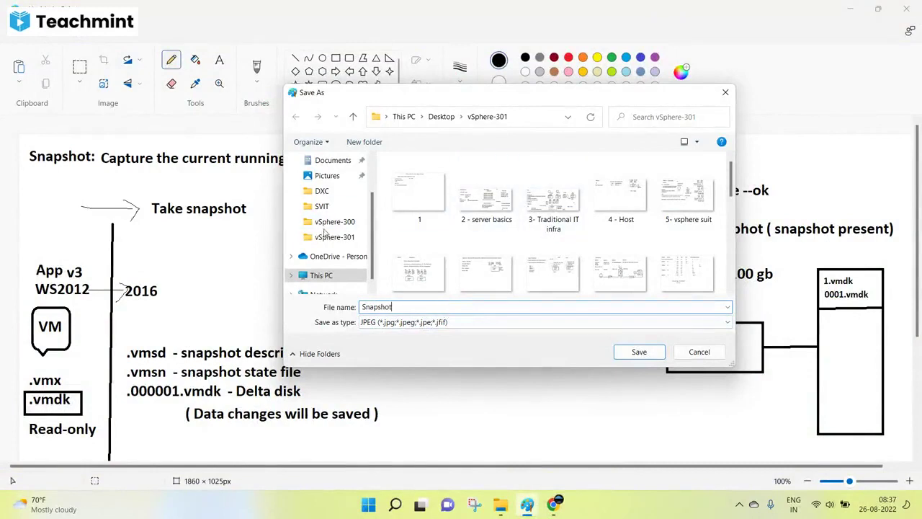
{"action": "left_click", "coordinate": [334, 221]}
{"action": "scroll", "coordinate": [435, 277], "scroll_direction": "down", "scroll_amount": 5}
{"action": "scroll", "coordinate": [434, 277], "scroll_direction": "down", "scroll_amount": 10}
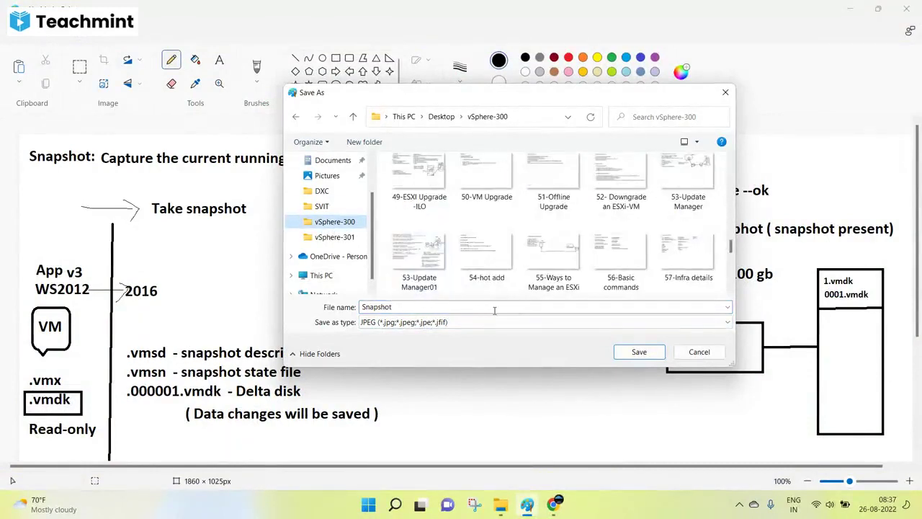
{"action": "scroll", "coordinate": [506, 289], "scroll_direction": "down", "scroll_amount": 5}
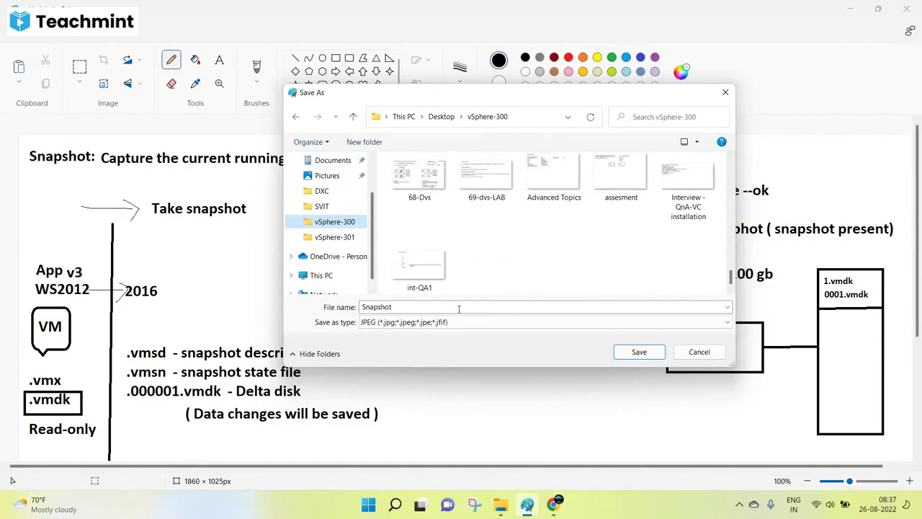
Name the file 70-Snapshot, save it, and return to the Chrome class window.
{"action": "left_click", "coordinate": [437, 306]}
{"action": "key", "text": "Home"}
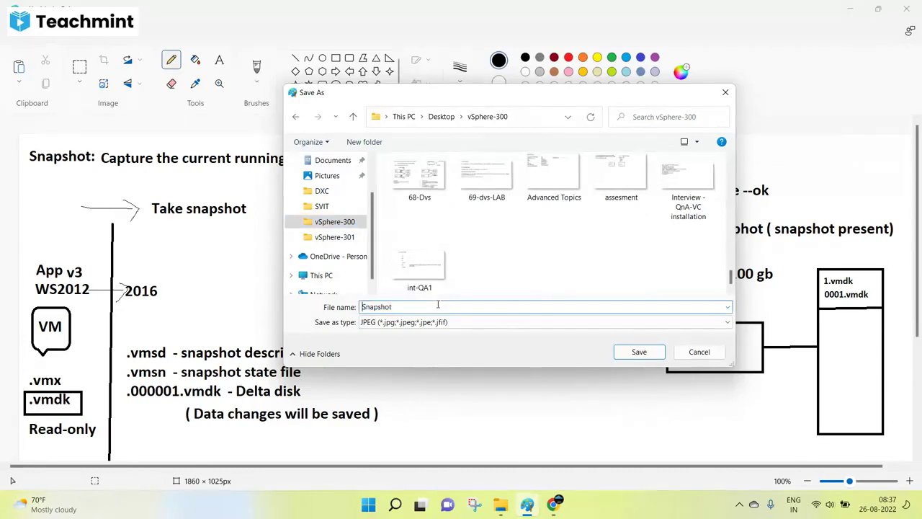
{"action": "type", "text": "70-"}
{"action": "left_click", "coordinate": [639, 355]}
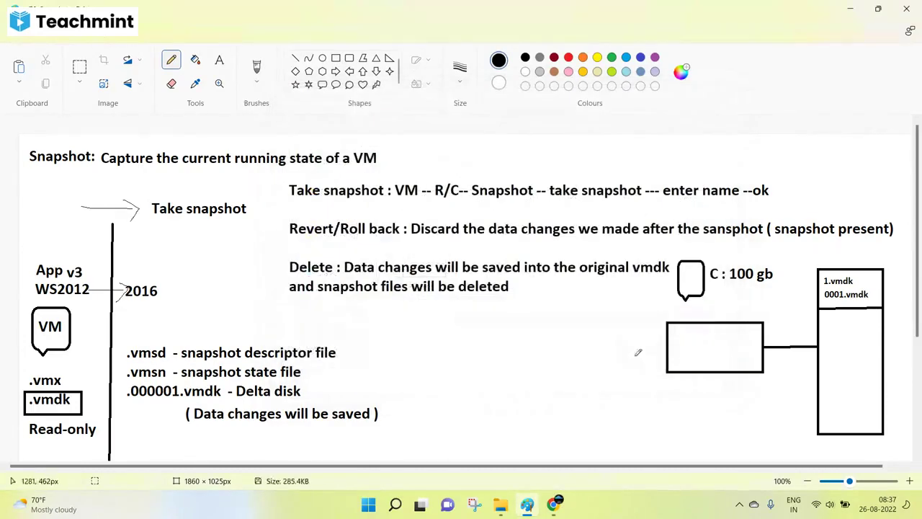
{"action": "left_click", "coordinate": [553, 504]}
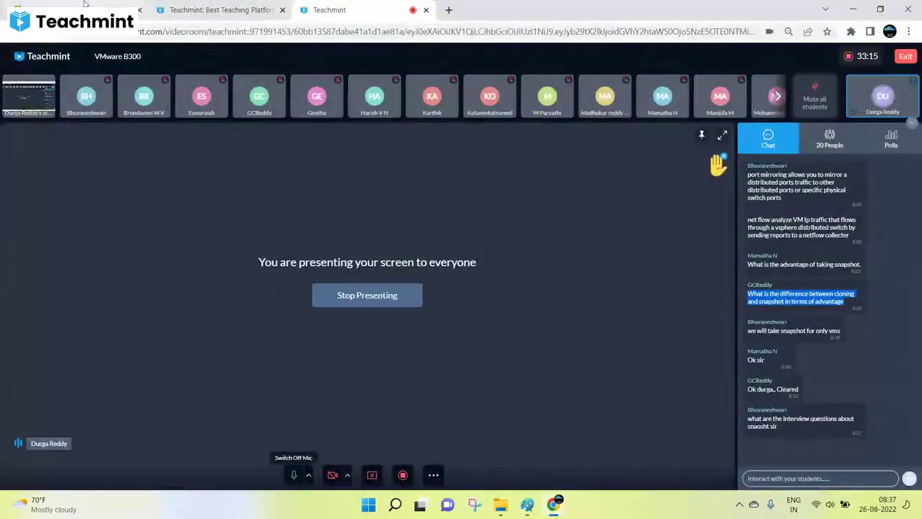
Launch the DC virtual machine's remote console as a Web Console in the browser.
{"action": "left_click", "coordinate": [108, 9]}
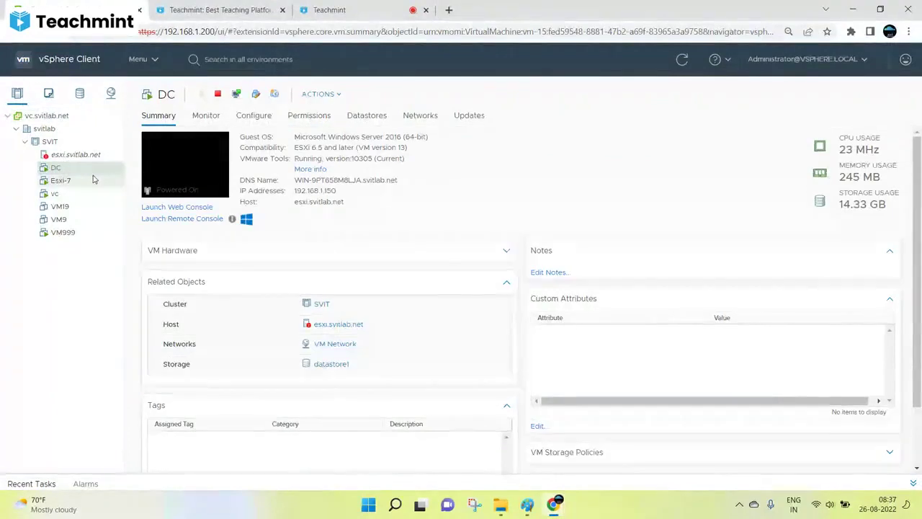
{"action": "left_click", "coordinate": [59, 234]}
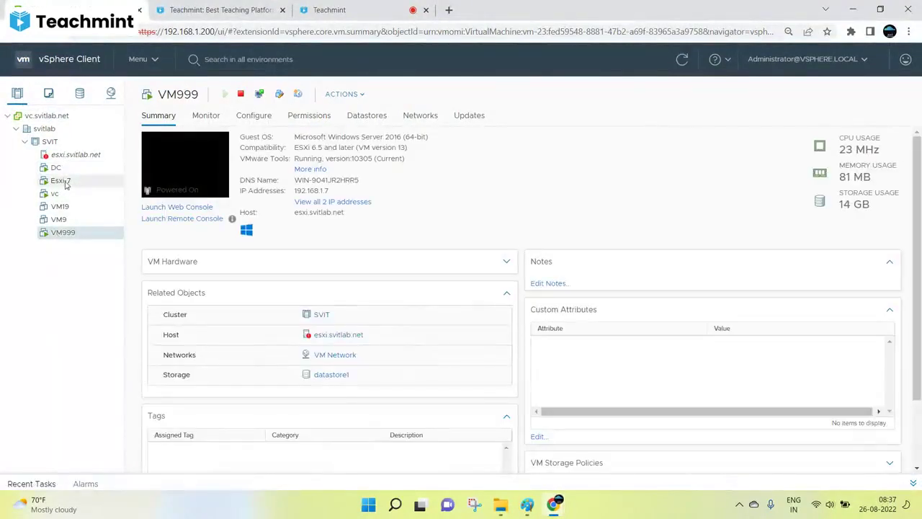
{"action": "left_click", "coordinate": [60, 170]}
{"action": "right_click", "coordinate": [64, 173]}
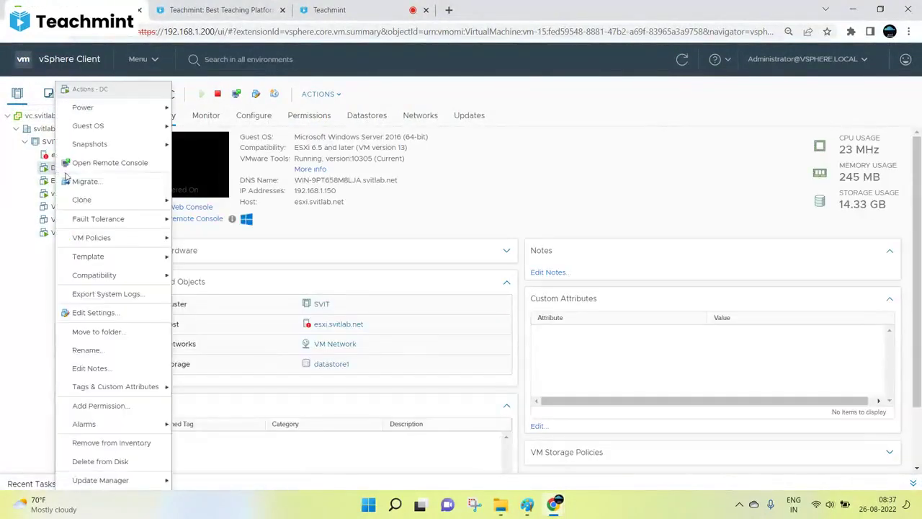
{"action": "left_click", "coordinate": [446, 198]}
{"action": "left_click", "coordinate": [203, 207]}
{"action": "left_click", "coordinate": [582, 318]}
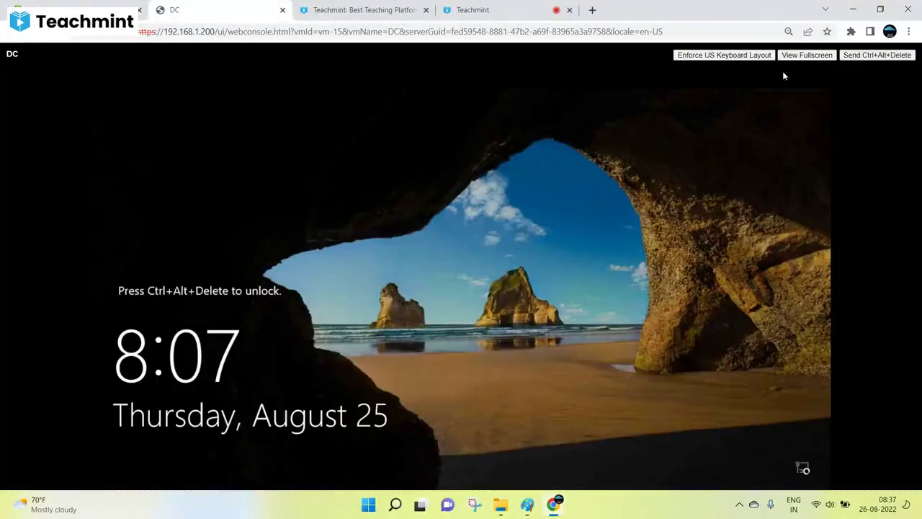
Sign in to DC with Ctrl+Alt+Delete and the password, then close ADUC and Server Manager.
{"action": "left_click", "coordinate": [865, 57]}
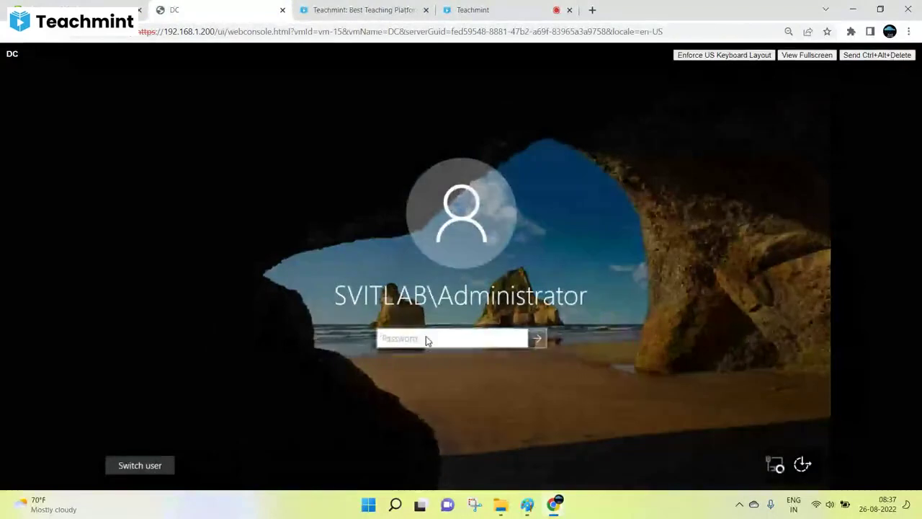
{"action": "type", "text": "••••••"}
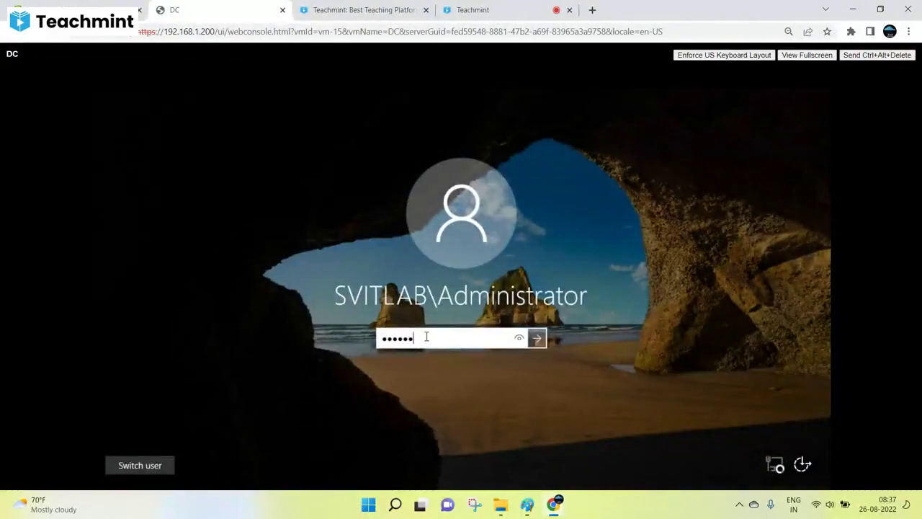
{"action": "type", "text": "•••"}
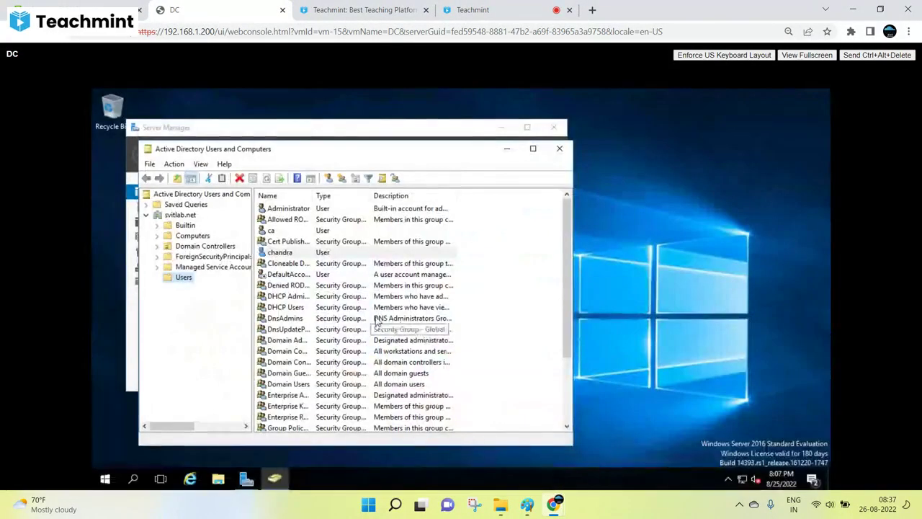
{"action": "left_click", "coordinate": [558, 149]}
{"action": "left_click", "coordinate": [553, 127]}
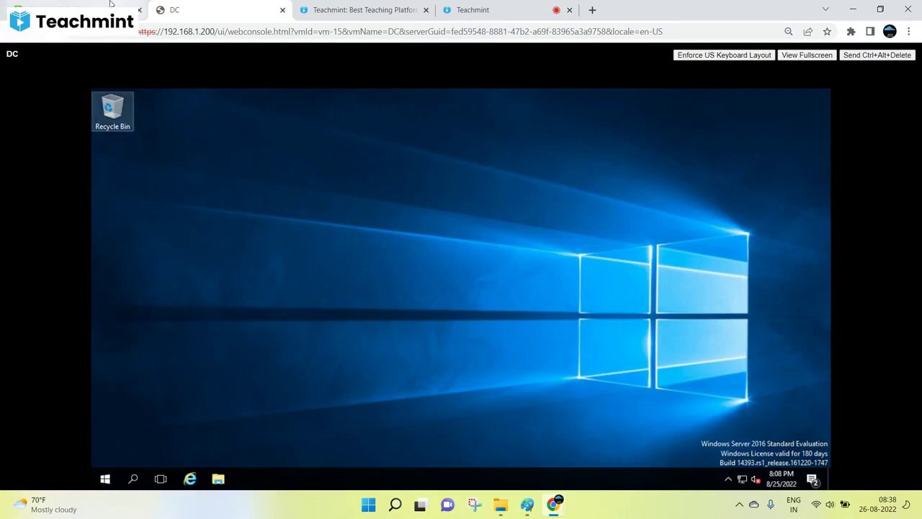
Take a DC snapshot named 'Before changes' with the virtual machine's memory included.
{"action": "key", "text": "alt+Left"}
{"action": "right_click", "coordinate": [57, 169]}
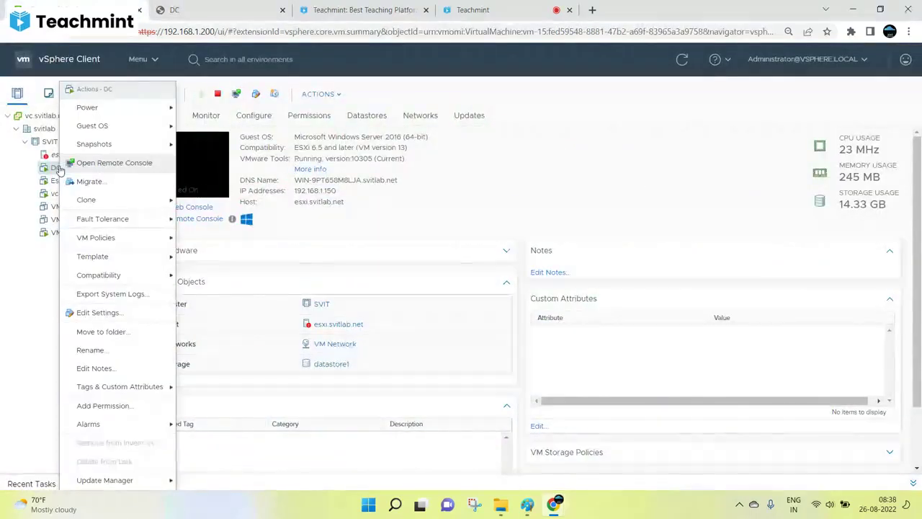
{"action": "mouse_move", "coordinate": [97, 144]}
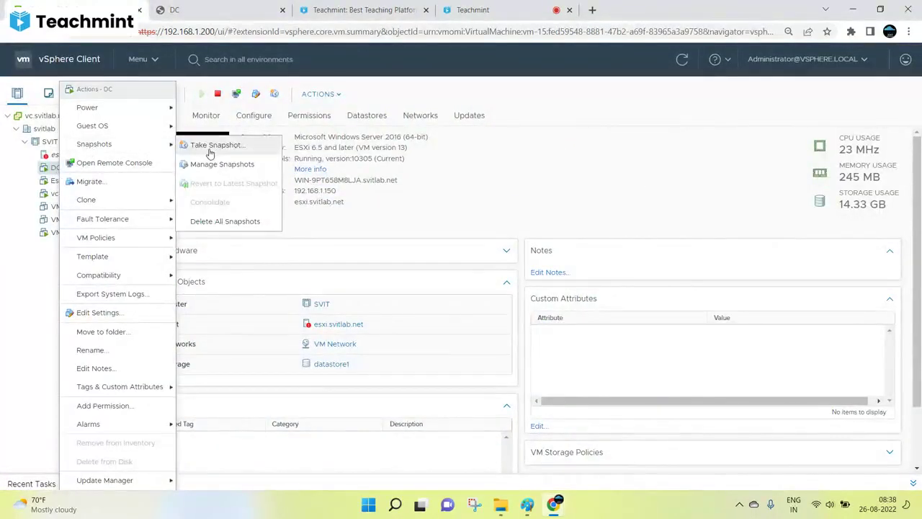
{"action": "left_click", "coordinate": [210, 146]}
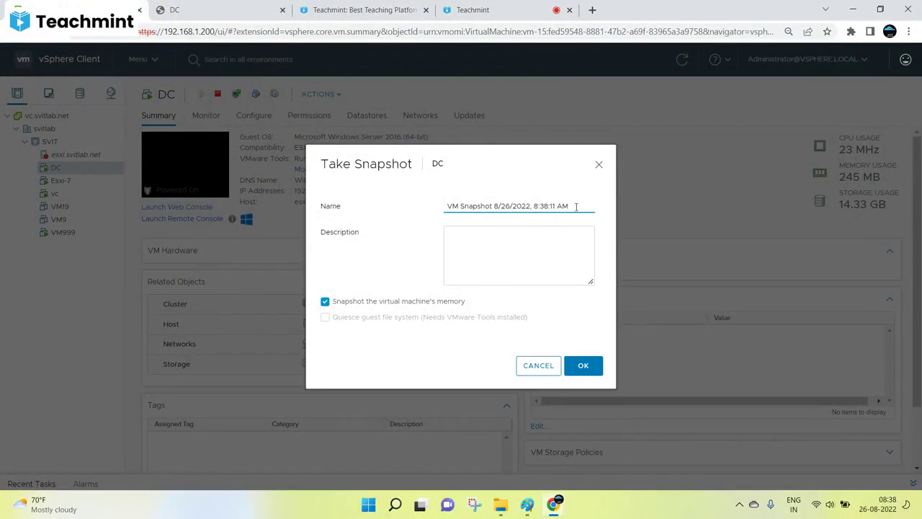
{"action": "left_click_drag", "start_coordinate": [576, 207], "coordinate": [346, 212]}
{"action": "type", "text": "Before chan"}
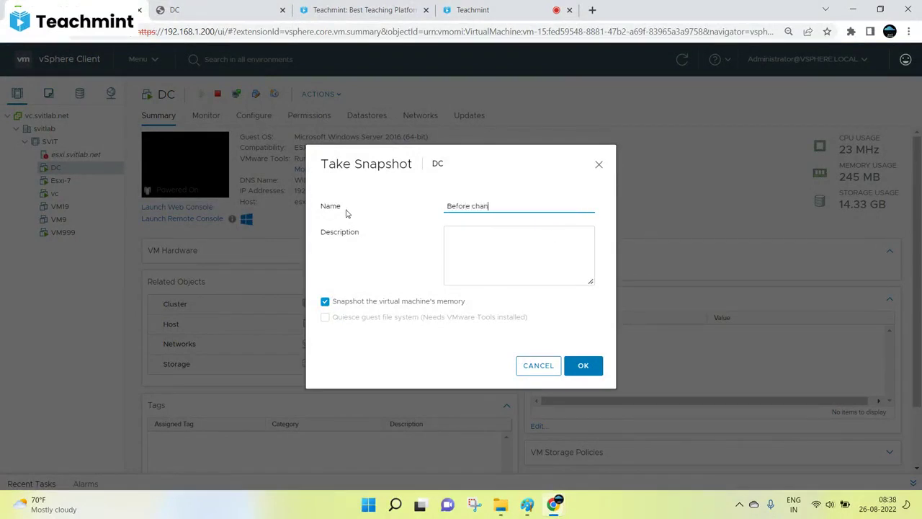
{"action": "type", "text": "ges"}
{"action": "key", "text": "BackSpace"}
{"action": "key", "text": "BackSpace"}
{"action": "type", "text": "ges"}
{"action": "left_click", "coordinate": [569, 374]}
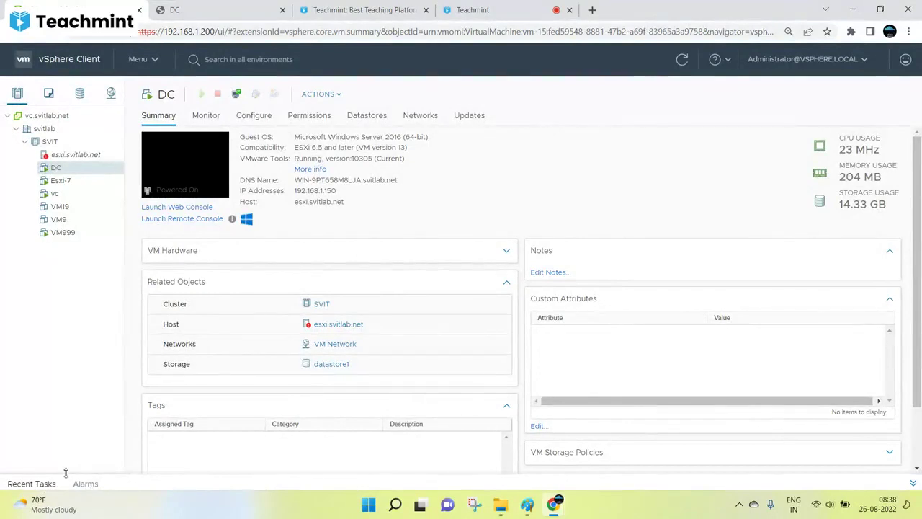
Expand recent tasks and browse the files of DC's datastore1.
{"action": "left_click_drag", "start_coordinate": [65, 469], "coordinate": [60, 413]}
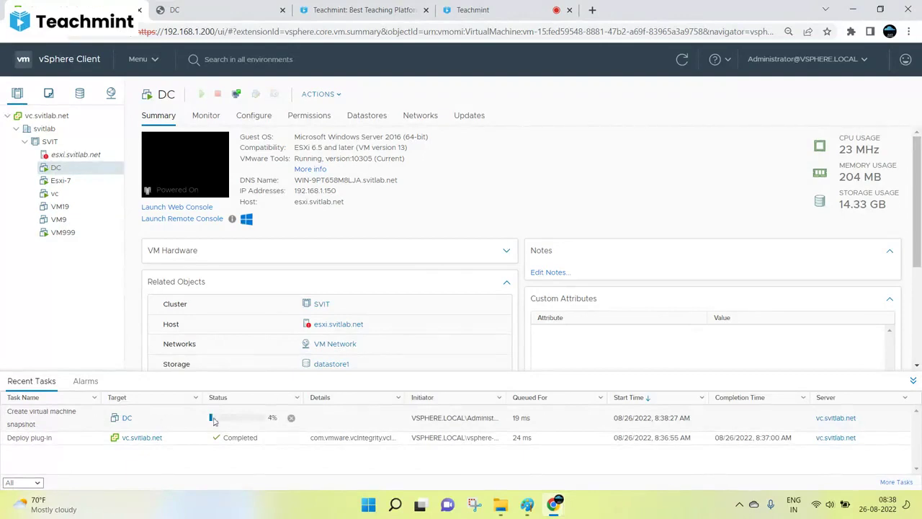
{"action": "right_click", "coordinate": [55, 170]}
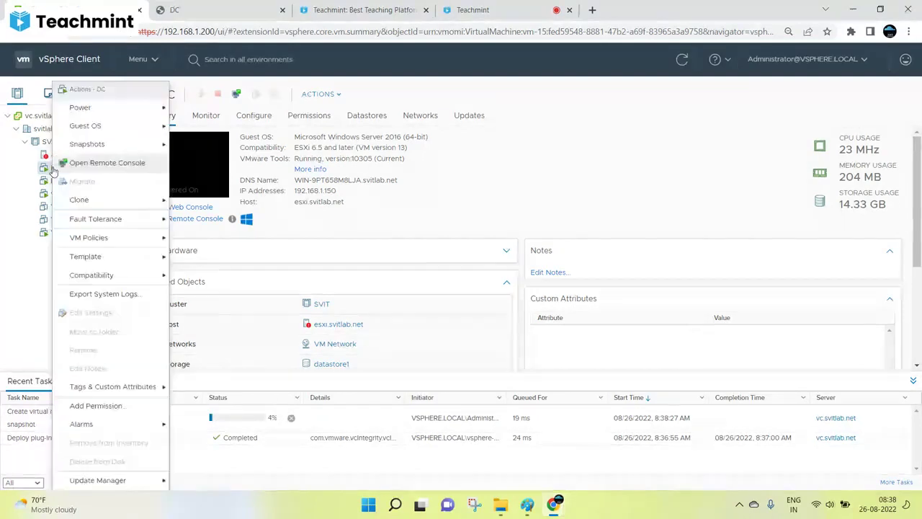
{"action": "left_click", "coordinate": [509, 213]}
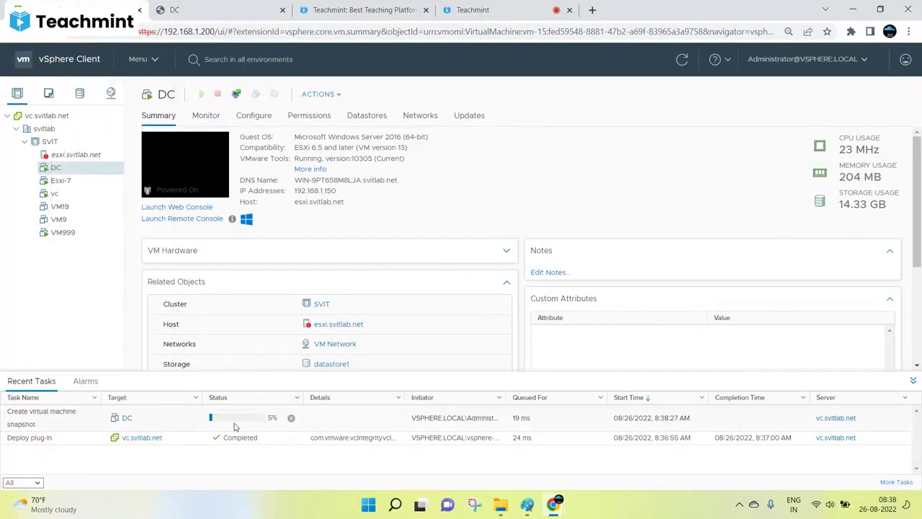
{"action": "left_click", "coordinate": [367, 119]}
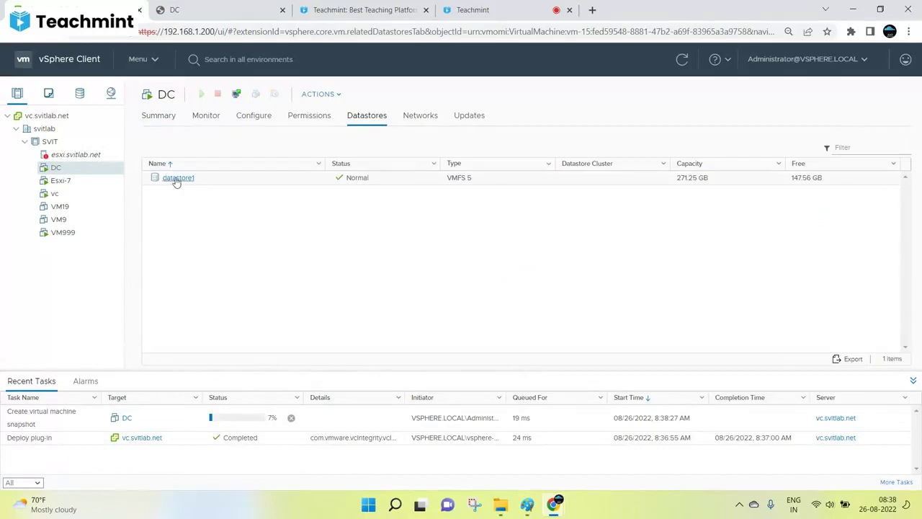
{"action": "right_click", "coordinate": [175, 180]}
{"action": "left_click", "coordinate": [213, 202]}
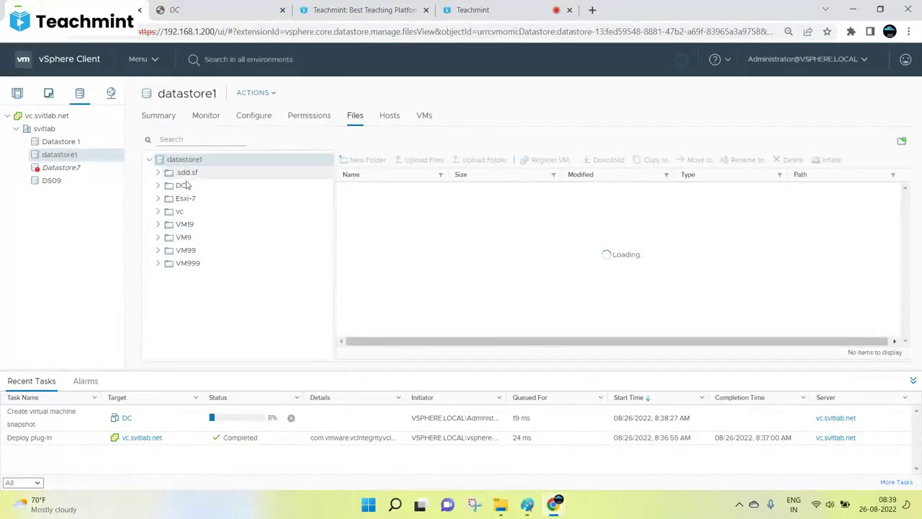
Open the DC folder, select DC-Snapshot1.vmsn and reload the file listing.
{"action": "left_click", "coordinate": [180, 185]}
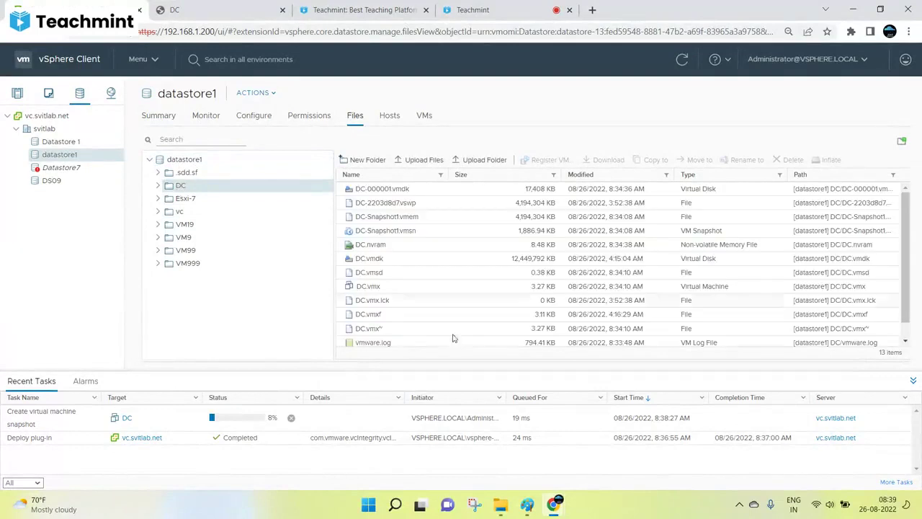
{"action": "scroll", "coordinate": [443, 249], "scroll_direction": "down", "scroll_amount": 1}
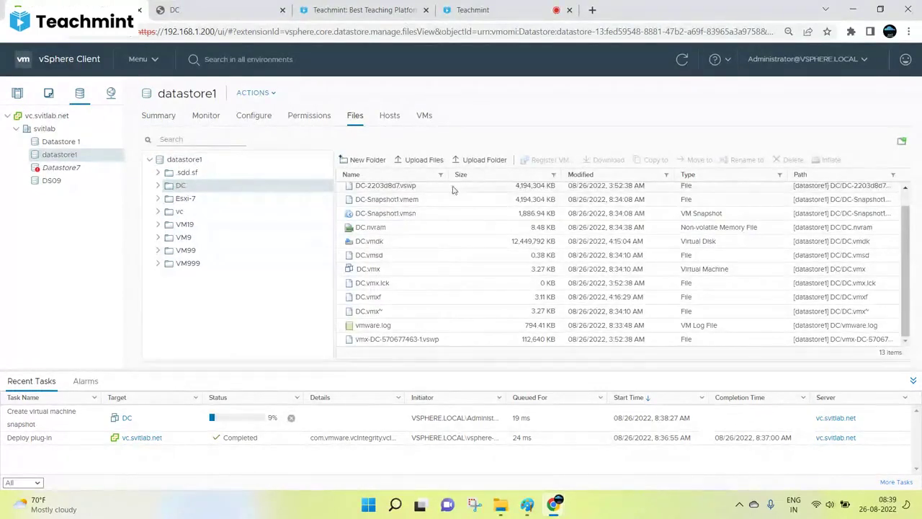
{"action": "left_click", "coordinate": [410, 215]}
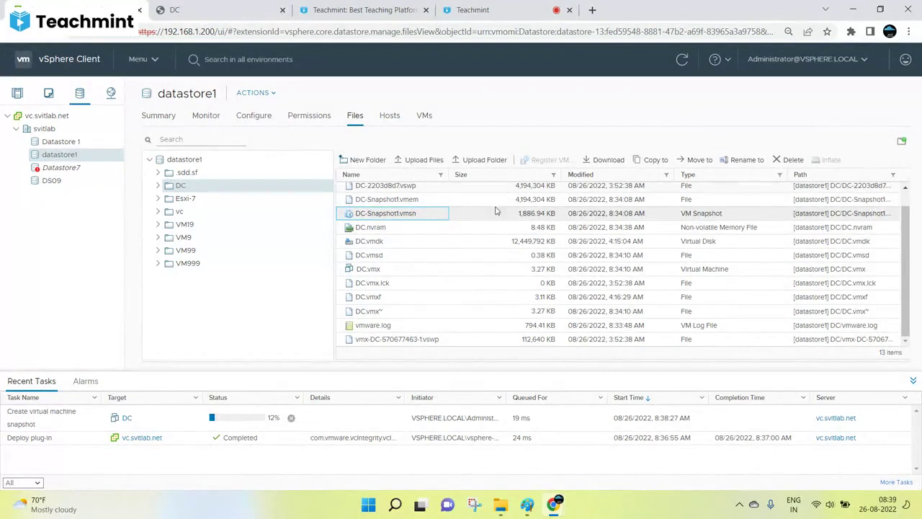
{"action": "left_click", "coordinate": [696, 56]}
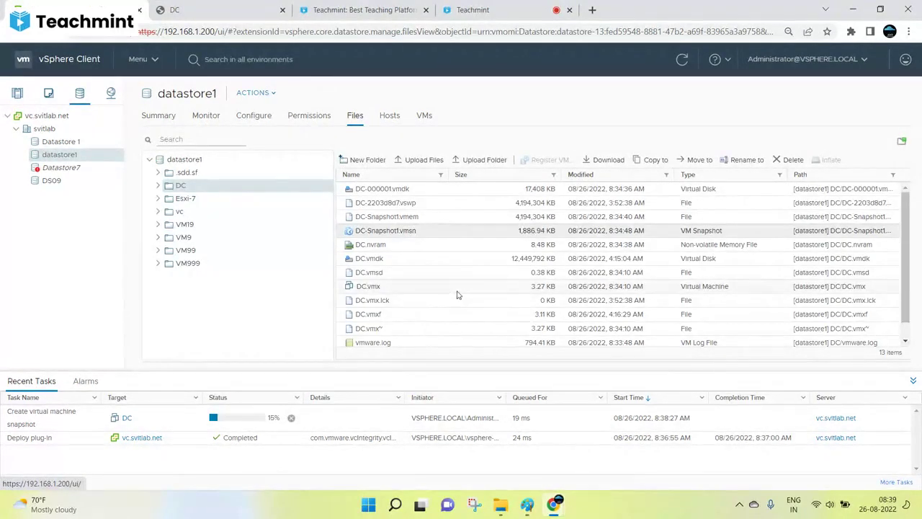
{"action": "scroll", "coordinate": [725, 240], "scroll_direction": "down", "scroll_amount": 1}
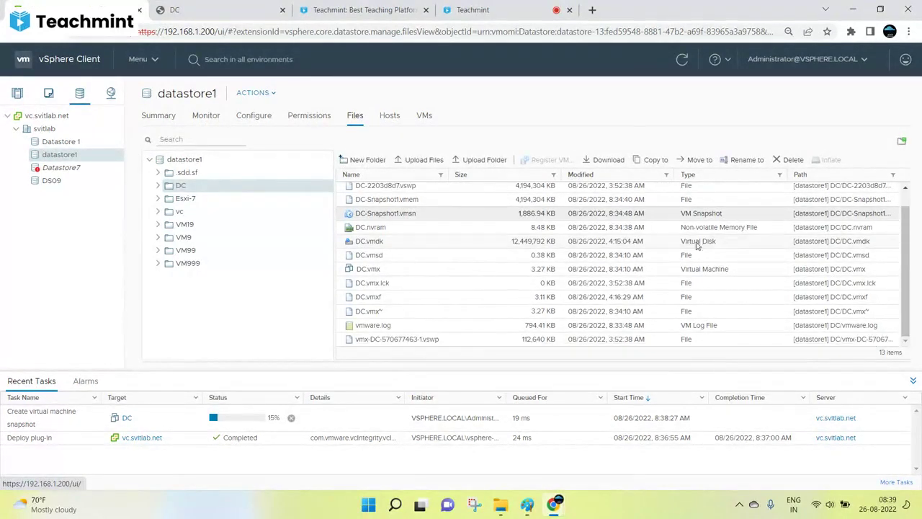
{"action": "scroll", "coordinate": [628, 264], "scroll_direction": "up", "scroll_amount": 1}
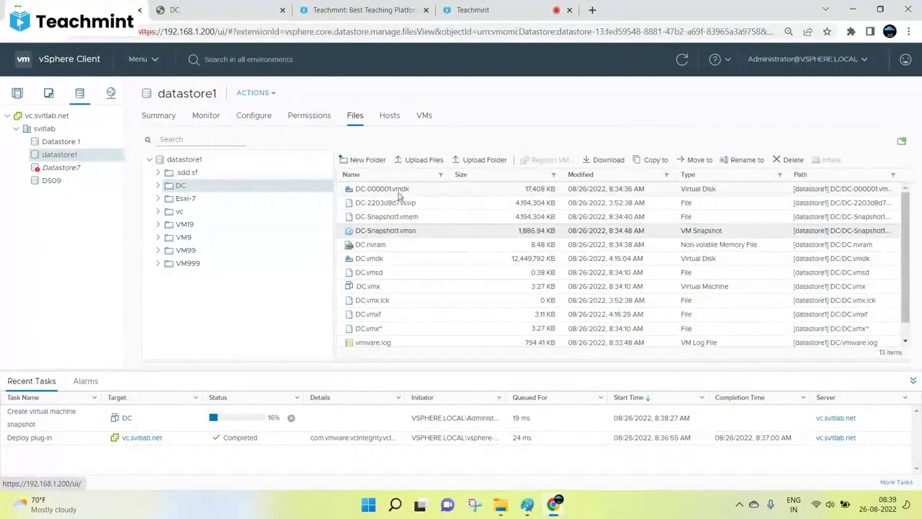
Compare the DC-000001.vmdk delta, DC.vmdk base and DC.vmsd files, then go back to DC.
{"action": "left_click", "coordinate": [396, 190]}
{"action": "left_click", "coordinate": [367, 260]}
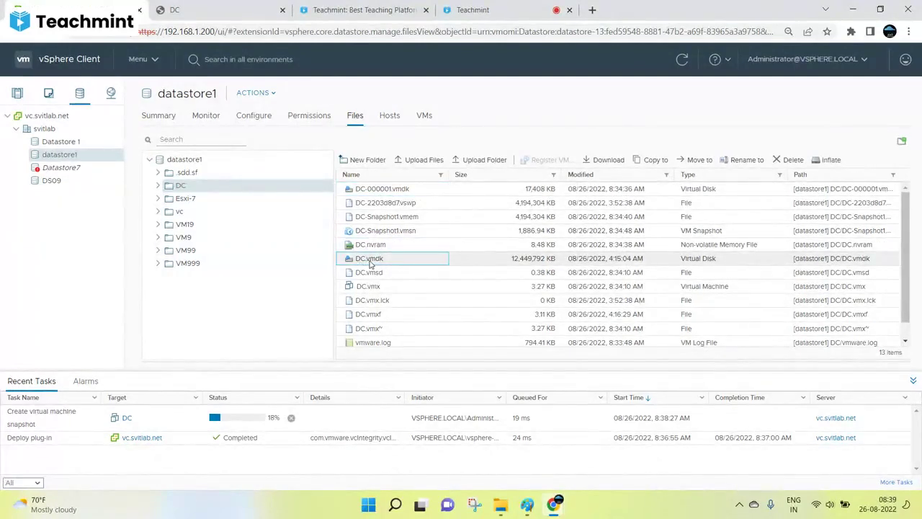
{"action": "left_click", "coordinate": [384, 190]}
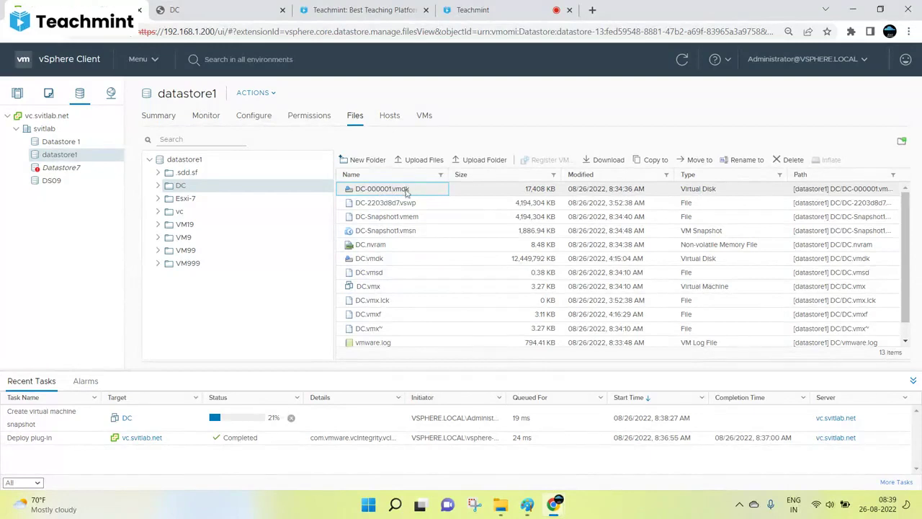
{"action": "left_click", "coordinate": [376, 273]}
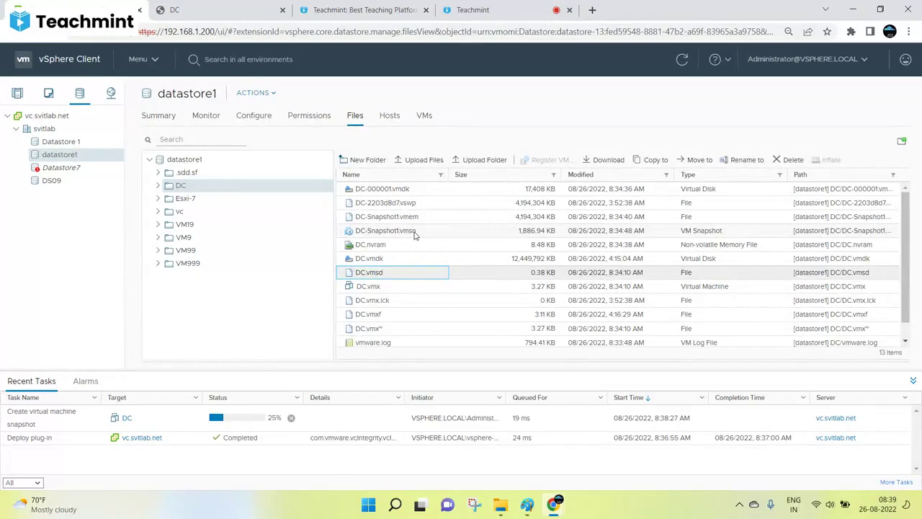
{"action": "left_click", "coordinate": [681, 59]}
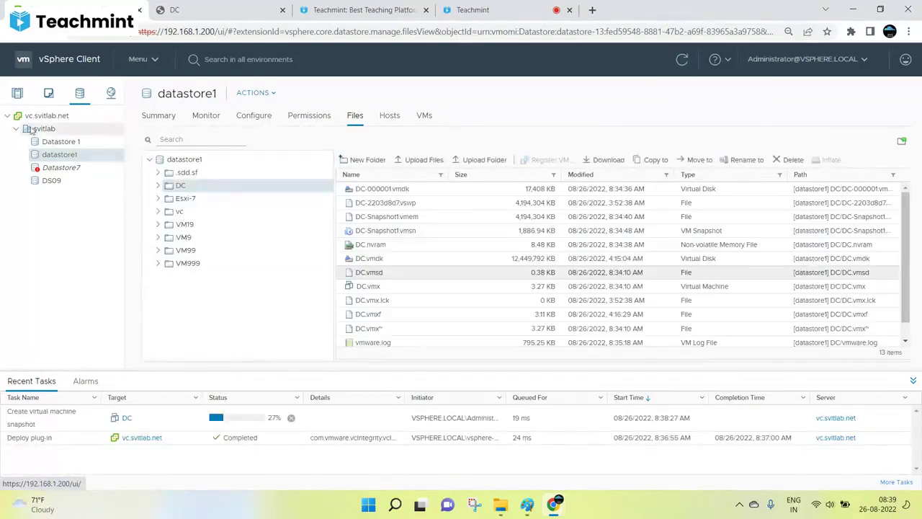
{"action": "key", "text": "alt+Left"}
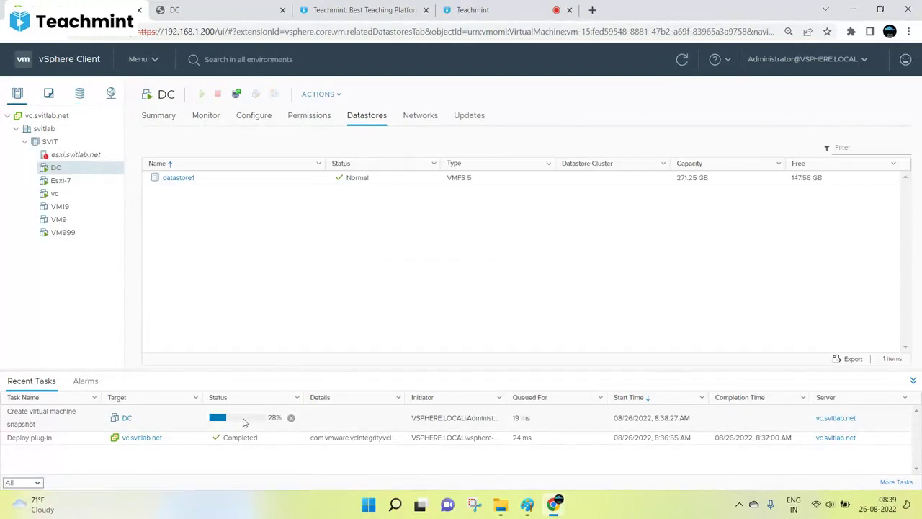
{"action": "right_click", "coordinate": [52, 167]}
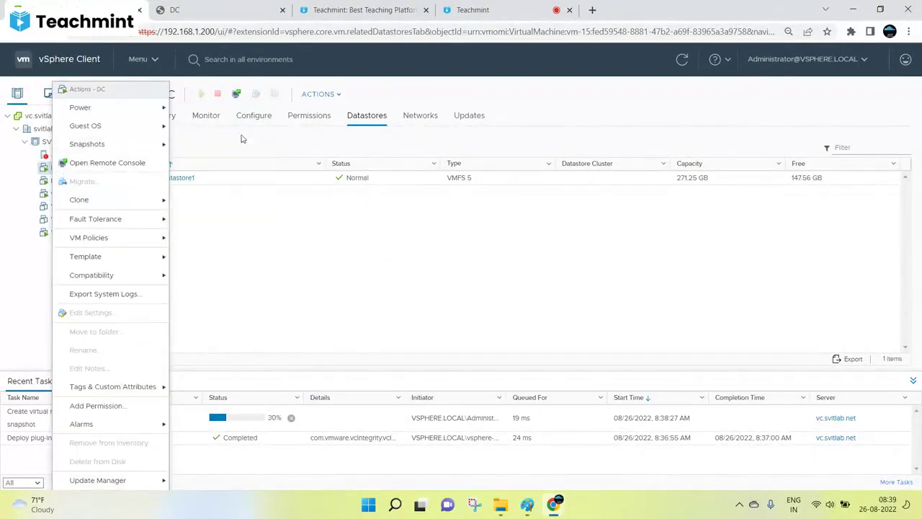
Check in Manage Snapshots that DC has no snapshots listed yet, then close it.
{"action": "mouse_move", "coordinate": [108, 144]}
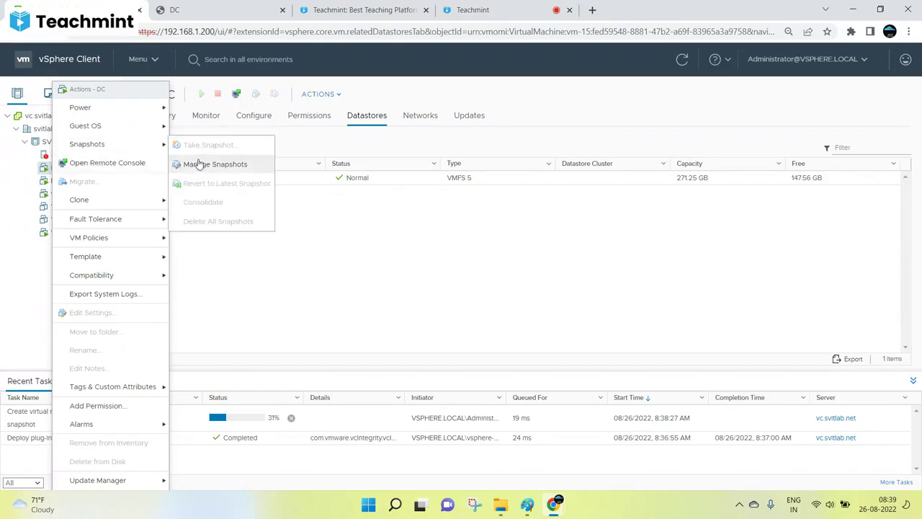
{"action": "left_click", "coordinate": [196, 162]}
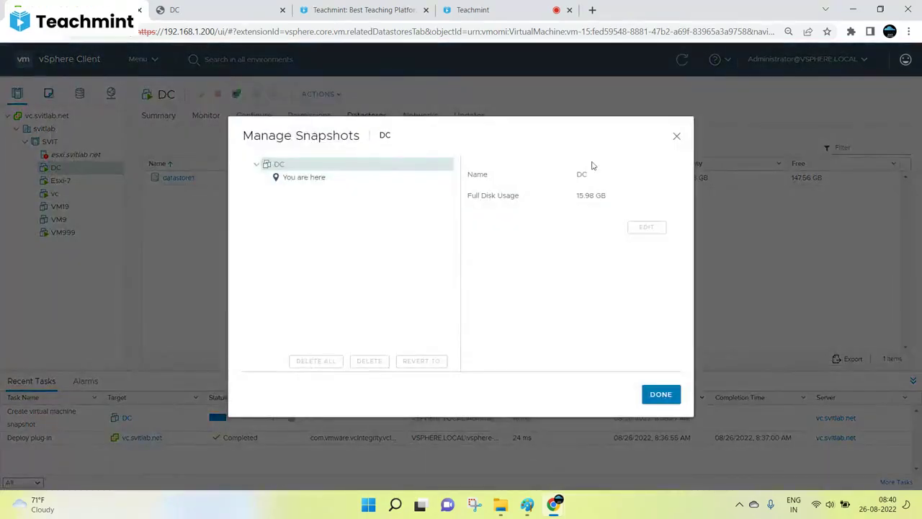
{"action": "left_click", "coordinate": [675, 136]}
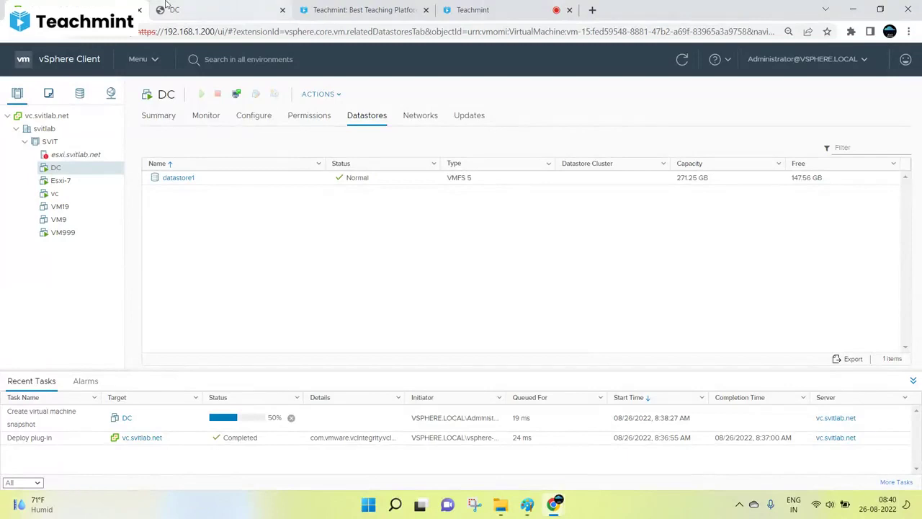
{"action": "left_click", "coordinate": [475, 10]}
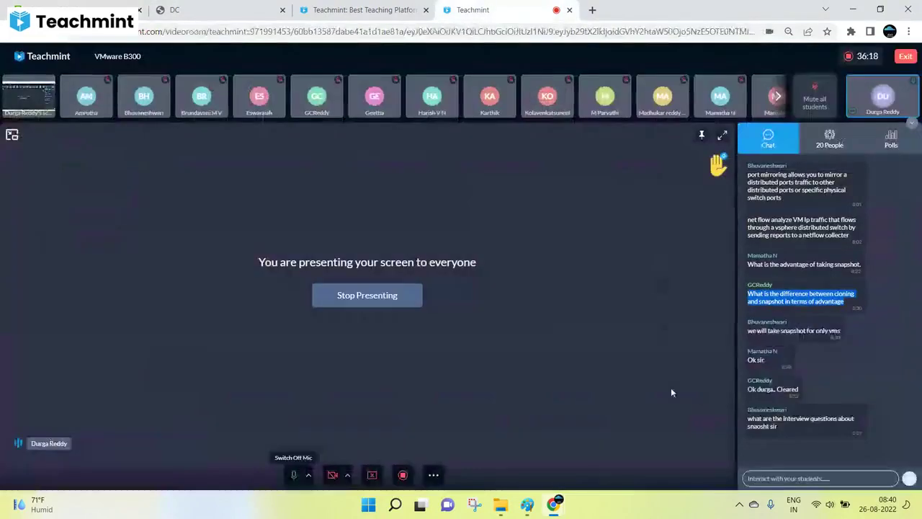
{"action": "triple_click", "coordinate": [799, 419]}
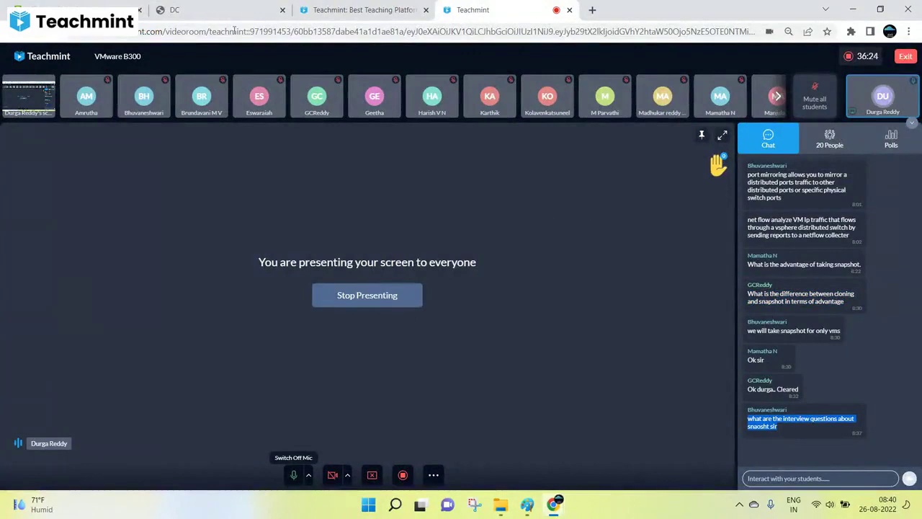
{"action": "left_click", "coordinate": [394, 10]}
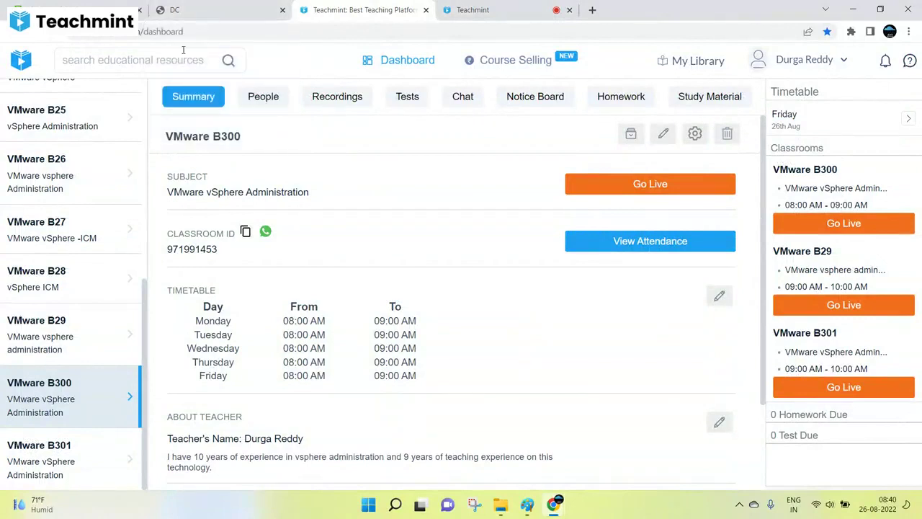
{"action": "left_click", "coordinate": [174, 10]}
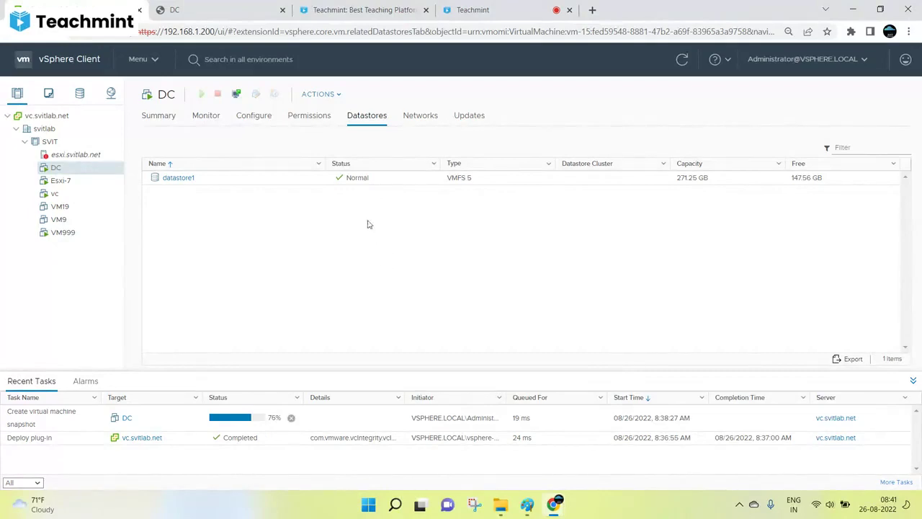
{"action": "left_click", "coordinate": [527, 506]}
{"action": "scroll", "coordinate": [512, 314], "scroll_direction": "down", "scroll_amount": 5}
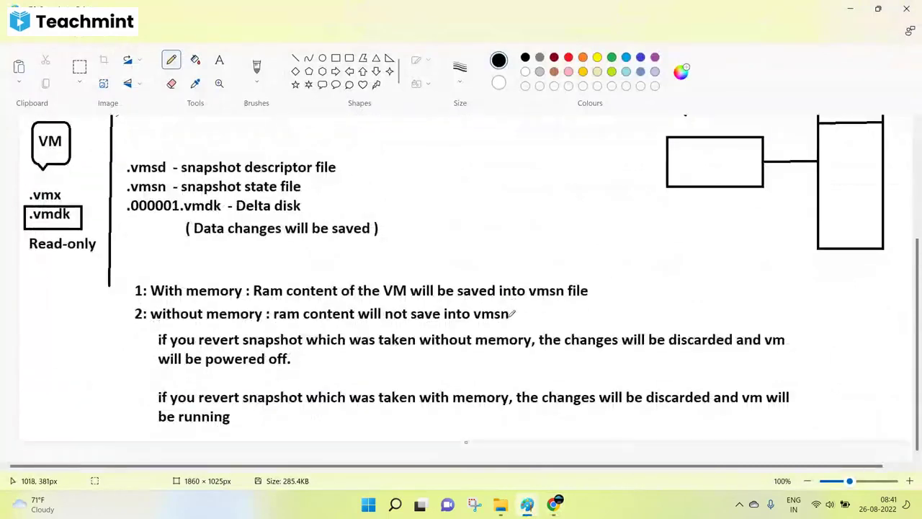
{"action": "scroll", "coordinate": [511, 315], "scroll_direction": "up", "scroll_amount": 5}
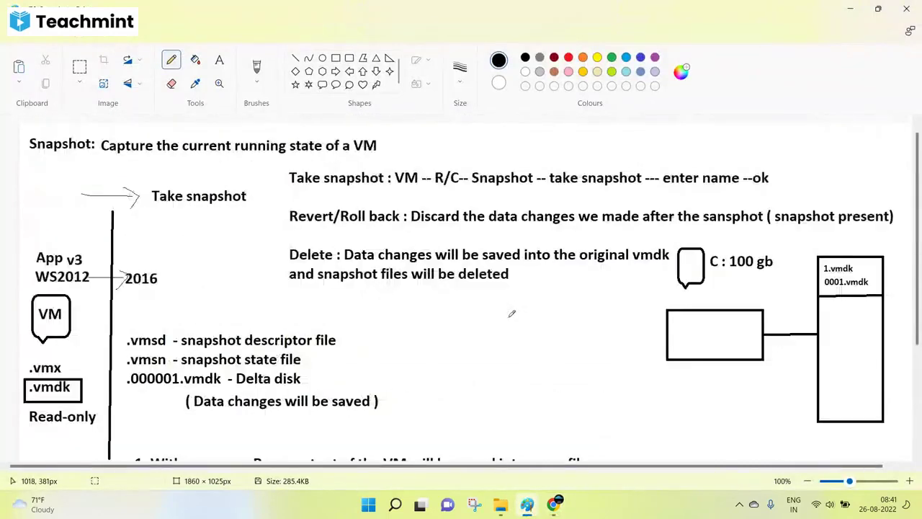
{"action": "scroll", "coordinate": [511, 313], "scroll_direction": "down", "scroll_amount": 5}
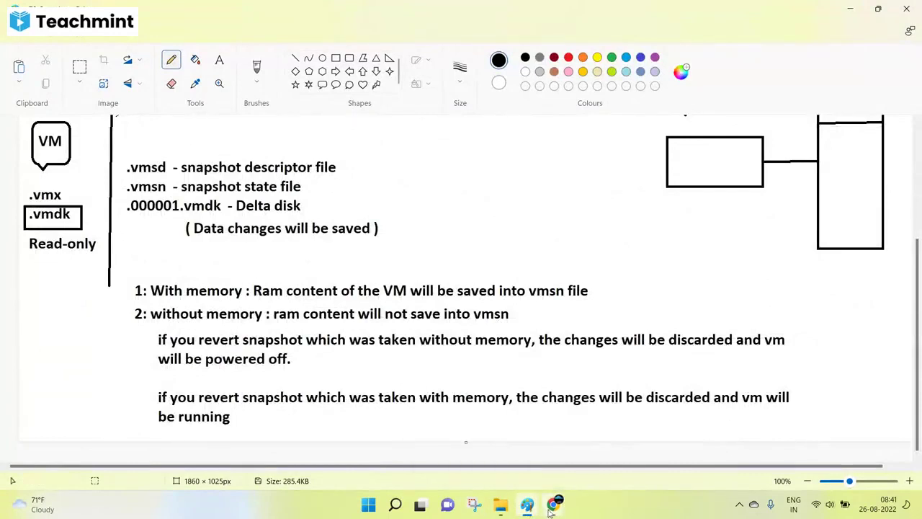
{"action": "mouse_move", "coordinate": [552, 507]}
{"action": "left_click", "coordinate": [475, 447]}
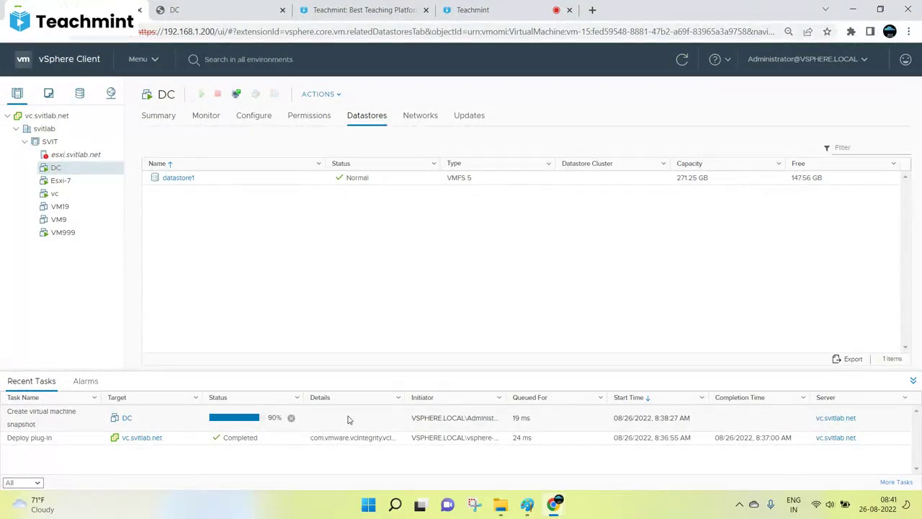
{"action": "left_click", "coordinate": [508, 10]}
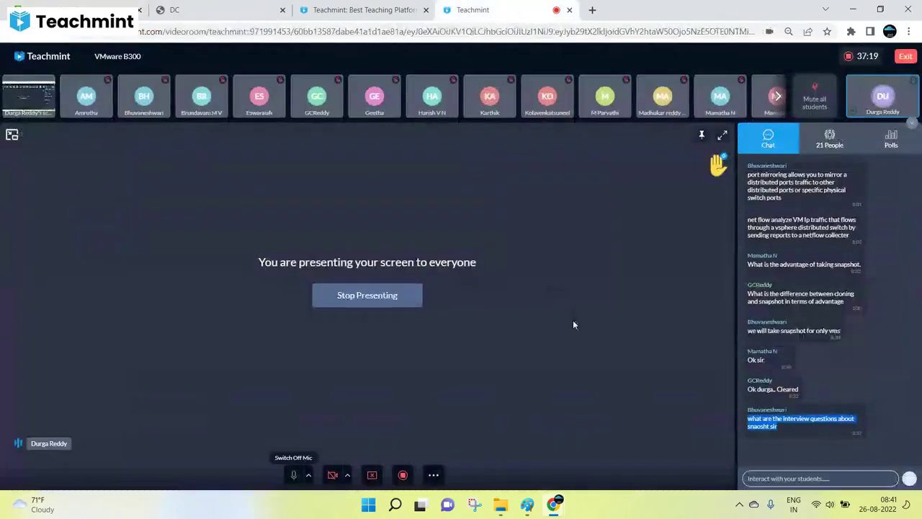
{"action": "key", "text": "ctrl+2"}
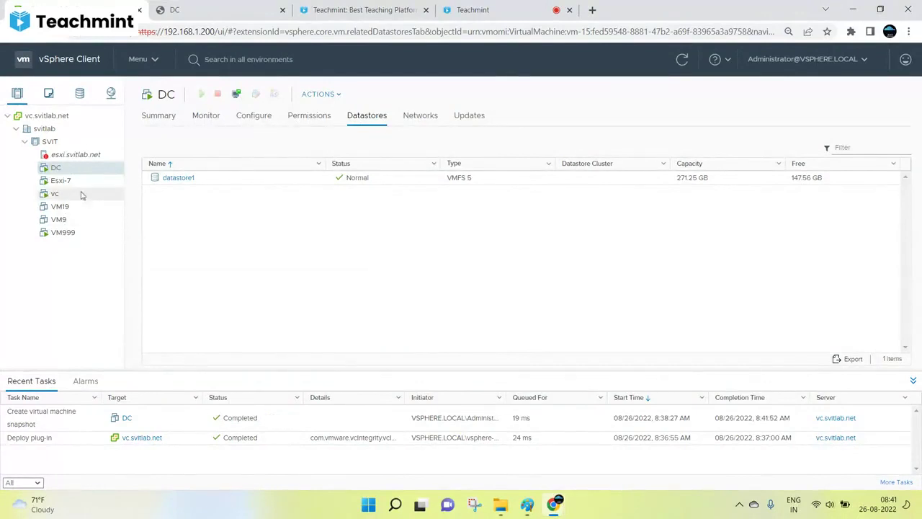
Open DC's snapshot manager, select 'Before changes' and highlight its creation time and memory setting.
{"action": "right_click", "coordinate": [51, 168]}
{"action": "mouse_move", "coordinate": [108, 145]}
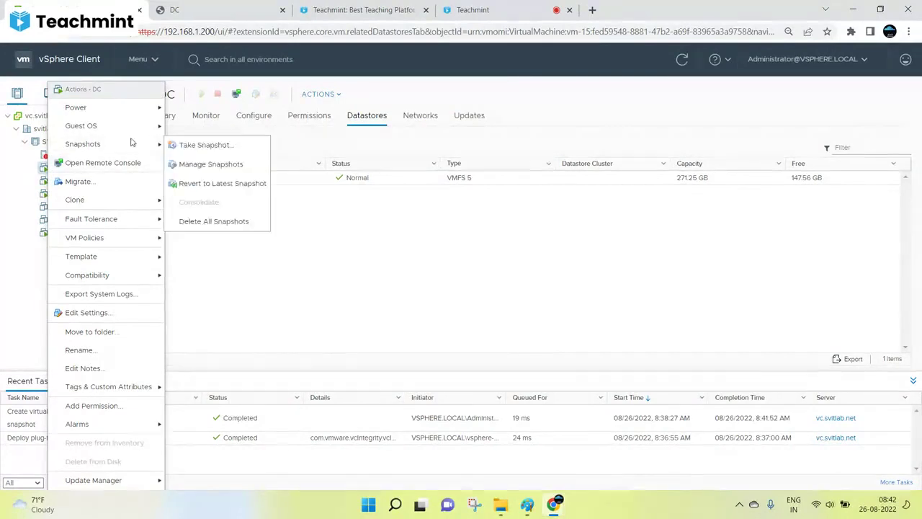
{"action": "left_click", "coordinate": [191, 165]}
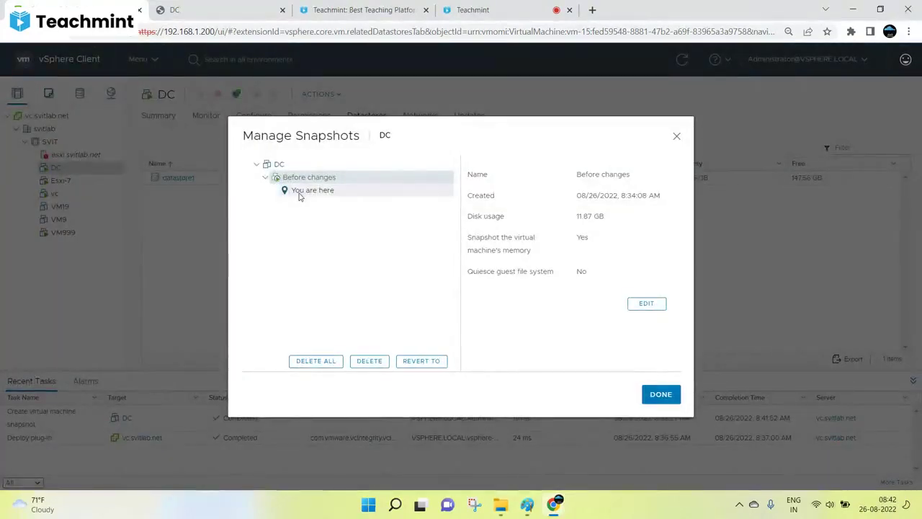
{"action": "left_click", "coordinate": [256, 165]}
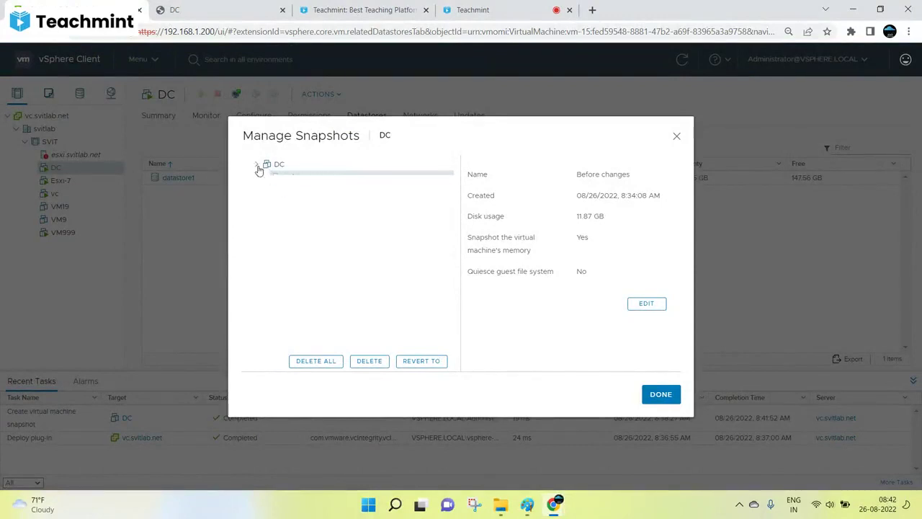
{"action": "left_click", "coordinate": [263, 166]}
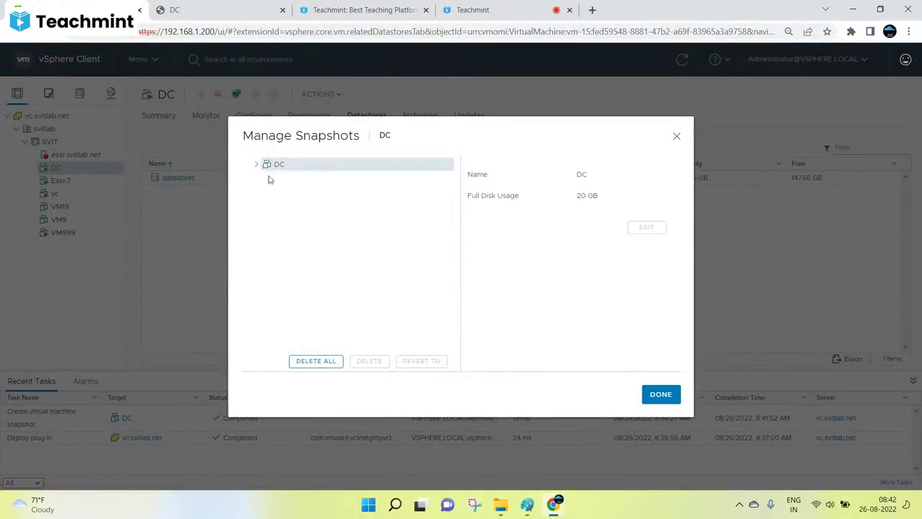
{"action": "left_click", "coordinate": [256, 165]}
{"action": "left_click", "coordinate": [291, 180]}
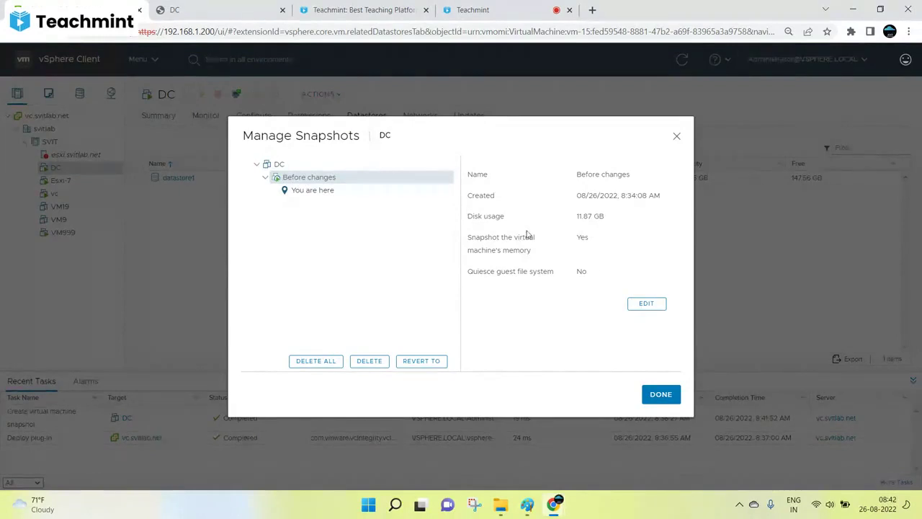
{"action": "triple_click", "coordinate": [595, 191]}
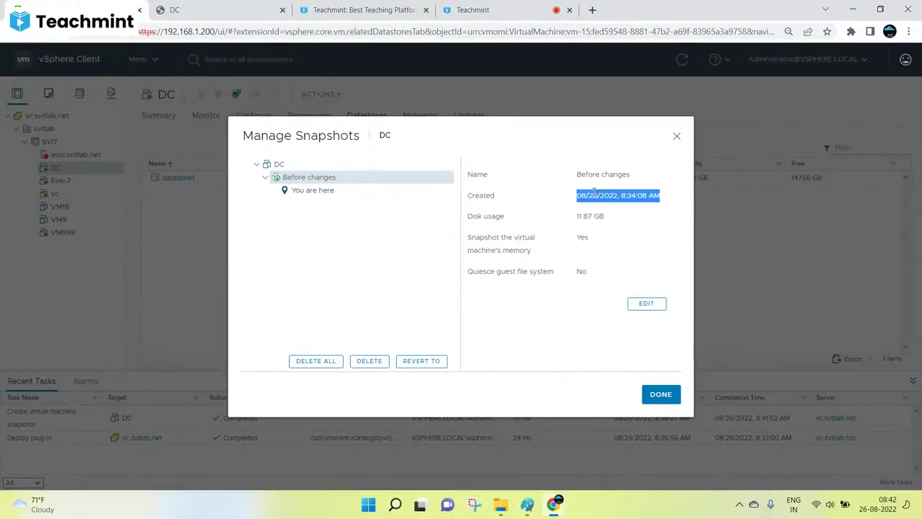
{"action": "double_click", "coordinate": [582, 237]}
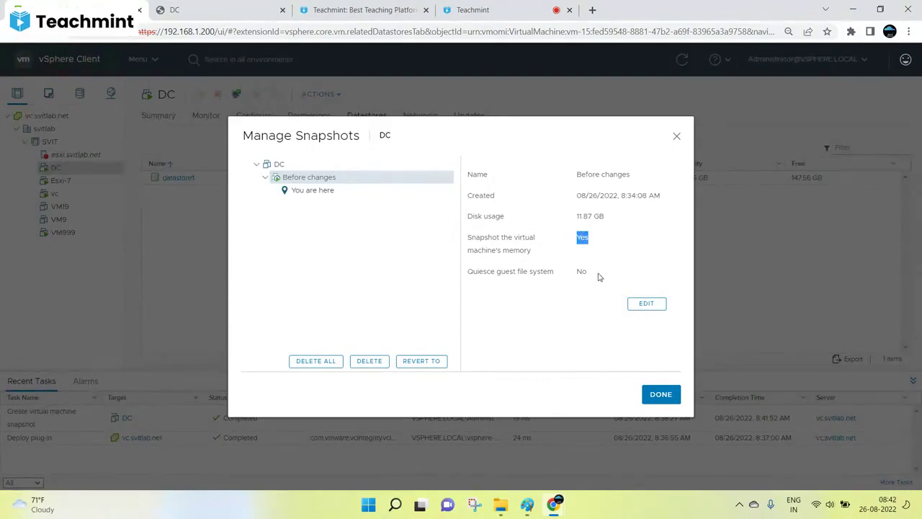
{"action": "left_click", "coordinate": [585, 272]}
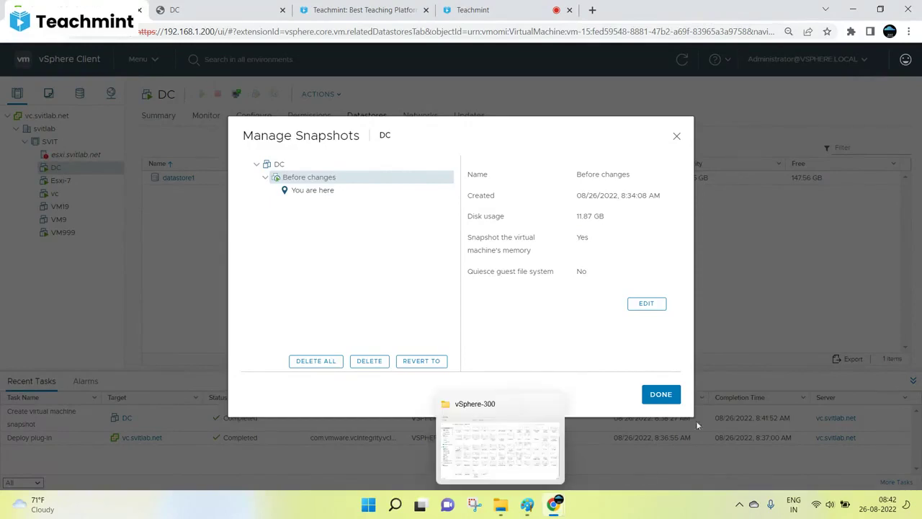
Create a Test-changes folder on the DC desktop and open it.
{"action": "left_click", "coordinate": [661, 394]}
{"action": "left_click", "coordinate": [176, 7]}
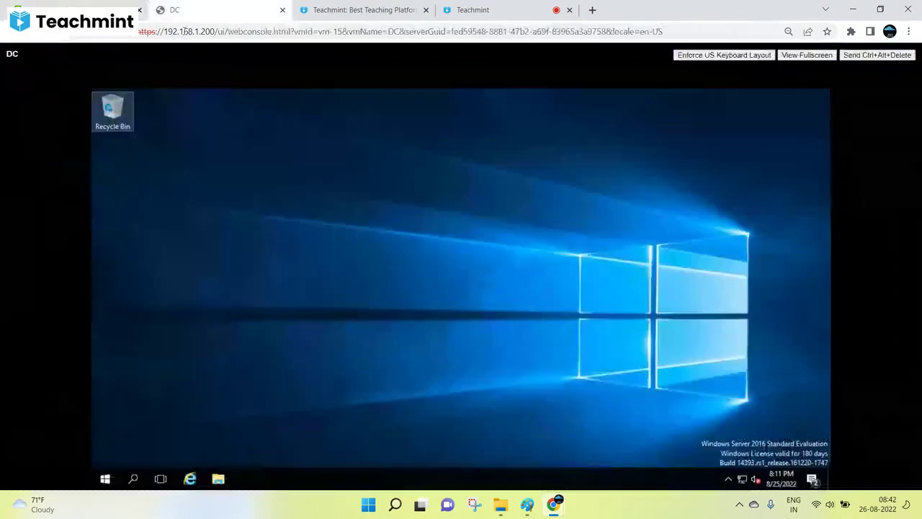
{"action": "right_click", "coordinate": [425, 251]}
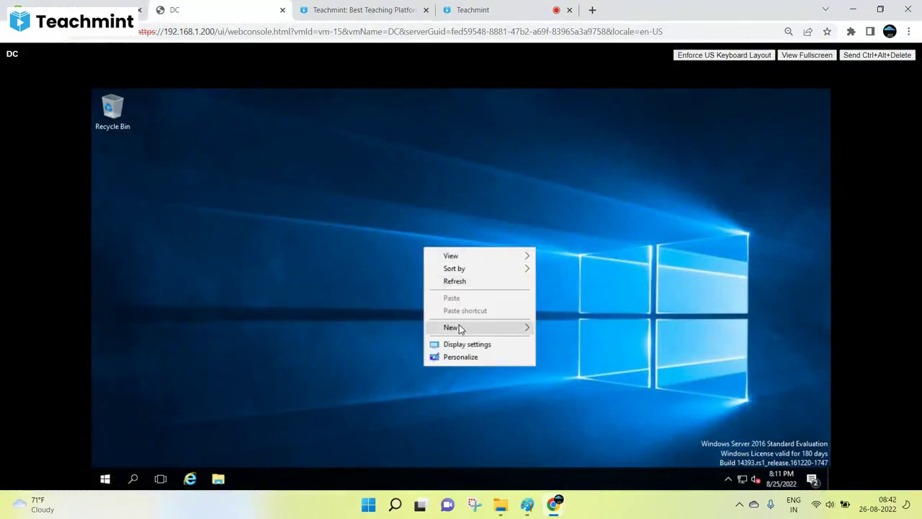
{"action": "mouse_move", "coordinate": [458, 327]}
{"action": "left_click", "coordinate": [559, 328]}
{"action": "type", "text": "T"}
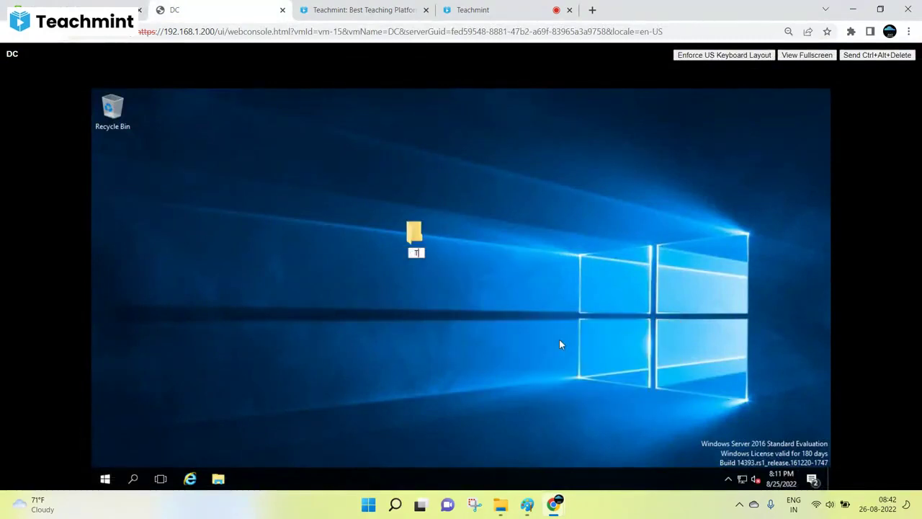
{"action": "type", "text": "est-changes"}
{"action": "key", "text": "Return"}
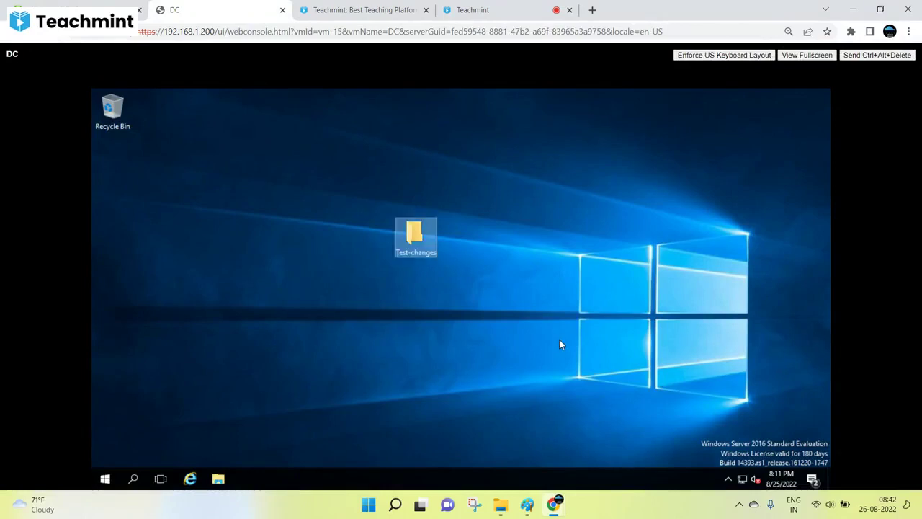
{"action": "key", "text": "Return"}
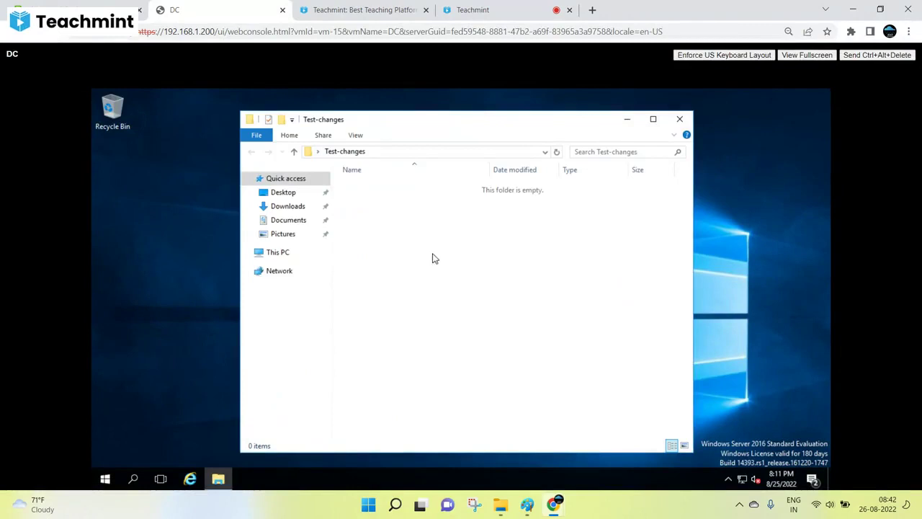
Add a subfolder with the default name New folder inside Test-changes.
{"action": "right_click", "coordinate": [434, 258]}
{"action": "mouse_move", "coordinate": [467, 394]}
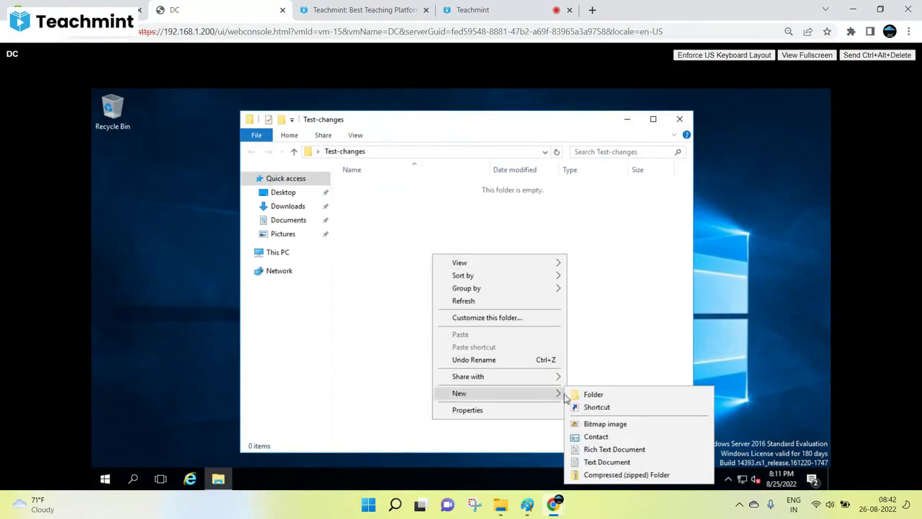
{"action": "left_click", "coordinate": [610, 396]}
{"action": "left_click", "coordinate": [392, 202]}
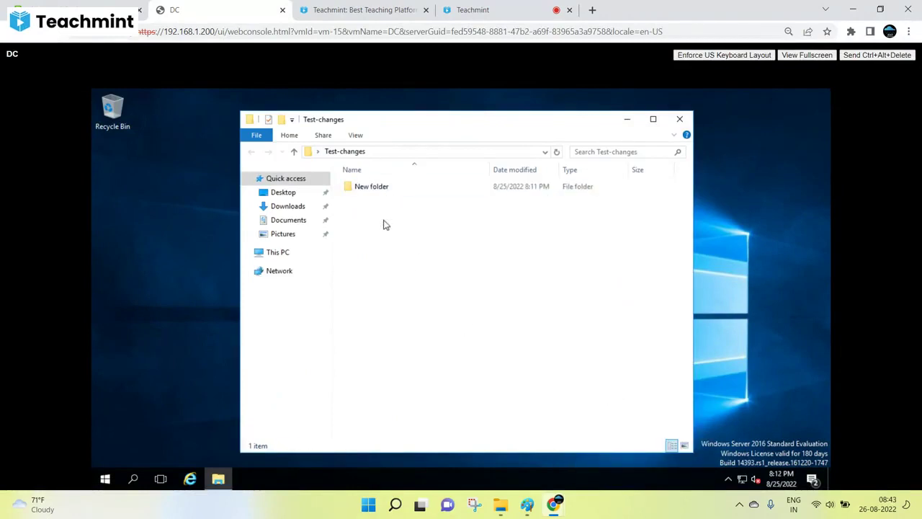
Create a Snapshot-Test text document and type 'created before changes' into it.
{"action": "right_click", "coordinate": [381, 269]}
{"action": "mouse_move", "coordinate": [414, 409]}
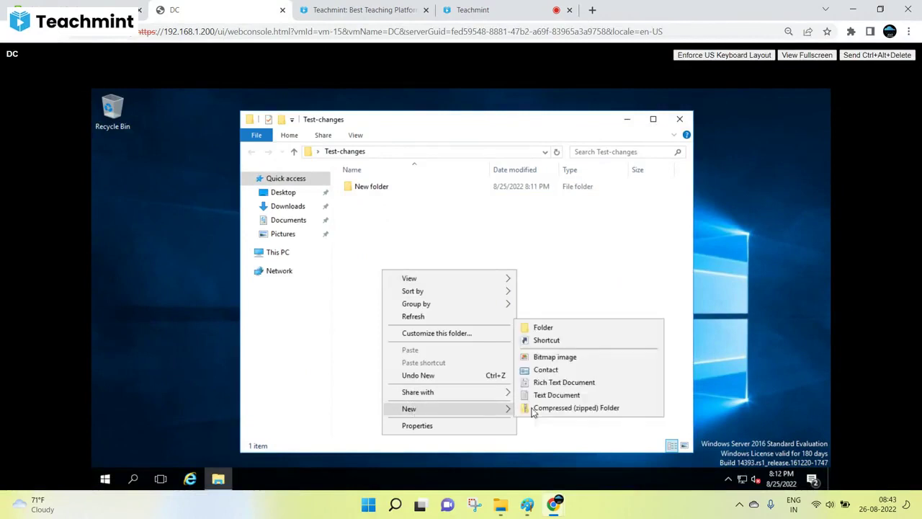
{"action": "left_click", "coordinate": [551, 395]}
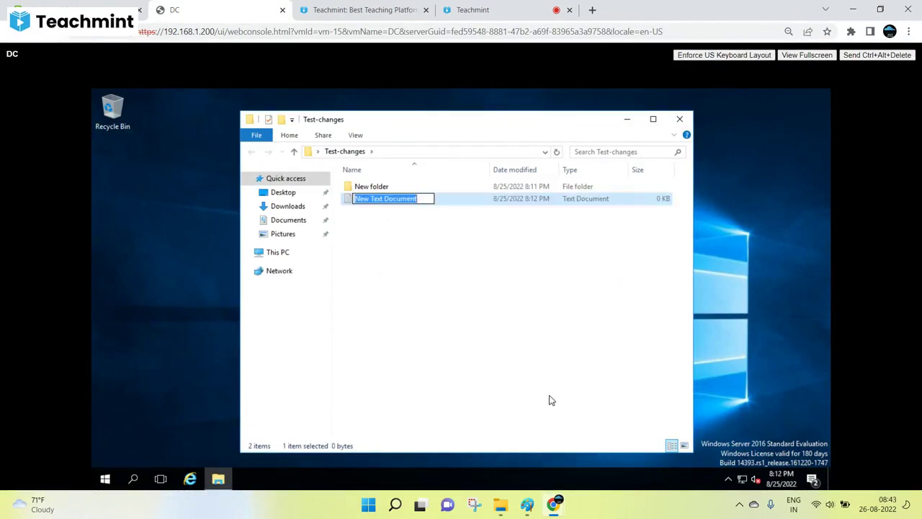
{"action": "type", "text": "Snapshot-"}
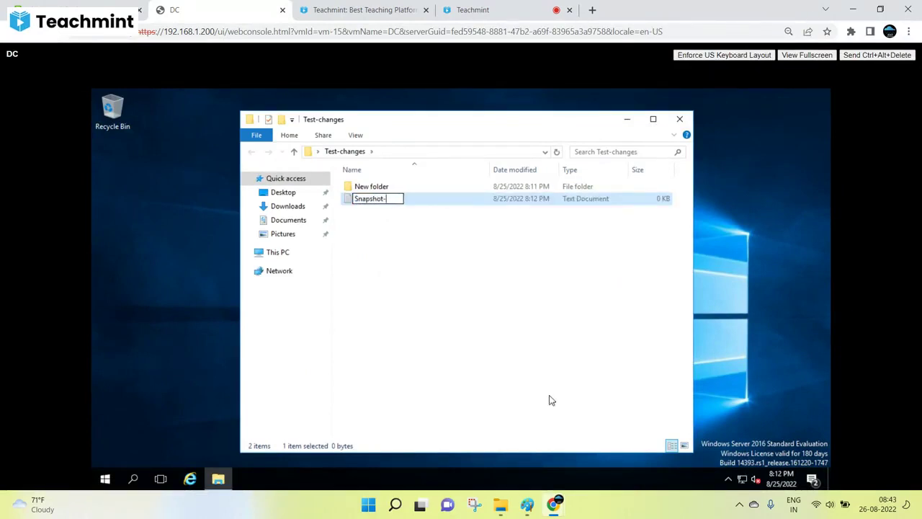
{"action": "type", "text": "Test"}
{"action": "key", "text": "Return"}
{"action": "key", "text": "Return"}
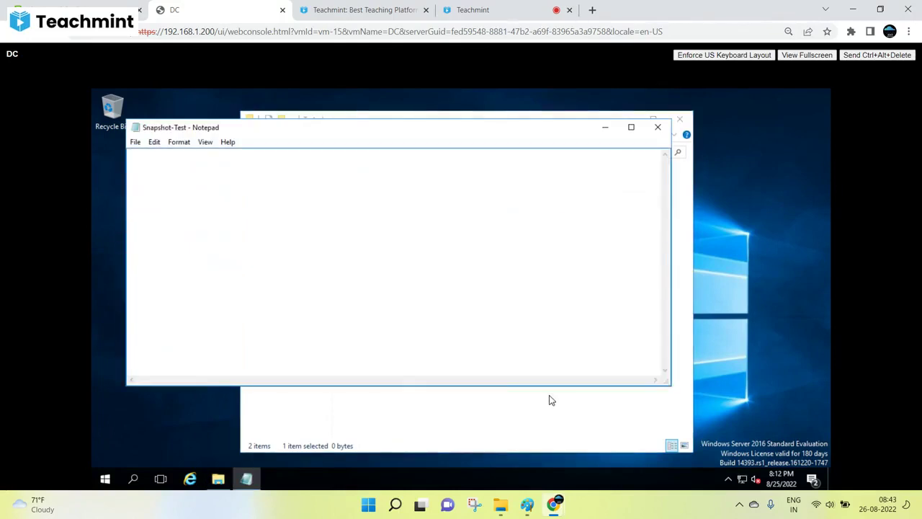
{"action": "type", "text": "created before chang"}
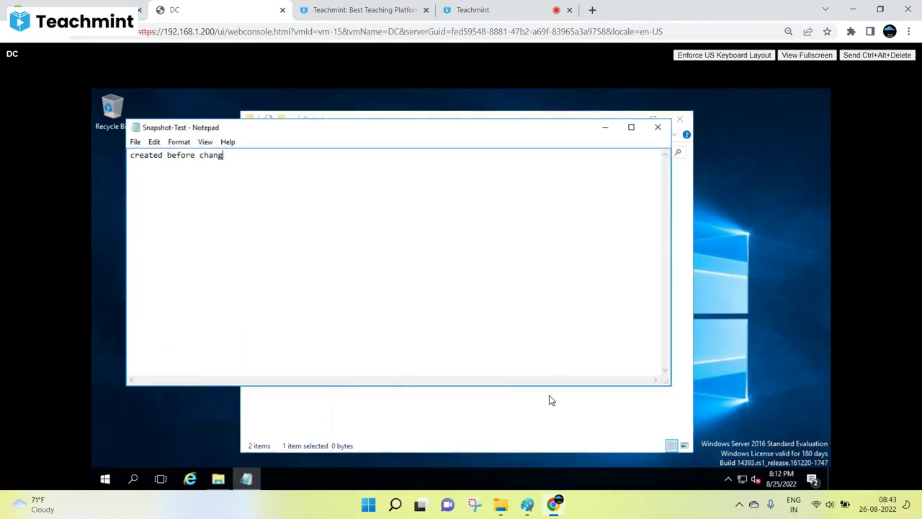
{"action": "type", "text": "es"}
Save the Snapshot-Test note and close Notepad and the Test-changes window.
{"action": "left_click", "coordinate": [136, 143]}
{"action": "left_click", "coordinate": [152, 181]}
{"action": "left_click", "coordinate": [658, 127]}
{"action": "left_click", "coordinate": [688, 125]}
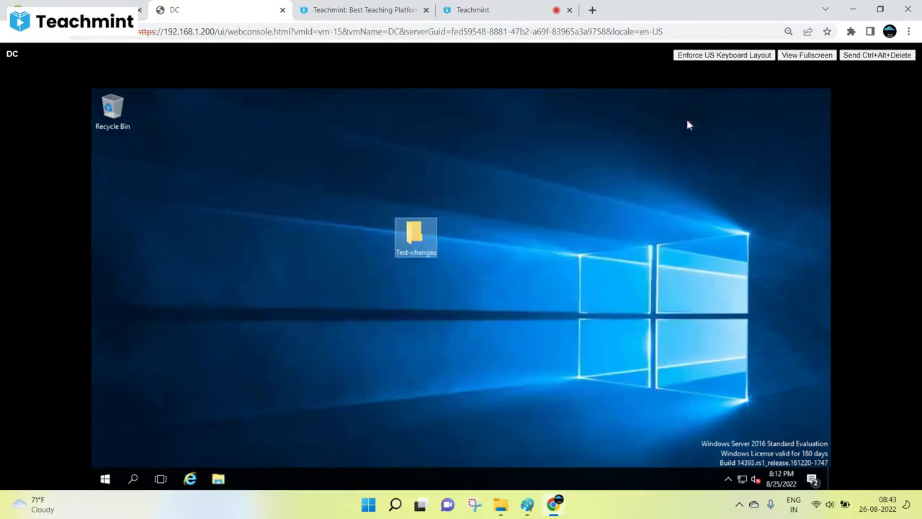
{"action": "left_click", "coordinate": [404, 274]}
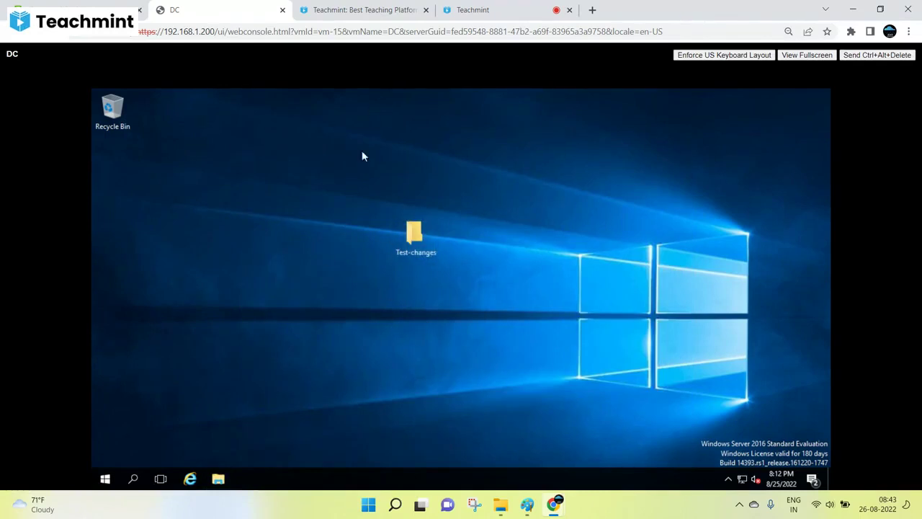
Refresh the desktop and reopen Snapshot-Test to confirm its text was saved.
{"action": "right_click", "coordinate": [301, 173]}
{"action": "left_click", "coordinate": [324, 201]}
{"action": "mouse_move", "coordinate": [427, 253]}
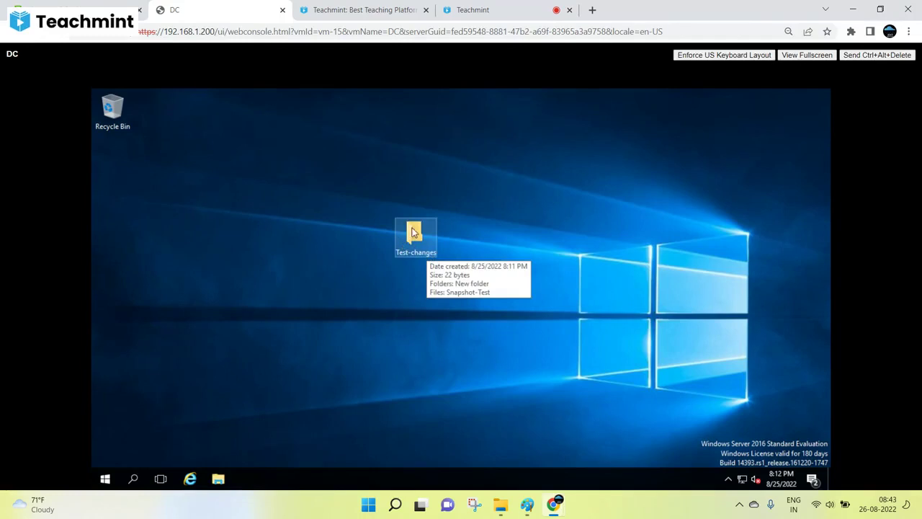
{"action": "double_click", "coordinate": [402, 246]}
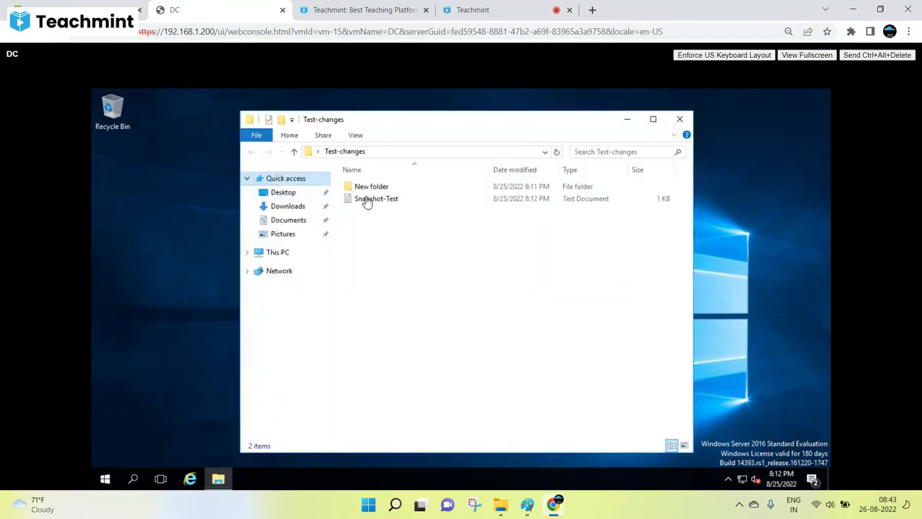
{"action": "double_click", "coordinate": [368, 200]}
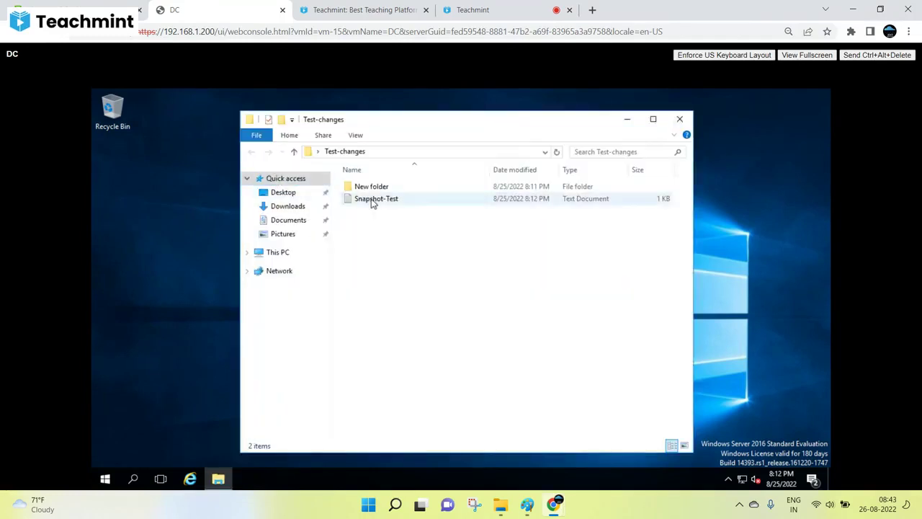
{"action": "left_click", "coordinate": [657, 128]}
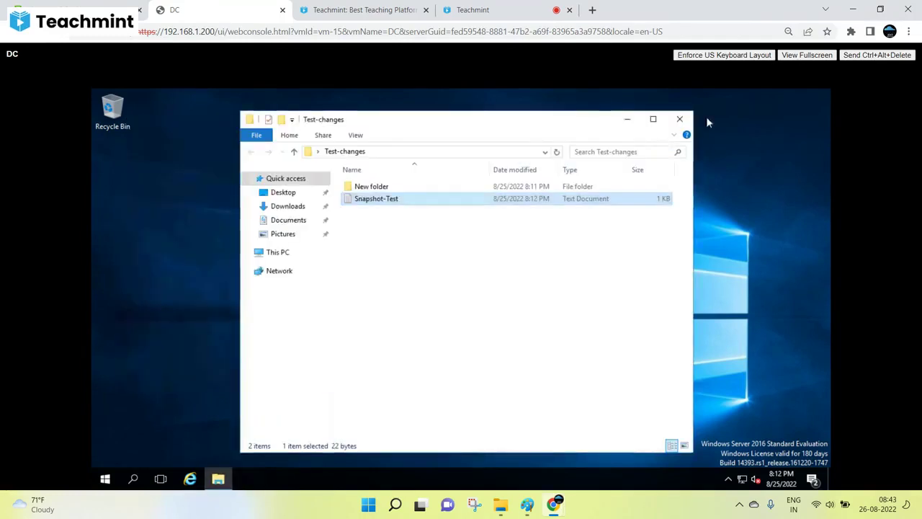
{"action": "left_click", "coordinate": [679, 118]}
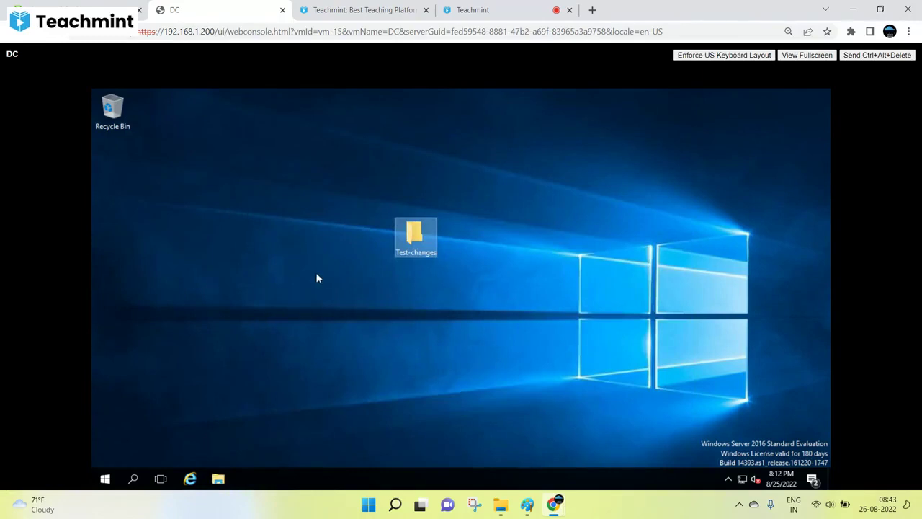
Return to the vSphere Client and bring up the Paint snapshot notes.
{"action": "left_click", "coordinate": [12, 31]}
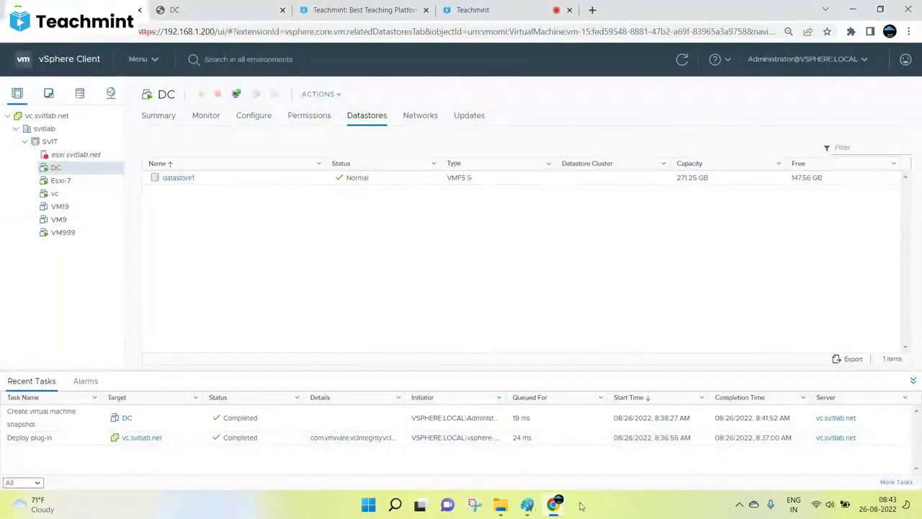
{"action": "left_click", "coordinate": [528, 505]}
{"action": "scroll", "coordinate": [338, 259], "scroll_direction": "up", "scroll_amount": 3}
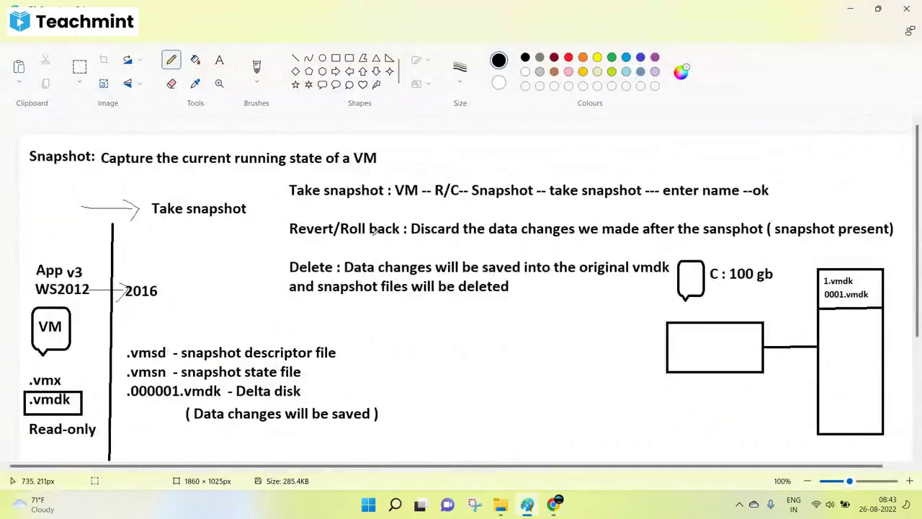
{"action": "scroll", "coordinate": [304, 390], "scroll_direction": "down", "scroll_amount": 3}
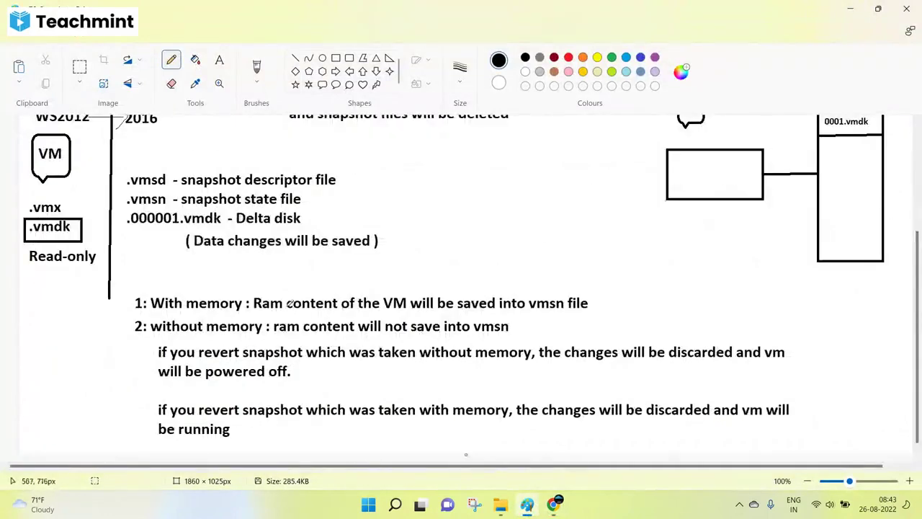
Underline 'with memory', 'revert snapshot' and 'running' in the notes' last paragraph.
{"action": "scroll", "coordinate": [404, 290], "scroll_direction": "up", "scroll_amount": 3}
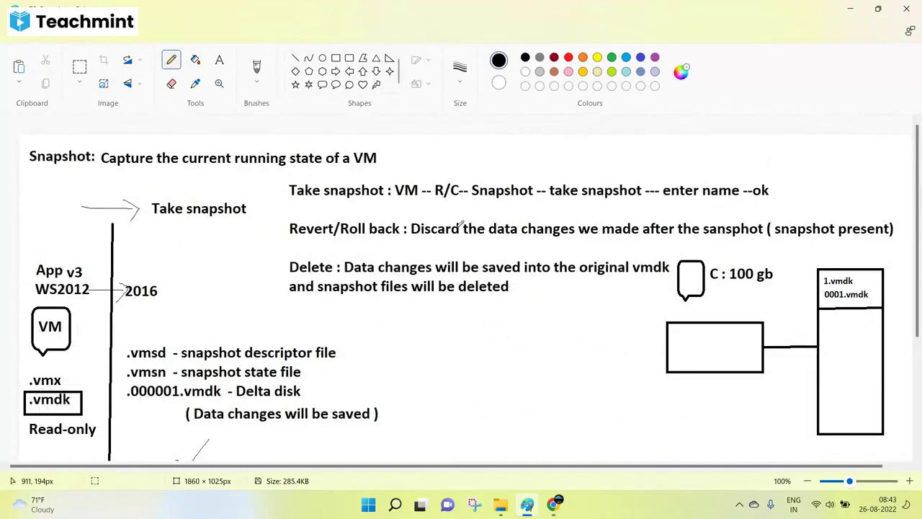
{"action": "scroll", "coordinate": [447, 242], "scroll_direction": "down", "scroll_amount": 3}
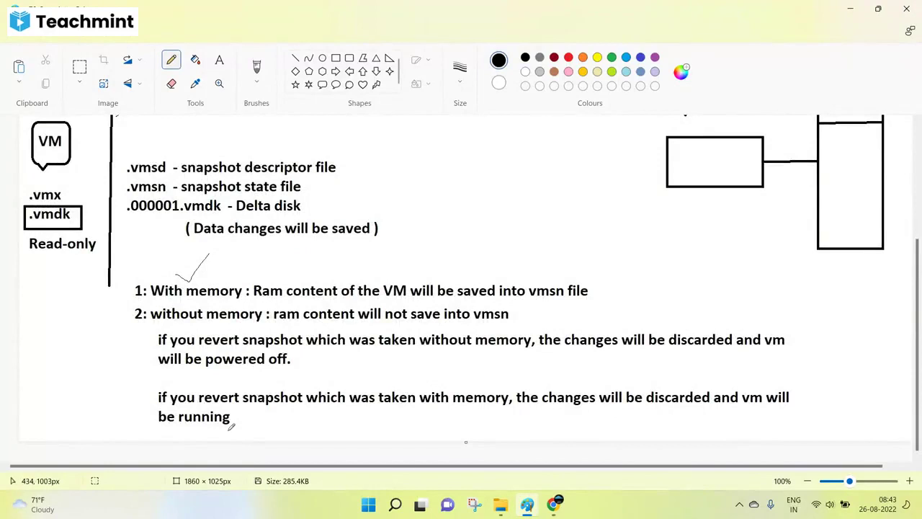
{"action": "left_click_drag", "start_coordinate": [422, 411], "coordinate": [483, 411]}
{"action": "left_click_drag", "start_coordinate": [197, 411], "coordinate": [329, 411]}
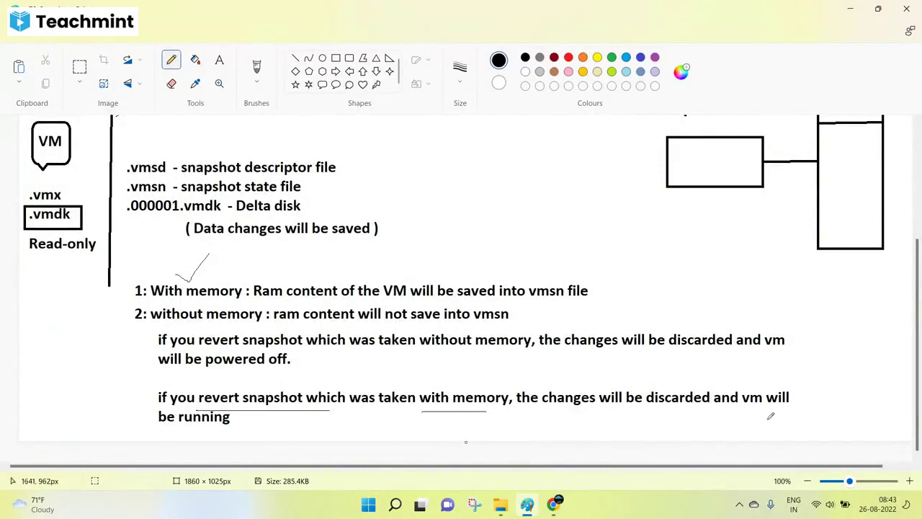
{"action": "left_click_drag", "start_coordinate": [176, 430], "coordinate": [240, 431]}
Back in vSphere, check DC's existing snapshots in the snapshot manager.
{"action": "mouse_move", "coordinate": [553, 504]}
{"action": "left_click", "coordinate": [497, 474]}
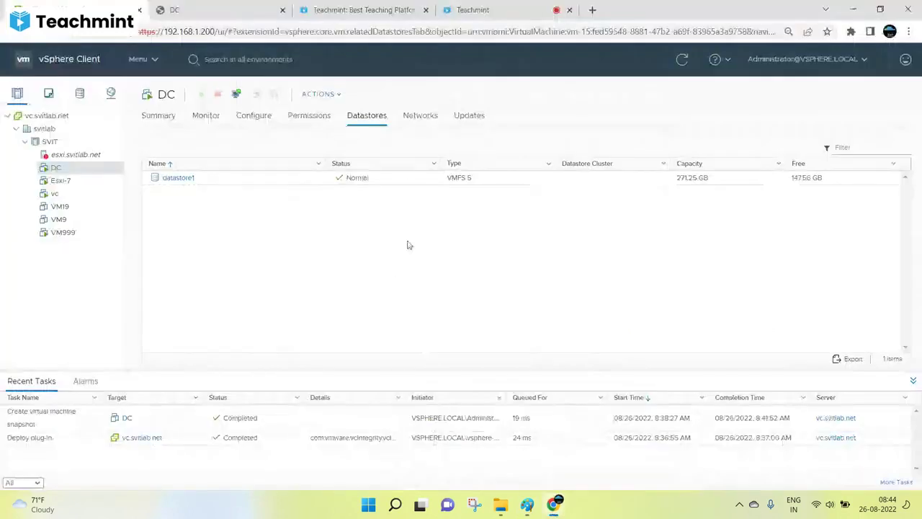
{"action": "right_click", "coordinate": [70, 168]}
{"action": "mouse_move", "coordinate": [104, 147]}
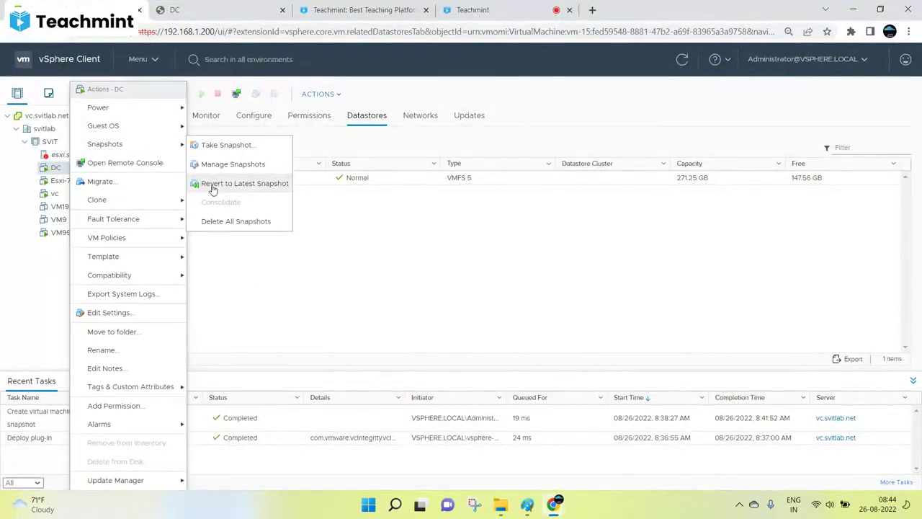
{"action": "left_click", "coordinate": [228, 164]}
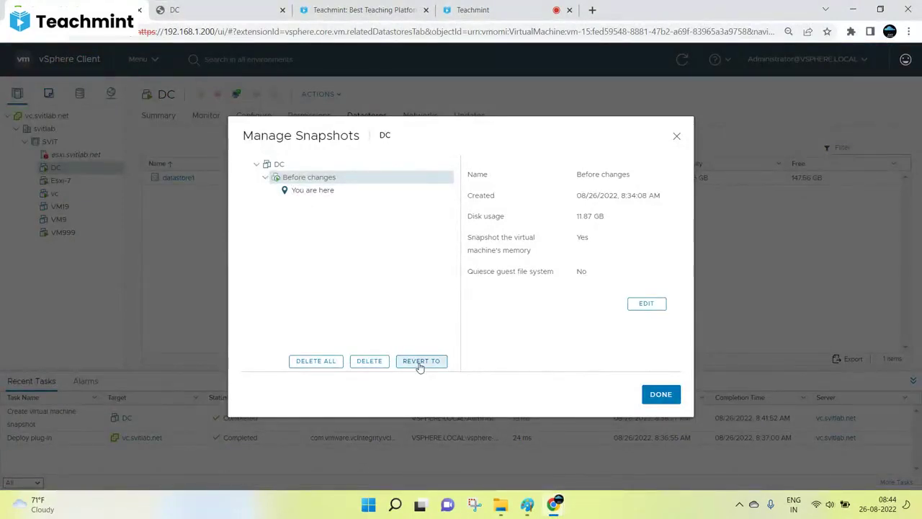
{"action": "left_click", "coordinate": [677, 136]}
Revert DC to its latest snapshot, Before changes, and confirm.
{"action": "right_click", "coordinate": [95, 173]}
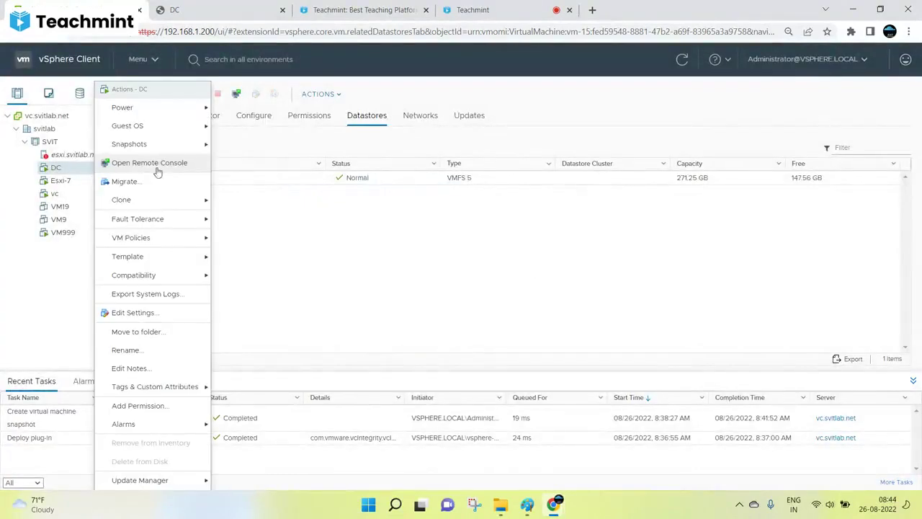
{"action": "mouse_move", "coordinate": [196, 146]}
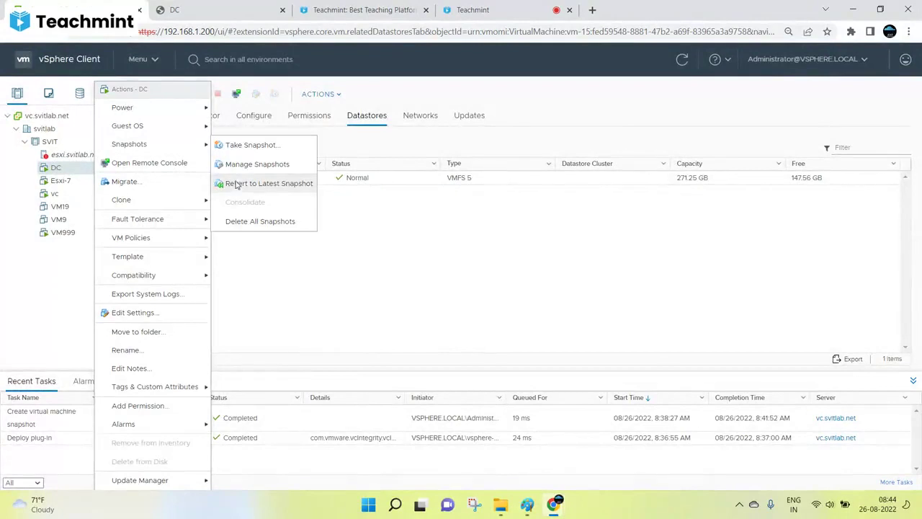
{"action": "left_click", "coordinate": [235, 183]}
{"action": "left_click", "coordinate": [582, 305]}
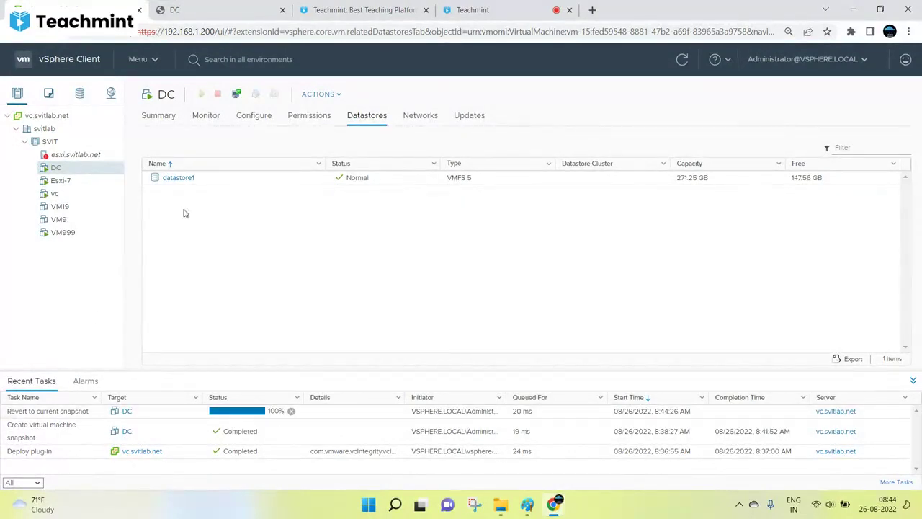
Close the disconnected DC console and launch a fresh web console from DC's Summary.
{"action": "left_click", "coordinate": [267, 10]}
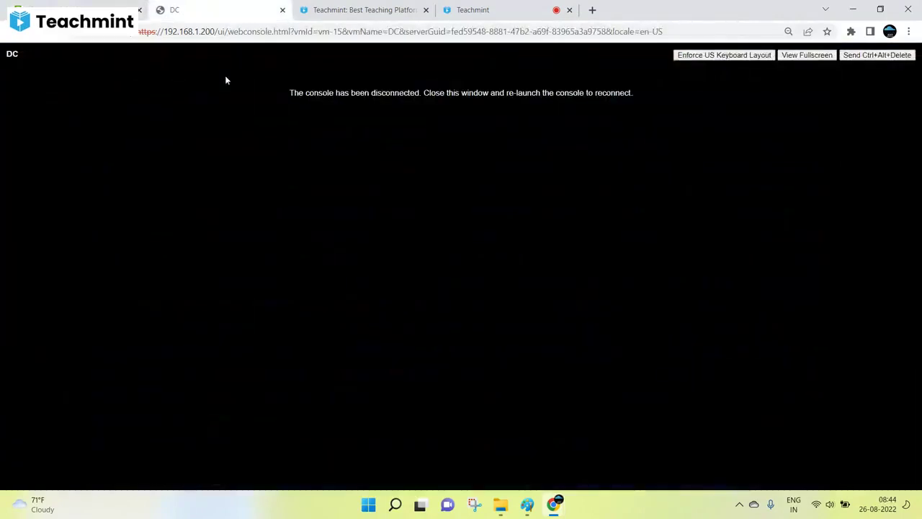
{"action": "left_click", "coordinate": [108, 10]}
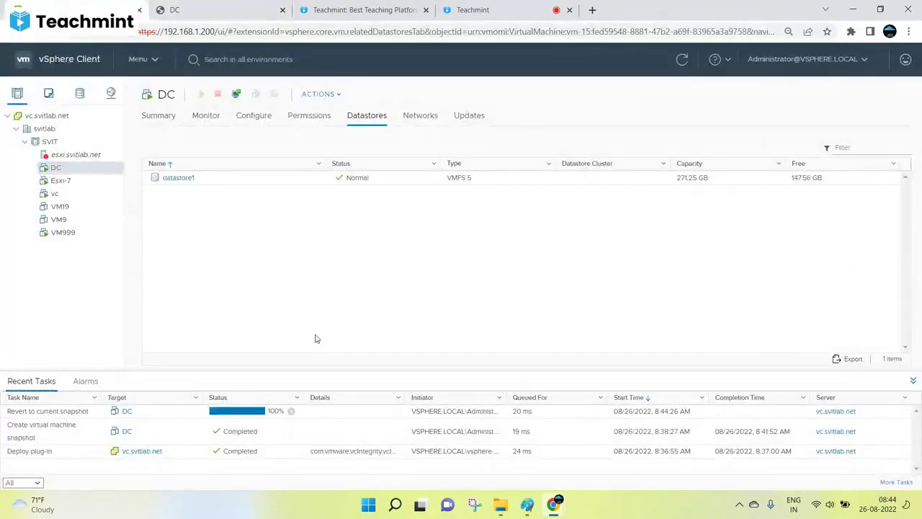
{"action": "left_click", "coordinate": [220, 9]}
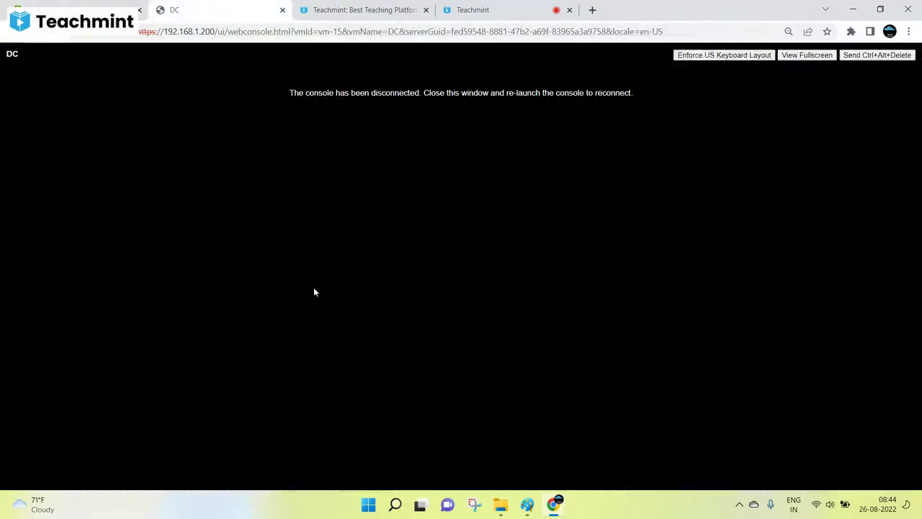
{"action": "left_click", "coordinate": [282, 10]}
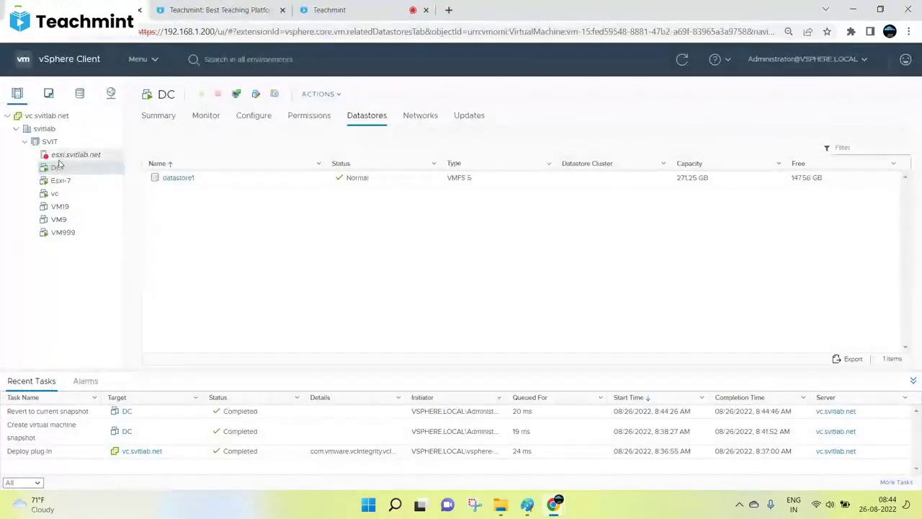
{"action": "left_click", "coordinate": [159, 119]}
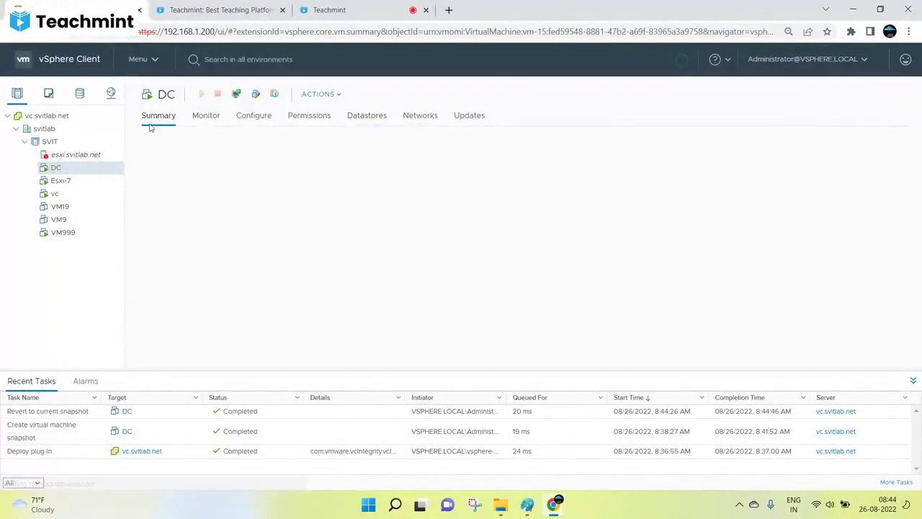
{"action": "left_click", "coordinate": [238, 94]}
{"action": "left_click", "coordinate": [582, 317]}
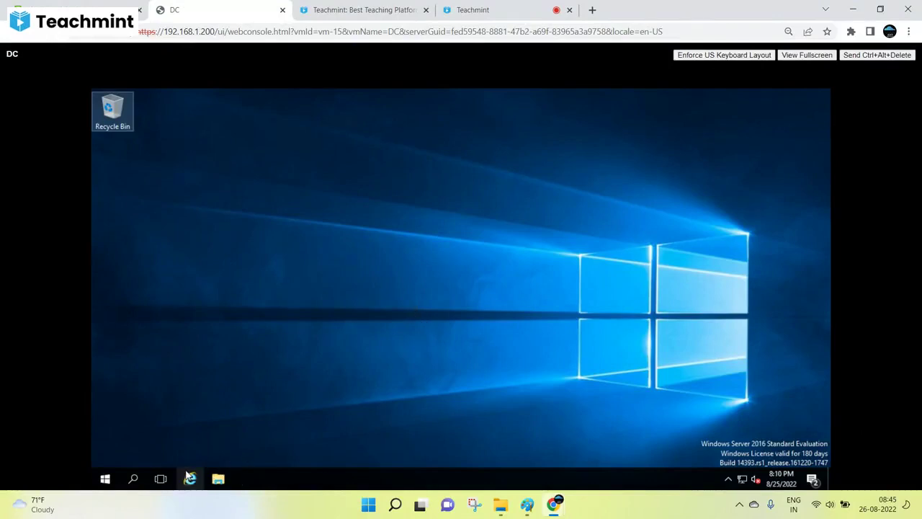
Verify the reverted VM desktop in the console, then bring the Paint snapshot notes forward.
{"action": "left_click", "coordinate": [219, 479]}
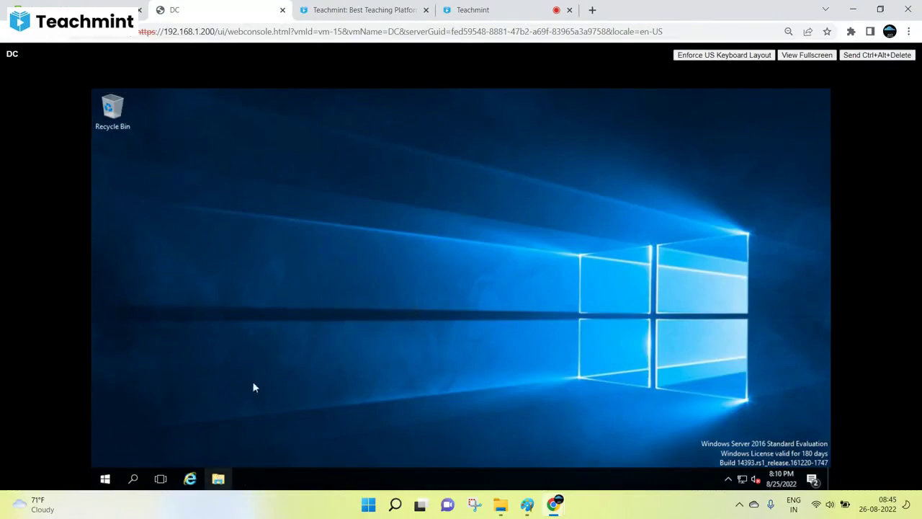
{"action": "right_click", "coordinate": [211, 274]}
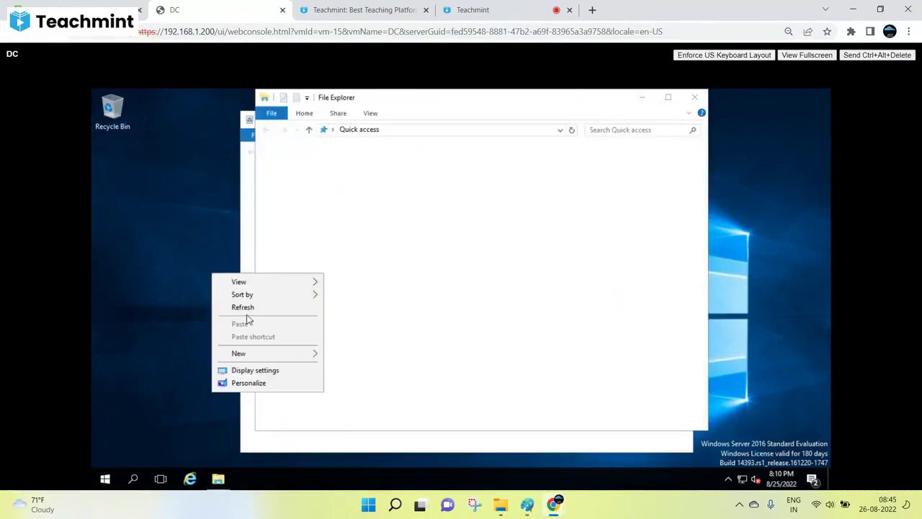
{"action": "left_click", "coordinate": [243, 307]}
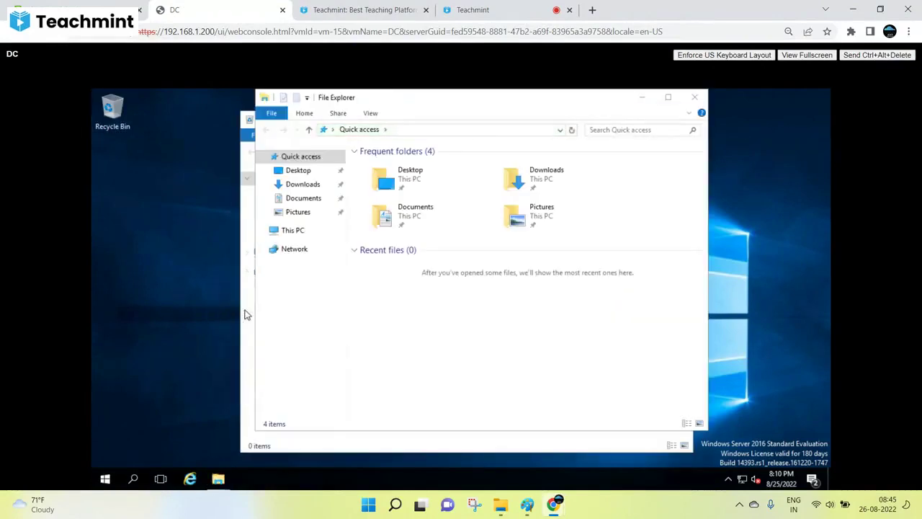
{"action": "left_click", "coordinate": [694, 98]}
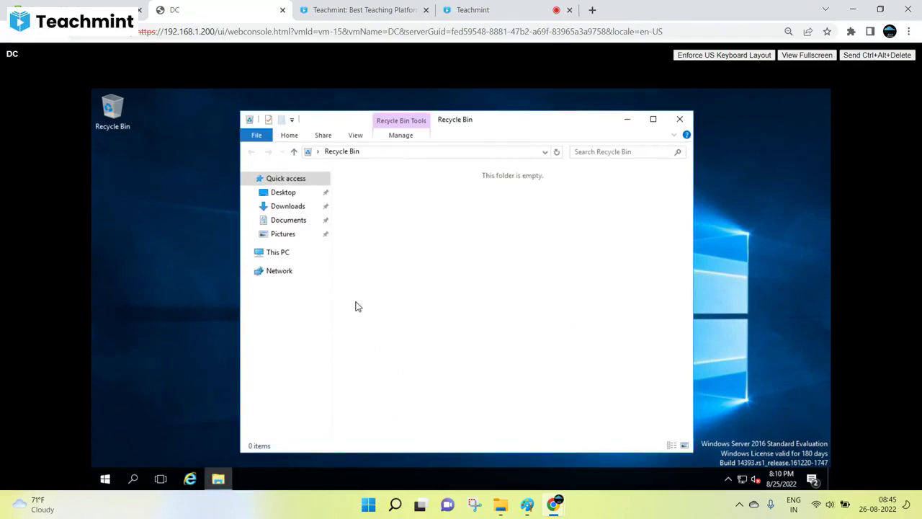
{"action": "left_click", "coordinate": [13, 31]}
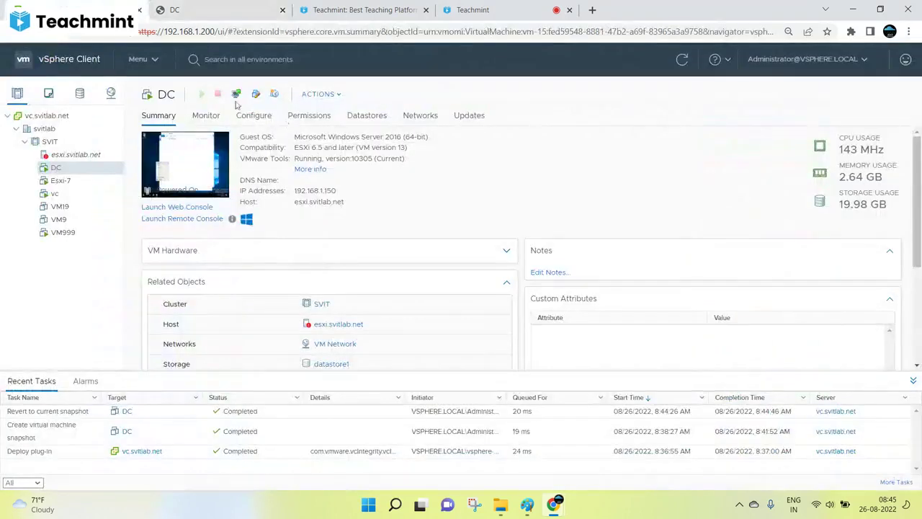
{"action": "left_click", "coordinate": [235, 97]}
{"action": "left_click", "coordinate": [685, 118]}
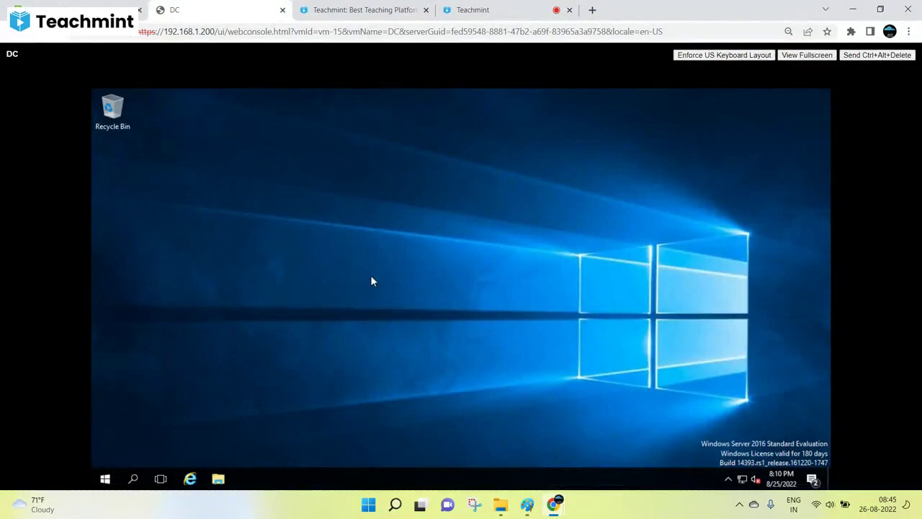
{"action": "left_click", "coordinate": [528, 506]}
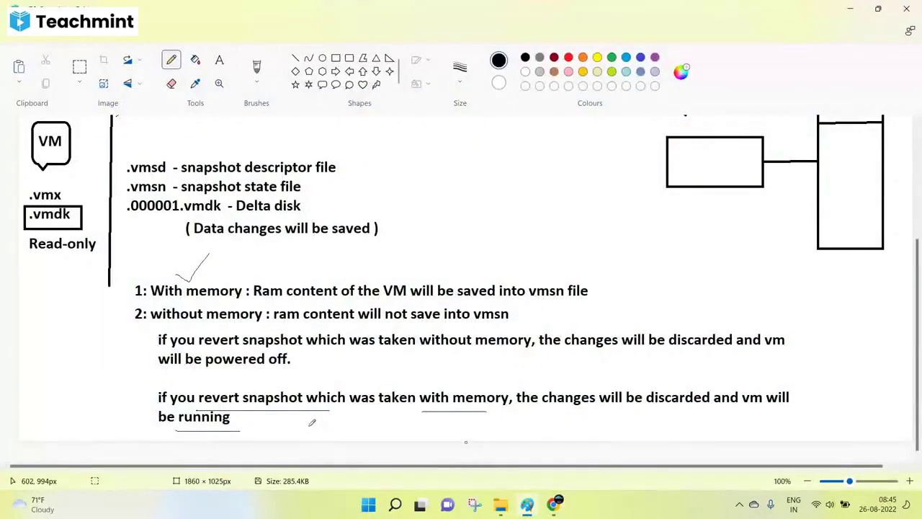
Undo the pen underlines and check mark in the Paint notes, then return to DC's vSphere summary.
{"action": "key", "text": "ctrl+z"}
{"action": "key", "text": "ctrl+z"}
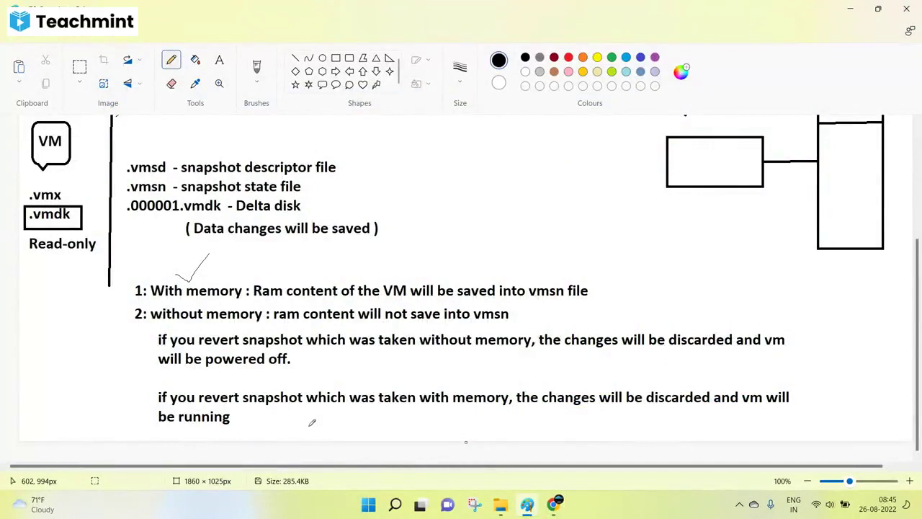
{"action": "key", "text": "ctrl+z"}
{"action": "left_click", "coordinate": [553, 503]}
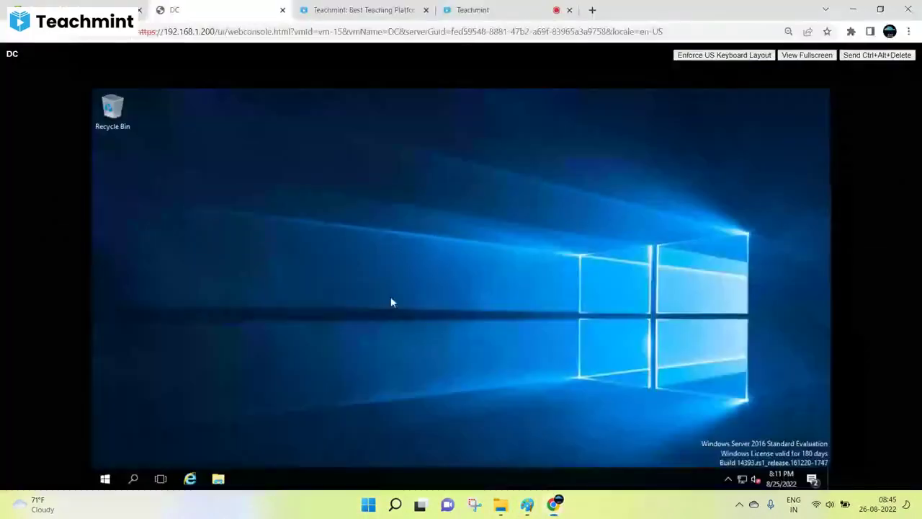
{"action": "left_click", "coordinate": [489, 10]}
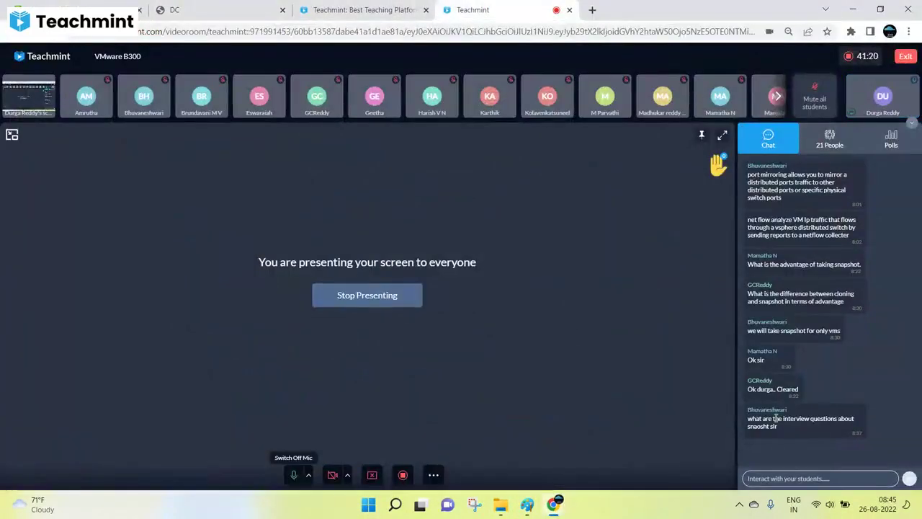
{"action": "left_click", "coordinate": [95, 9]}
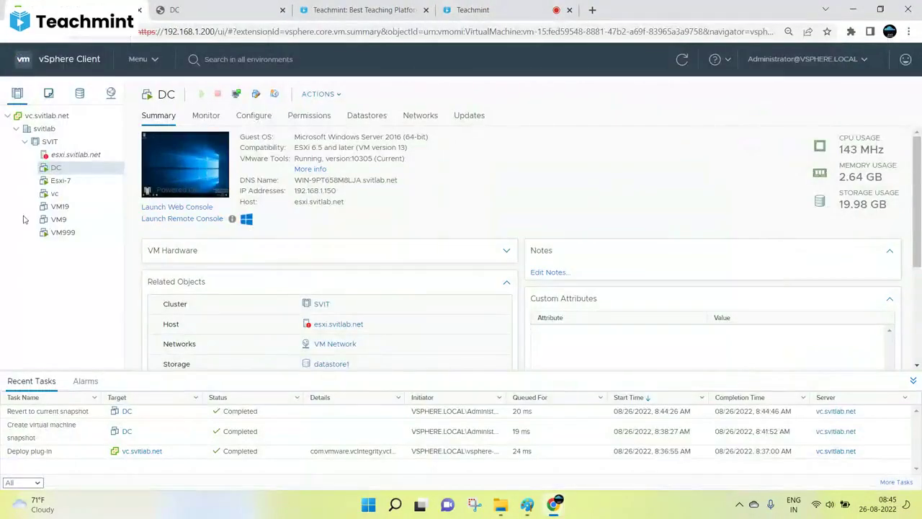
Delete the Before changes snapshot from DC in the snapshot manager.
{"action": "right_click", "coordinate": [63, 170]}
{"action": "mouse_move", "coordinate": [105, 146]}
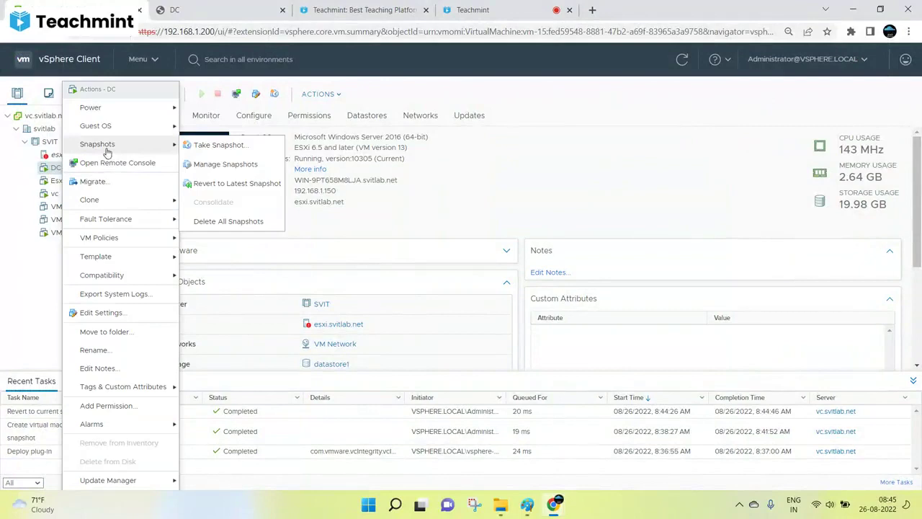
{"action": "left_click", "coordinate": [224, 164]}
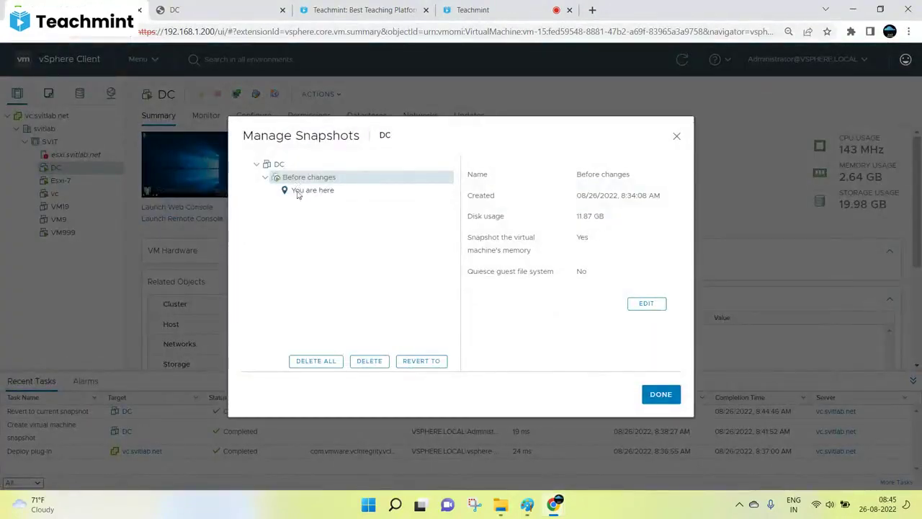
{"action": "left_click", "coordinate": [366, 360]}
{"action": "left_click", "coordinate": [584, 299]}
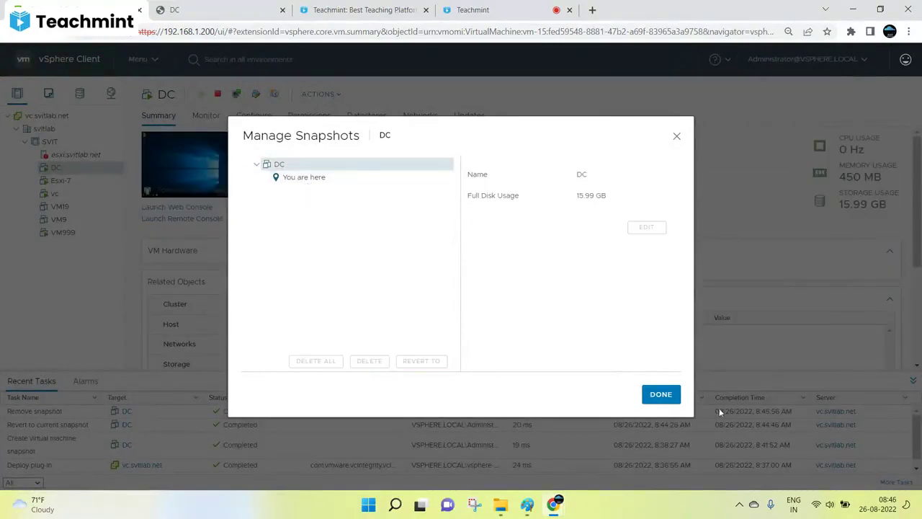
{"action": "left_click", "coordinate": [659, 394]}
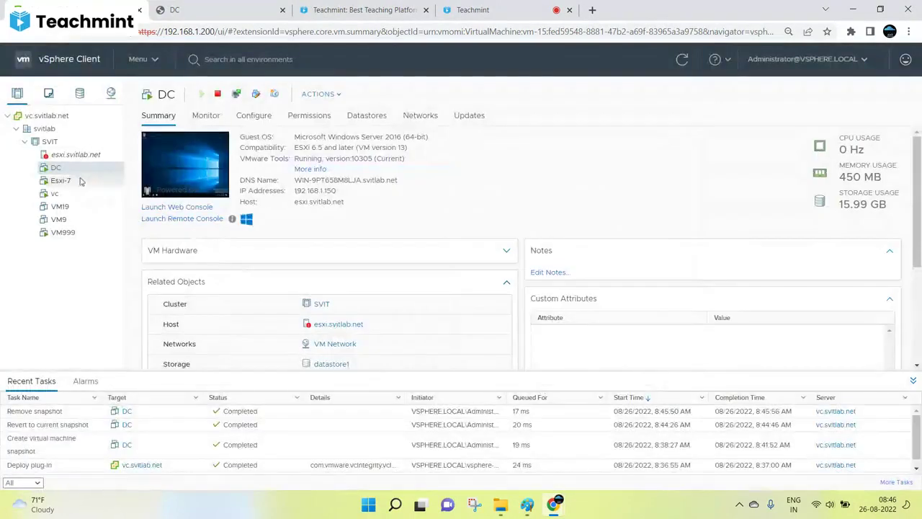
Cancel a premature Take Snapshot and confirm in the snapshot manager that no snapshots remain.
{"action": "right_click", "coordinate": [58, 168]}
{"action": "mouse_move", "coordinate": [131, 147]}
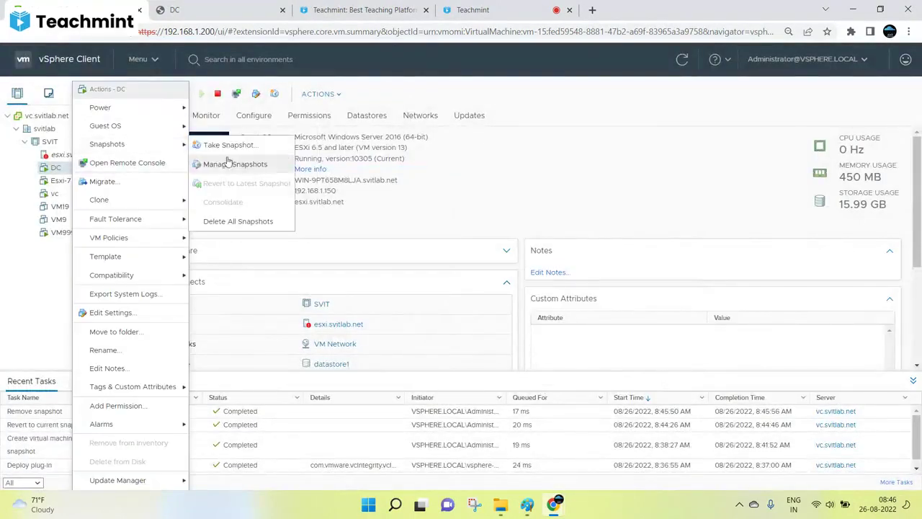
{"action": "left_click", "coordinate": [222, 148]}
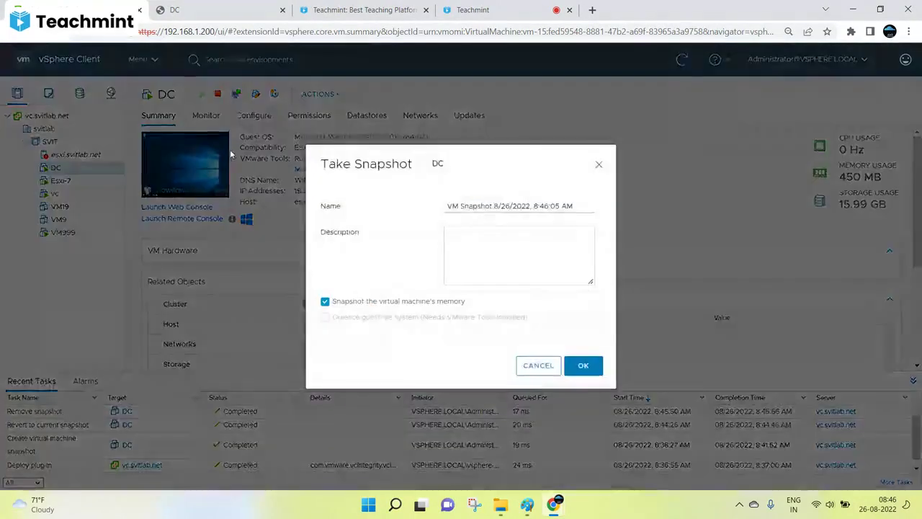
{"action": "left_click", "coordinate": [533, 365]}
{"action": "right_click", "coordinate": [55, 167]}
{"action": "mouse_move", "coordinate": [145, 198]}
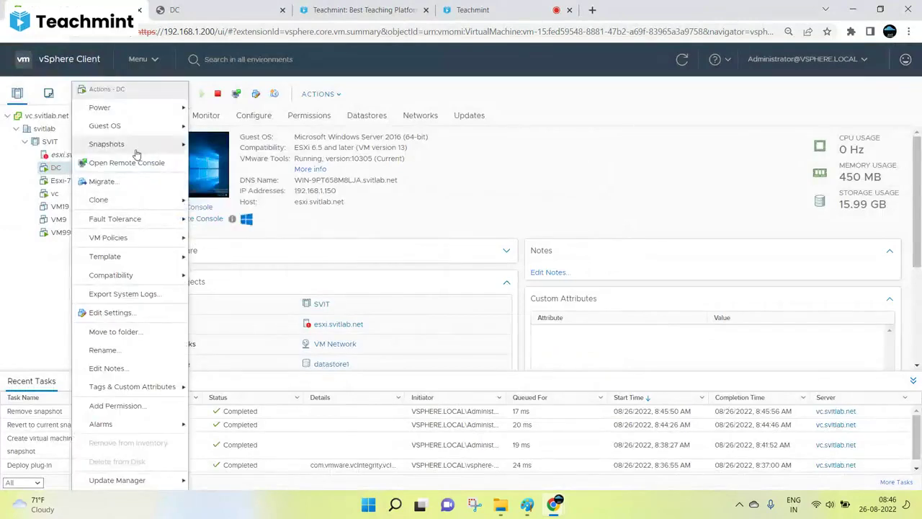
{"action": "mouse_move", "coordinate": [137, 148]}
{"action": "left_click", "coordinate": [237, 166]}
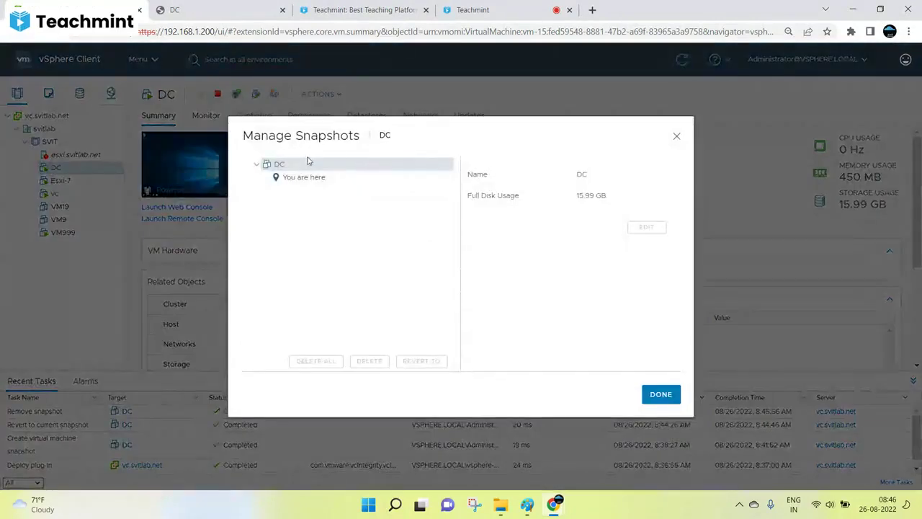
{"action": "left_click", "coordinate": [675, 137]}
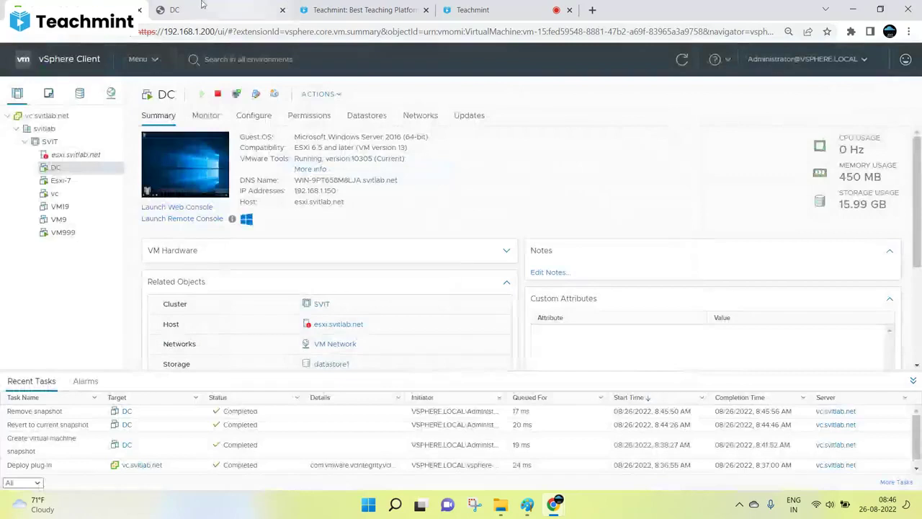
Refresh the DC web console desktop and glance at the Paint snapshot notes.
{"action": "left_click", "coordinate": [168, 207]}
{"action": "right_click", "coordinate": [333, 219]}
{"action": "left_click", "coordinate": [358, 255]}
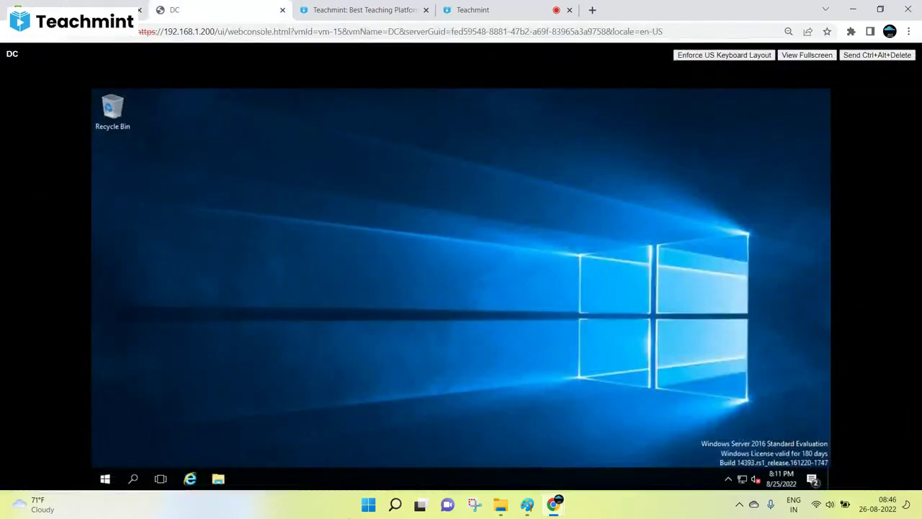
{"action": "left_click", "coordinate": [526, 504]}
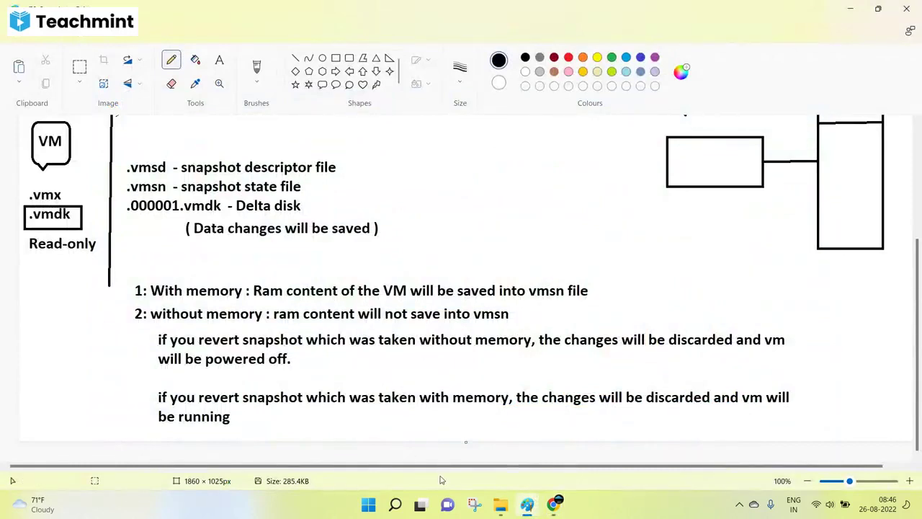
{"action": "mouse_move", "coordinate": [553, 504]}
{"action": "left_click", "coordinate": [486, 451]}
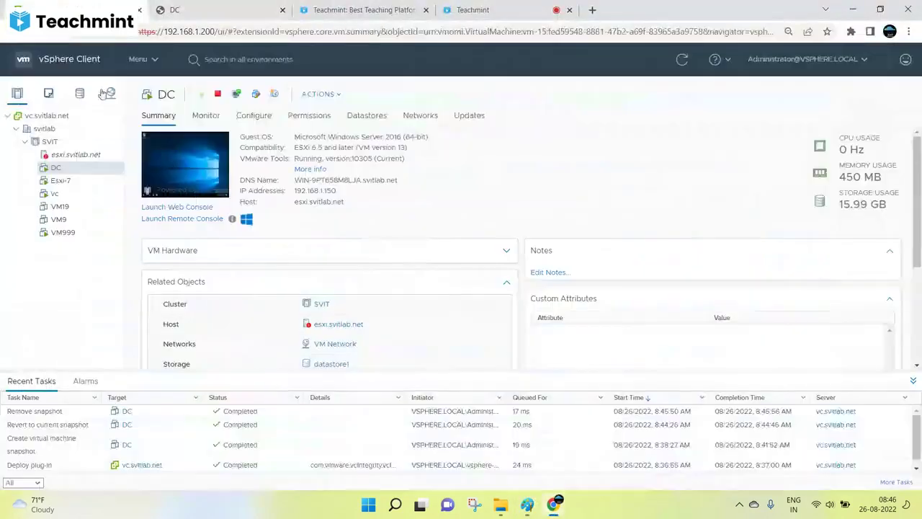
Open the Take Snapshot dialog for DC.
{"action": "right_click", "coordinate": [62, 169]}
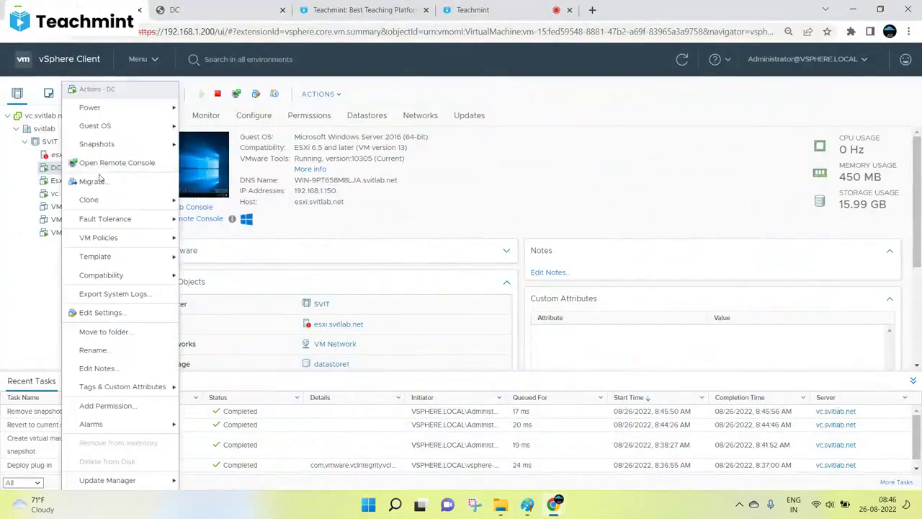
{"action": "mouse_move", "coordinate": [108, 145]}
{"action": "left_click", "coordinate": [204, 144]}
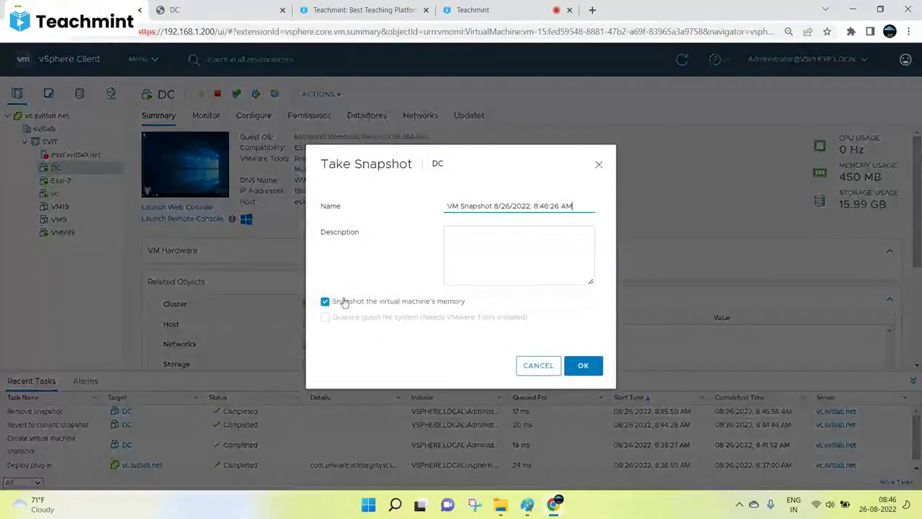
Take a DC snapshot without memory named 'Before changes - womemory'.
{"action": "left_click", "coordinate": [342, 301]}
{"action": "left_click_drag", "start_coordinate": [573, 206], "coordinate": [397, 206]}
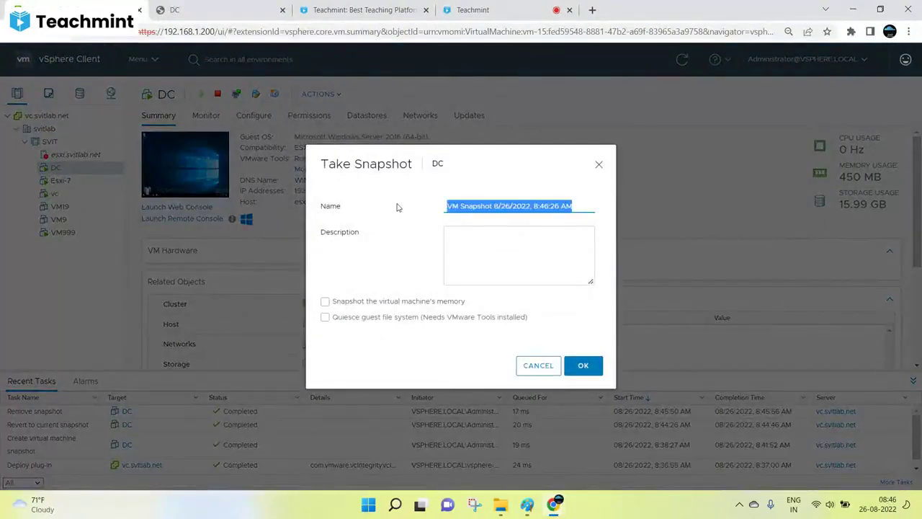
{"action": "key", "text": "BackSpace"}
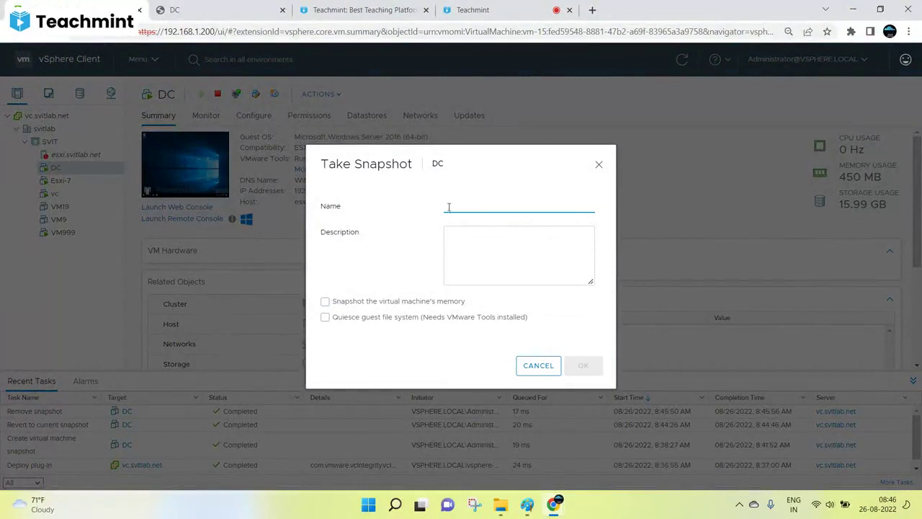
{"action": "type", "text": "B"}
{"action": "left_click", "coordinate": [523, 232]}
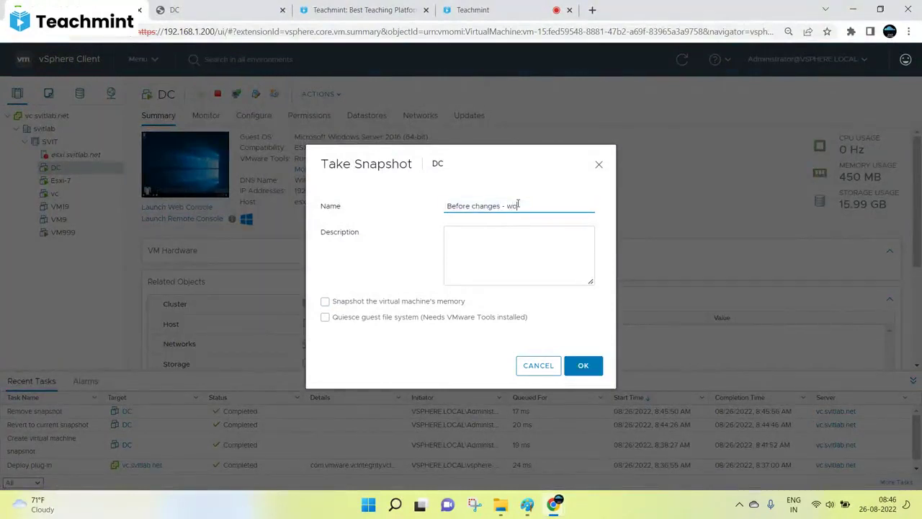
{"action": "type", "text": "- wo memory"}
{"action": "key", "text": "BackSpace"}
{"action": "left_click", "coordinate": [584, 367]}
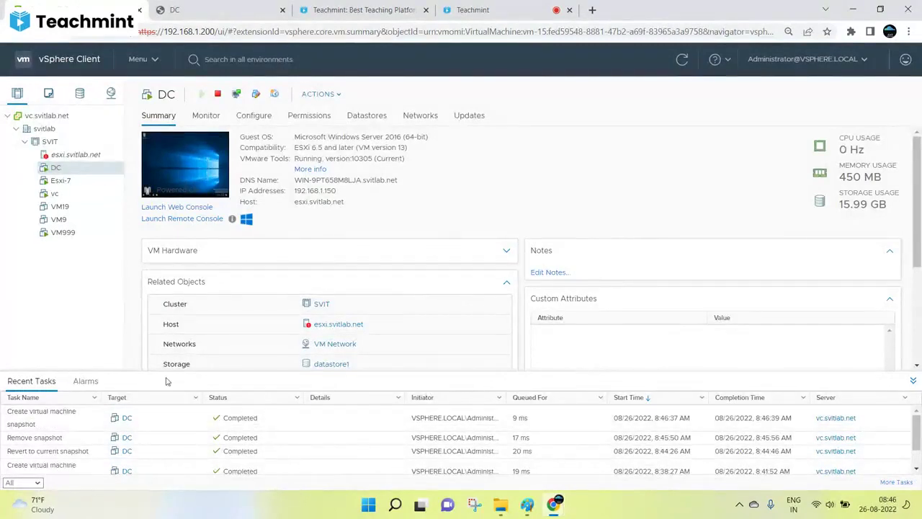
Open DC's snapshot list to confirm the new snapshot has no memory captured.
{"action": "right_click", "coordinate": [70, 174]}
{"action": "mouse_move", "coordinate": [119, 144]}
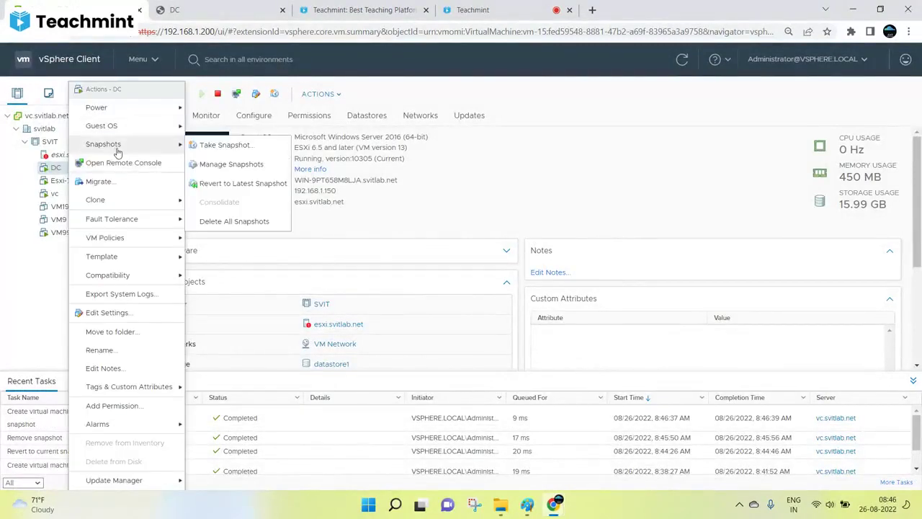
{"action": "left_click", "coordinate": [223, 166]}
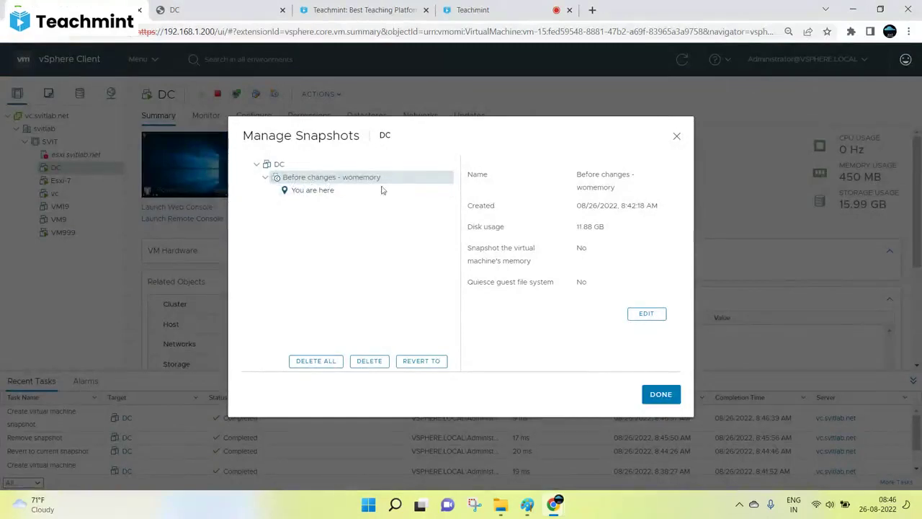
{"action": "double_click", "coordinate": [582, 248]}
Create a Test-ss1 folder on DC's desktop in the web console.
{"action": "left_click", "coordinate": [676, 136]}
{"action": "left_click", "coordinate": [176, 206]}
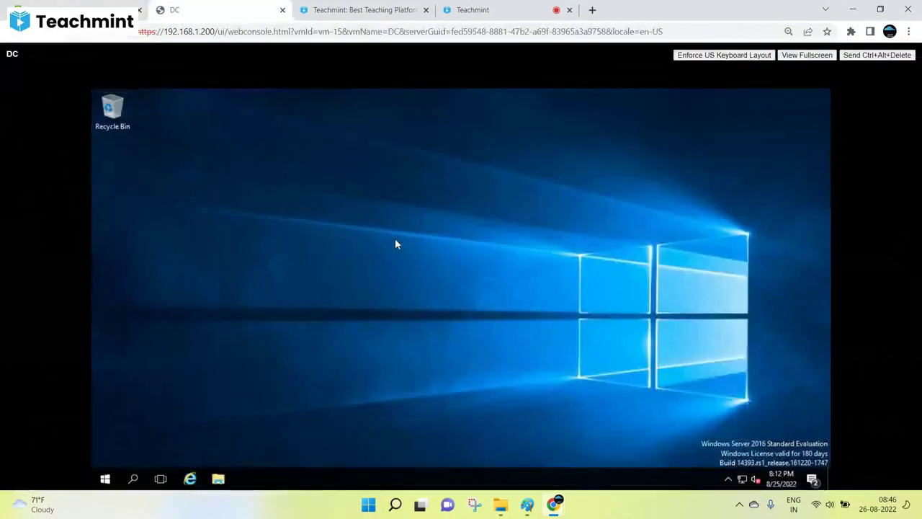
{"action": "right_click", "coordinate": [396, 241]}
{"action": "mouse_move", "coordinate": [489, 325]}
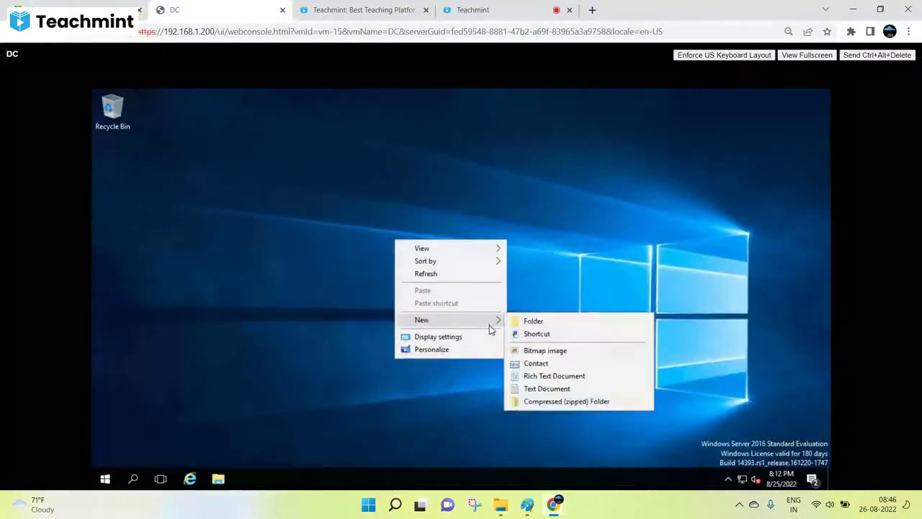
{"action": "left_click", "coordinate": [545, 322]}
{"action": "type", "text": "st"}
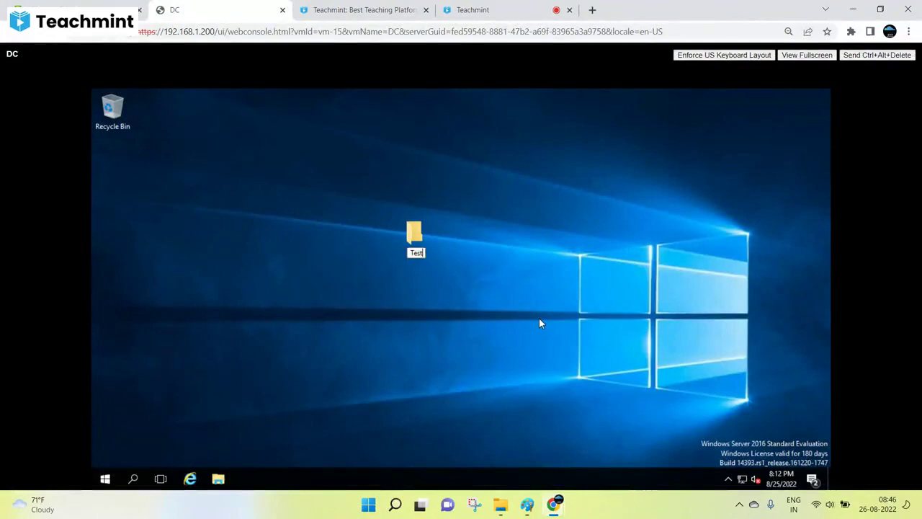
{"action": "type", "text": "-ss1"}
{"action": "key", "text": "Return"}
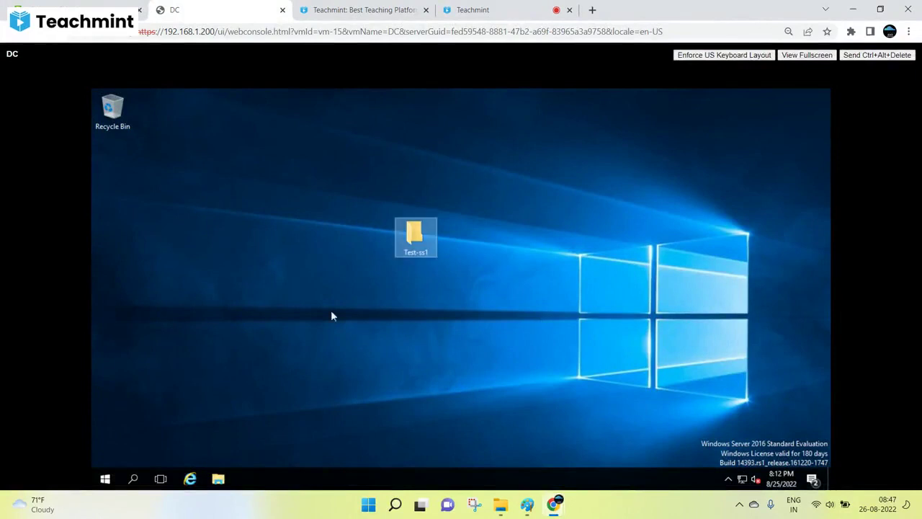
Add a New folder inside Test-ss1.
{"action": "double_click", "coordinate": [414, 230]}
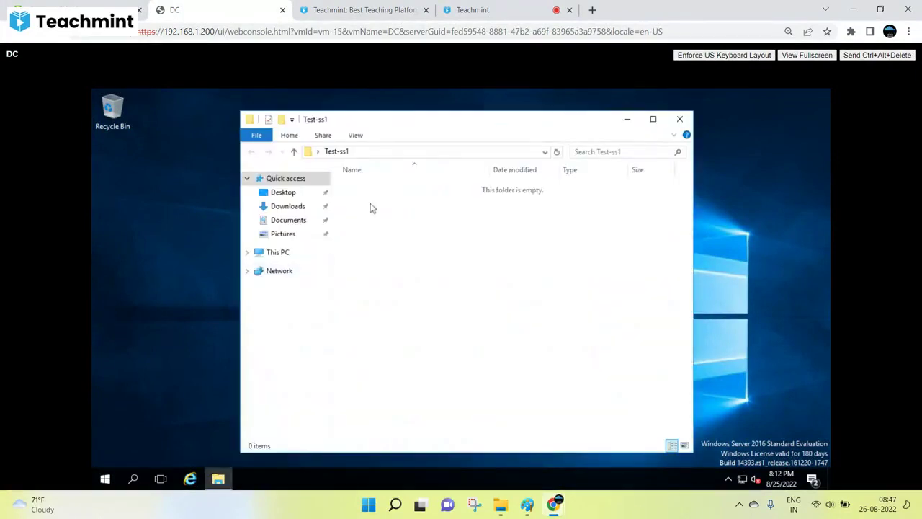
{"action": "right_click", "coordinate": [401, 247]}
{"action": "mouse_move", "coordinate": [461, 391]}
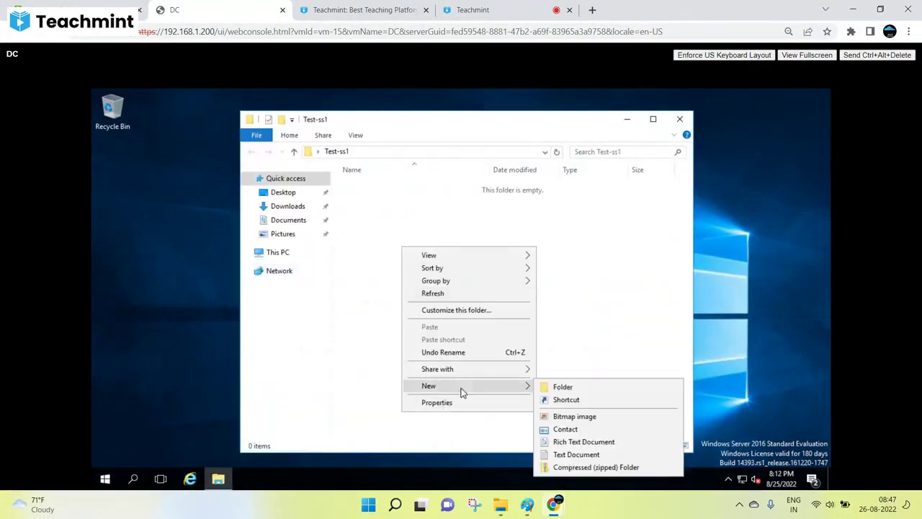
{"action": "left_click", "coordinate": [565, 385]}
{"action": "left_click", "coordinate": [449, 320]}
Create a Test text note in Test-ss1 reading 'without memory' and save it.
{"action": "right_click", "coordinate": [367, 218]}
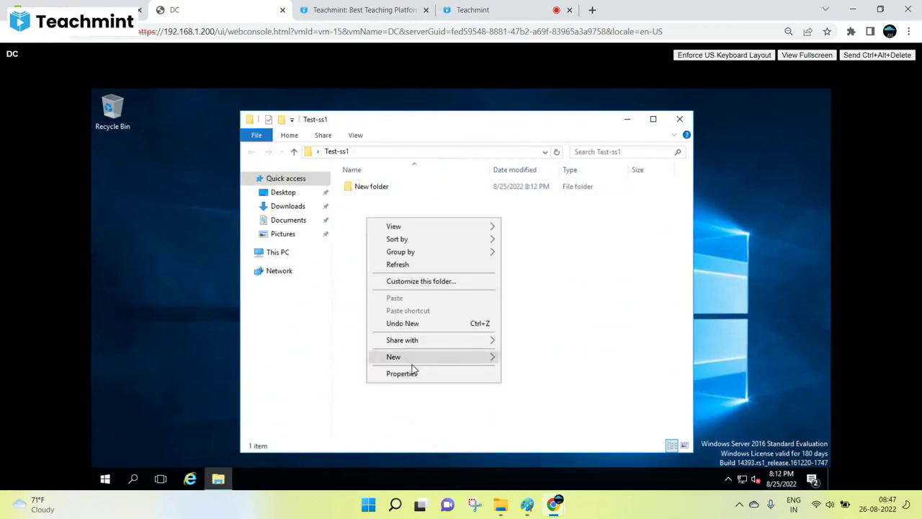
{"action": "mouse_move", "coordinate": [409, 360]}
{"action": "left_click", "coordinate": [525, 425]}
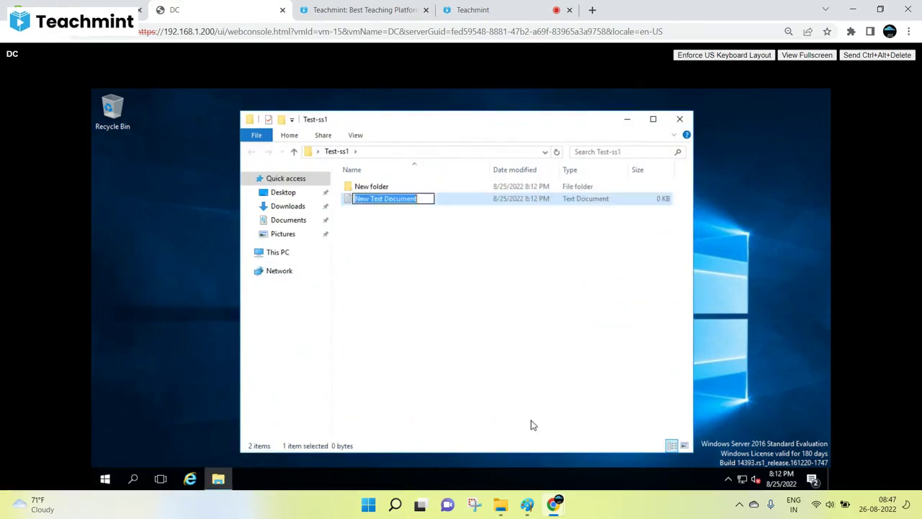
{"action": "type", "text": "Test"}
{"action": "key", "text": "Return"}
{"action": "key", "text": "Return"}
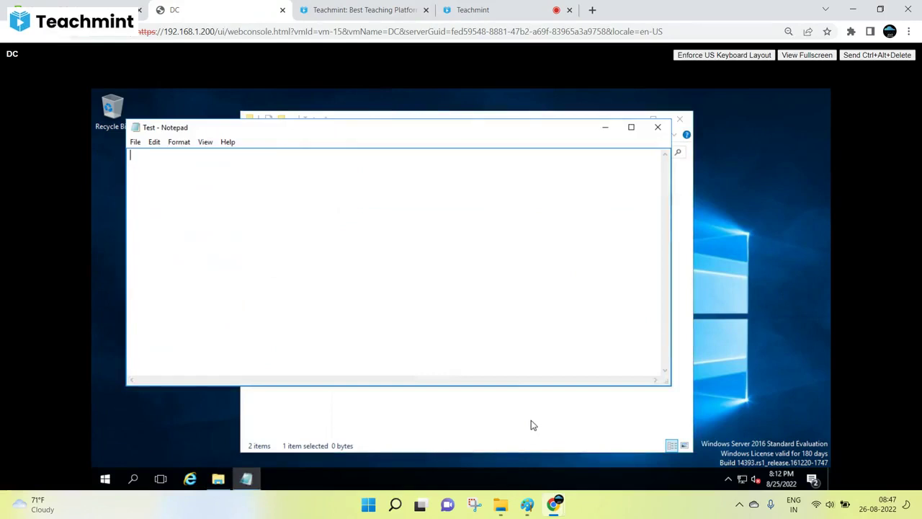
{"action": "type", "text": "without memtory"}
{"action": "left_click", "coordinate": [135, 142]}
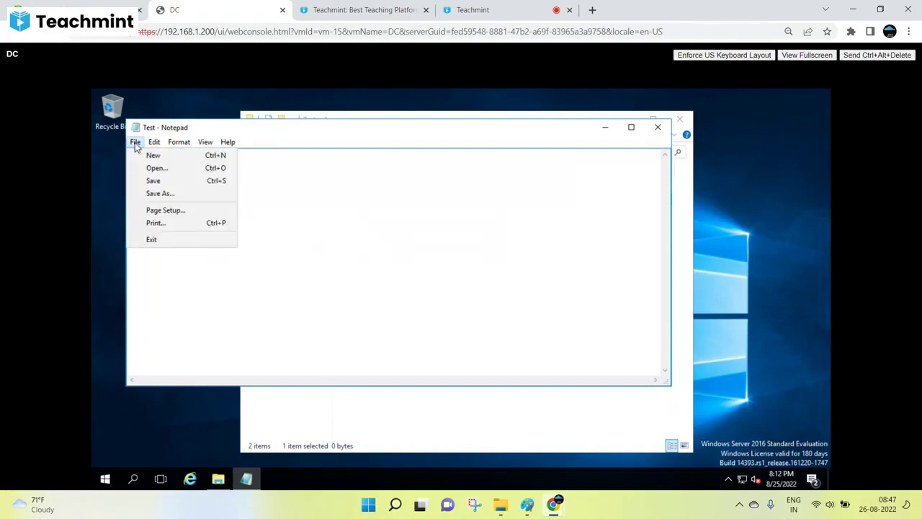
{"action": "left_click", "coordinate": [151, 181]}
{"action": "left_click", "coordinate": [658, 127]}
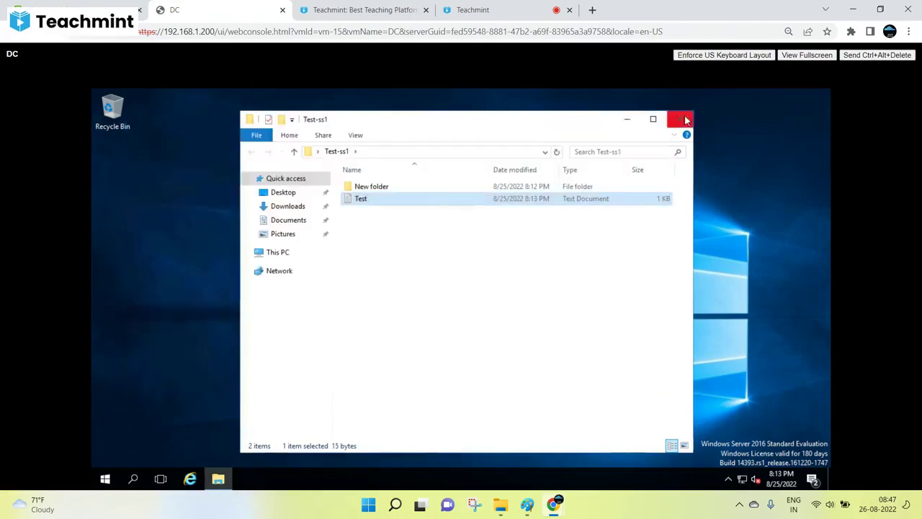
Refresh the desktop and reopen the Test note to verify its saved contents.
{"action": "left_click", "coordinate": [685, 120]}
{"action": "right_click", "coordinate": [593, 165]}
{"action": "left_click", "coordinate": [611, 195]}
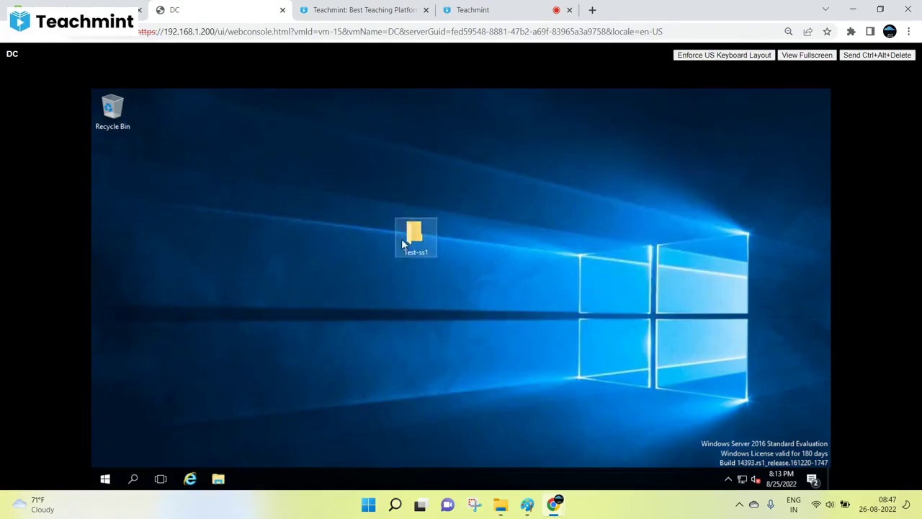
{"action": "double_click", "coordinate": [416, 234]}
{"action": "left_click", "coordinate": [360, 202]}
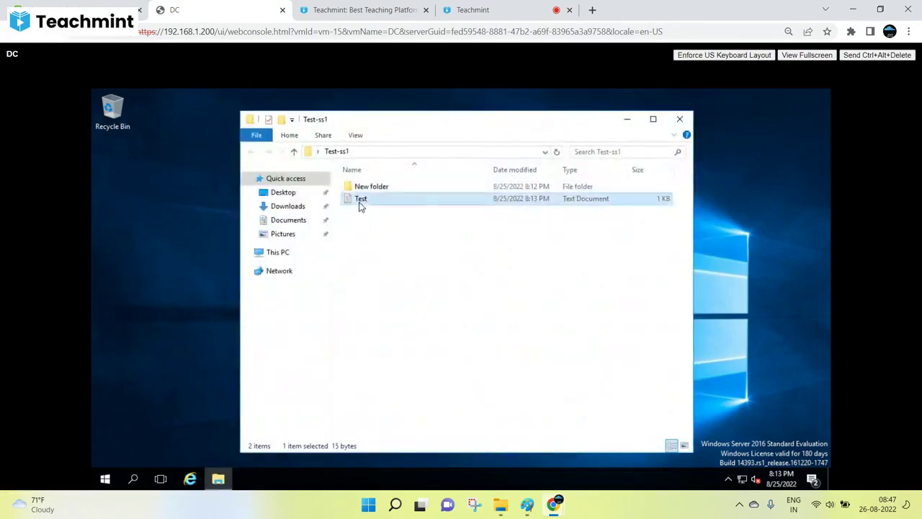
{"action": "double_click", "coordinate": [360, 204]}
{"action": "left_click", "coordinate": [657, 127]}
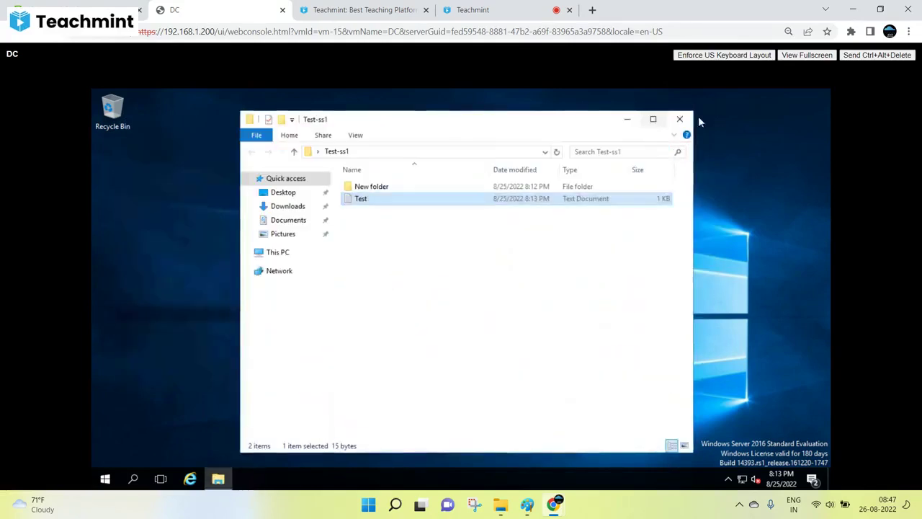
{"action": "left_click", "coordinate": [679, 119]}
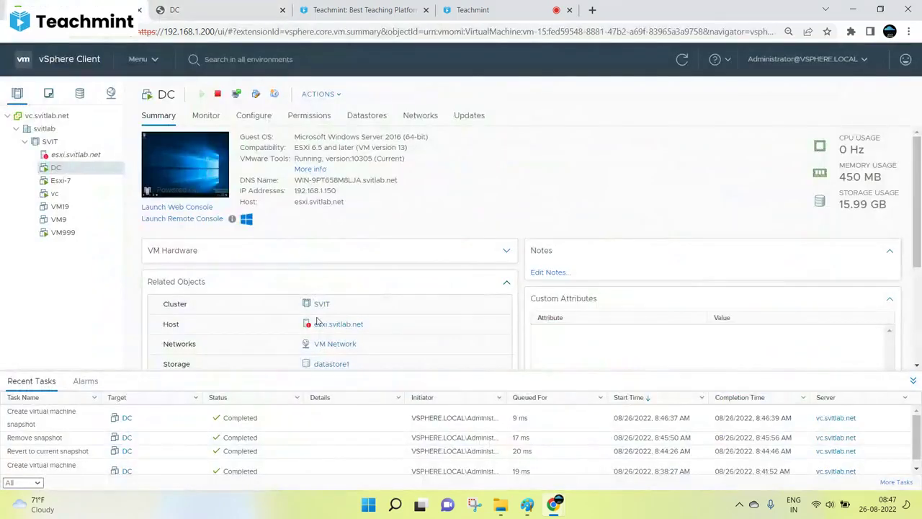
Bring up DC's Snapshots actions with Revert to Latest Snapshot ready to choose.
{"action": "right_click", "coordinate": [65, 170]}
{"action": "mouse_move", "coordinate": [108, 144]}
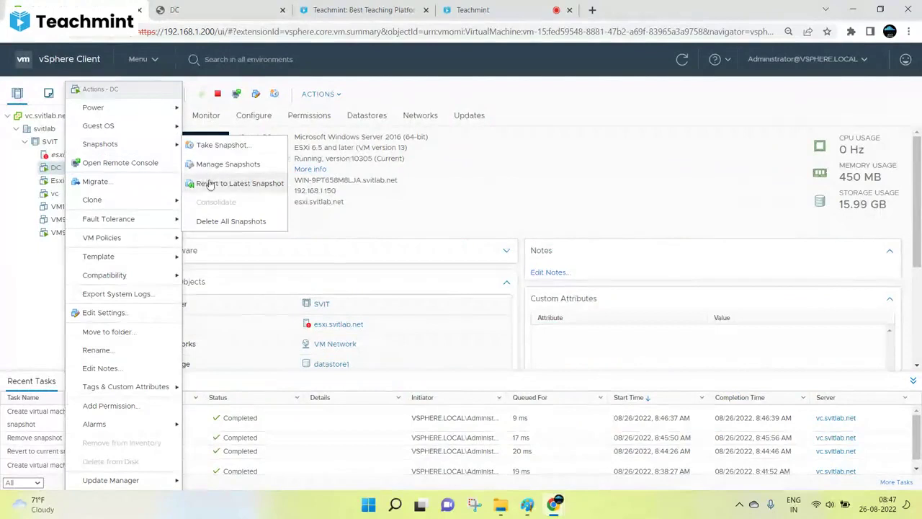
{"action": "mouse_move", "coordinate": [536, 510]}
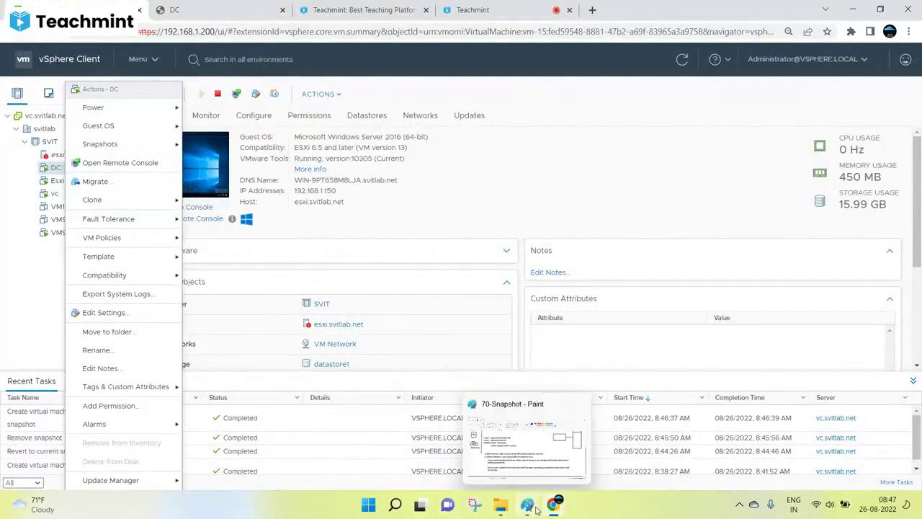
{"action": "left_click", "coordinate": [536, 509]}
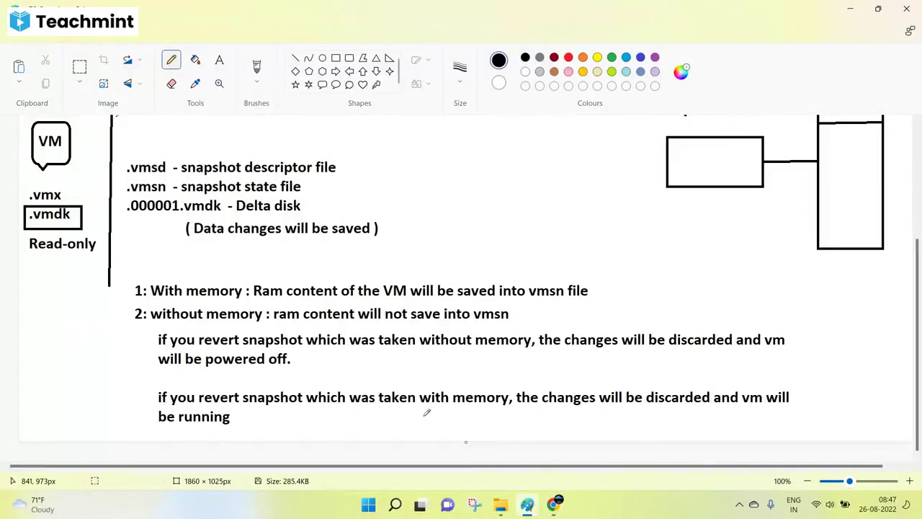
{"action": "mouse_move", "coordinate": [553, 504]}
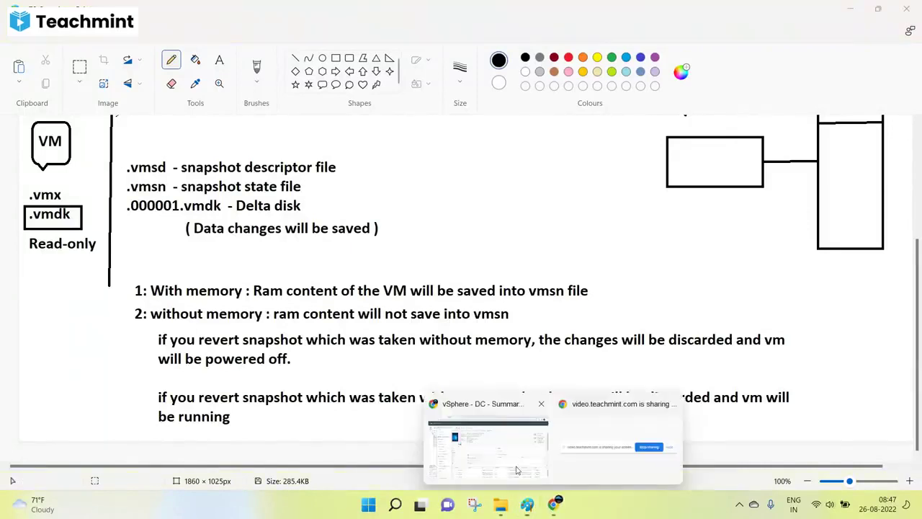
{"action": "left_click", "coordinate": [516, 470]}
{"action": "mouse_move", "coordinate": [138, 145]}
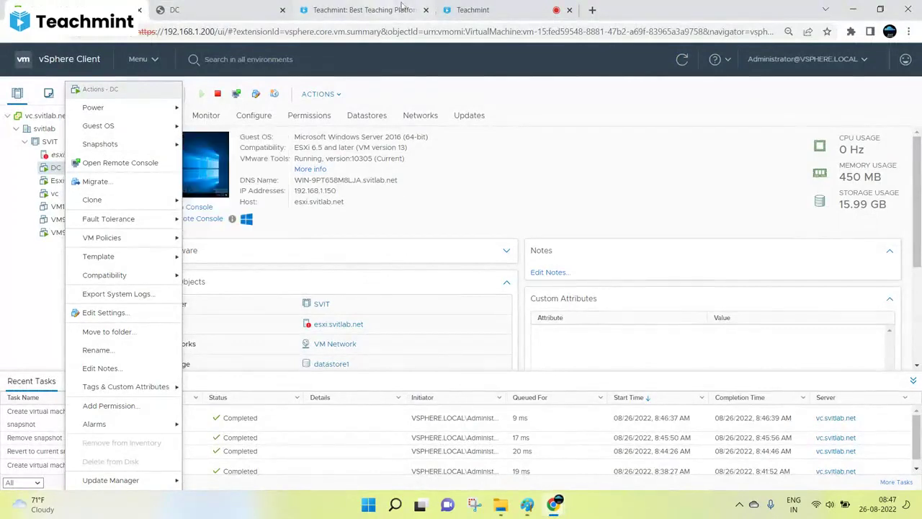
{"action": "left_click", "coordinate": [487, 7]}
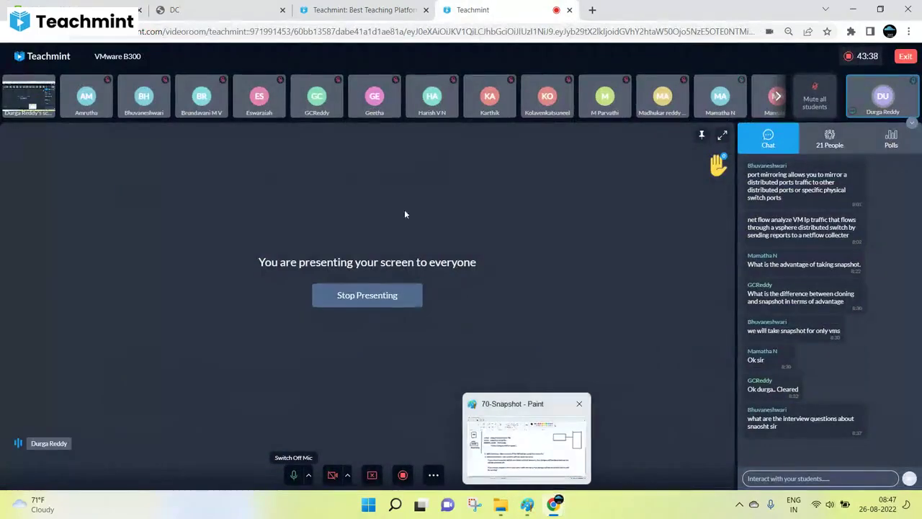
{"action": "left_click", "coordinate": [232, 5]}
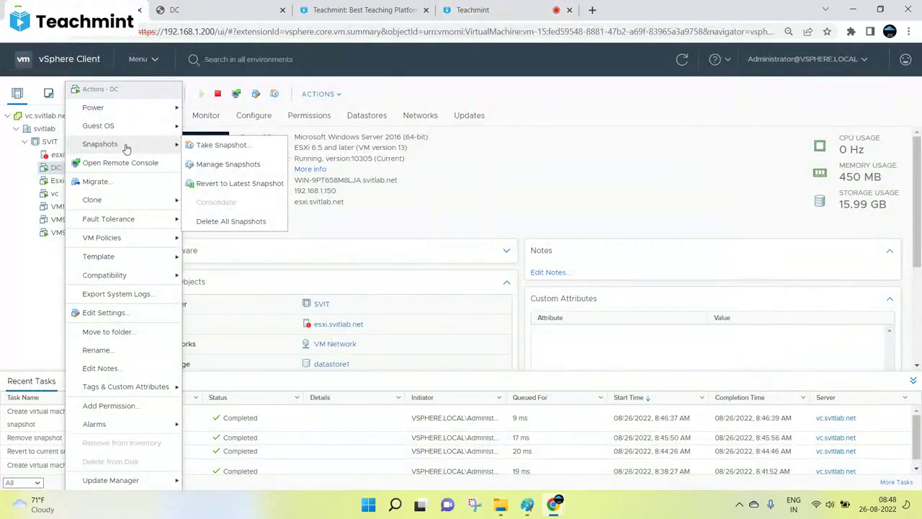
Revert DC to 'Before changes - womemory' and check it is the only snapshot listed.
{"action": "left_click", "coordinate": [228, 189]}
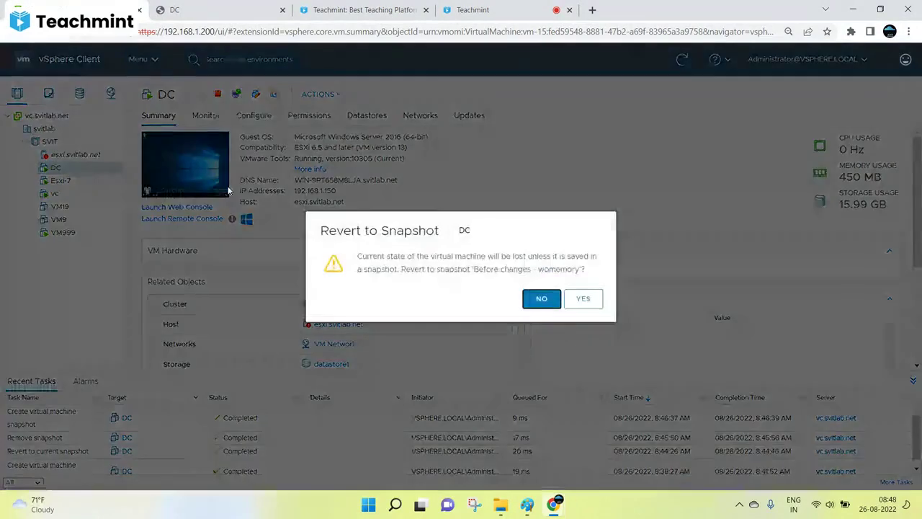
{"action": "left_click", "coordinate": [587, 300]}
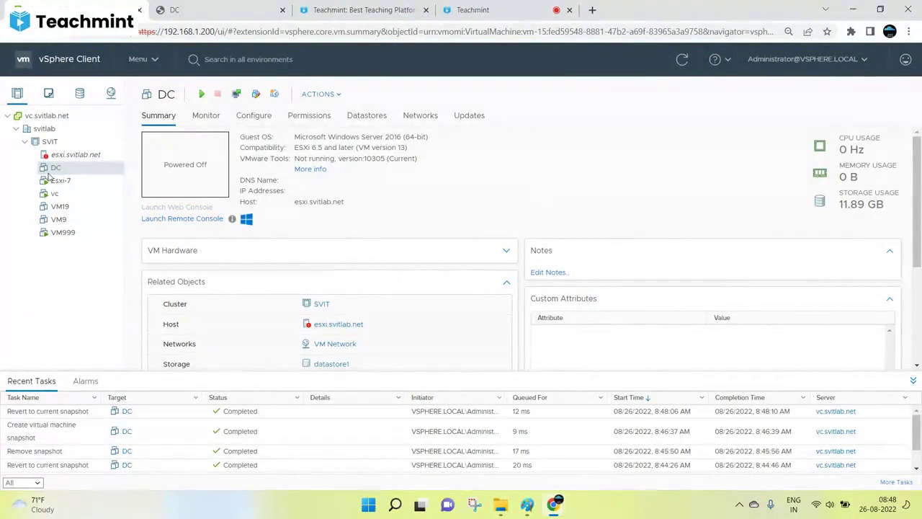
{"action": "right_click", "coordinate": [48, 173]}
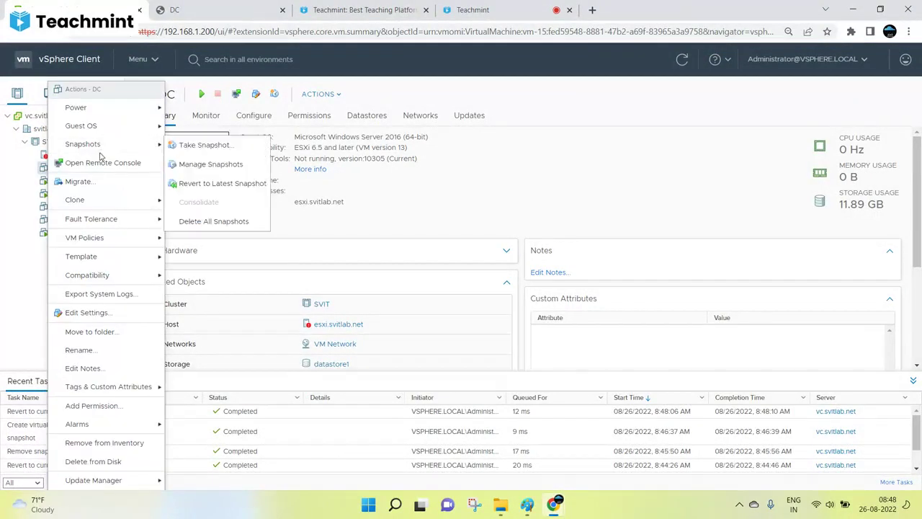
{"action": "left_click", "coordinate": [205, 169]}
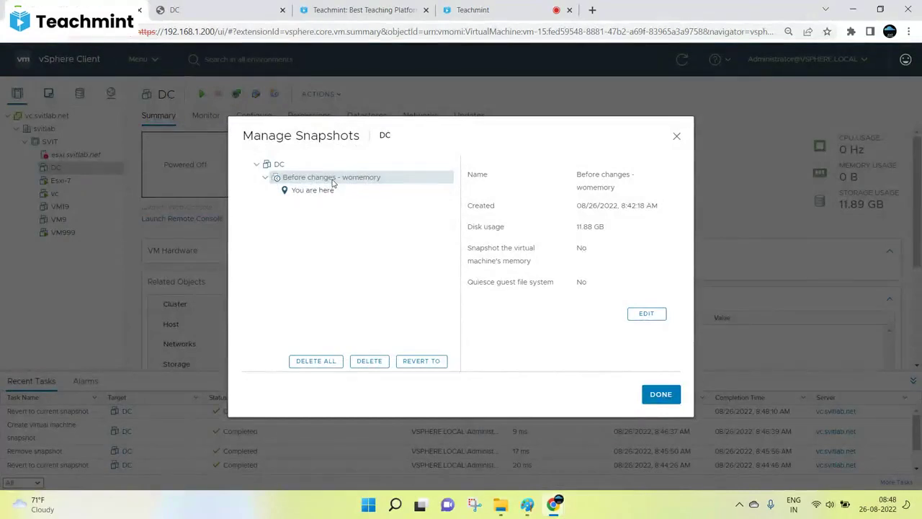
{"action": "left_click", "coordinate": [675, 138]}
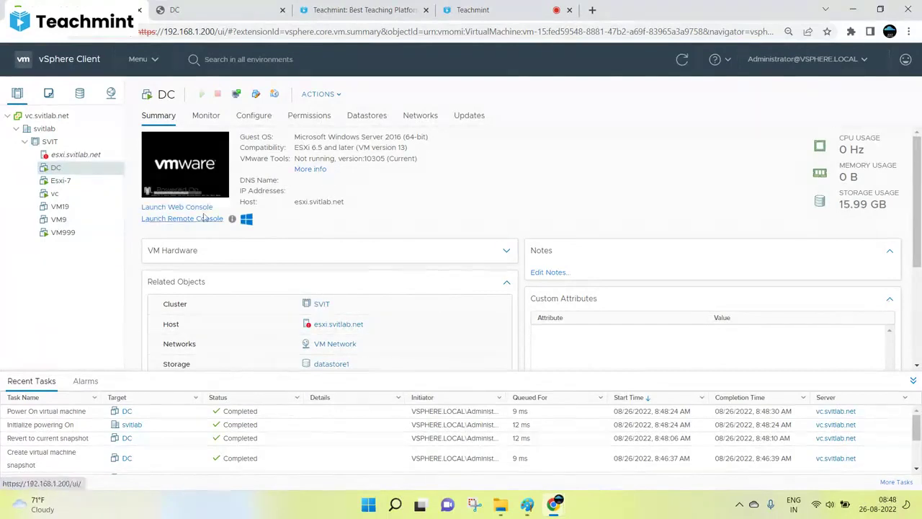
Launch DC's web console, closing the duplicate console tab, and let Windows boot.
{"action": "left_click", "coordinate": [176, 207]}
{"action": "left_click", "coordinate": [582, 317]}
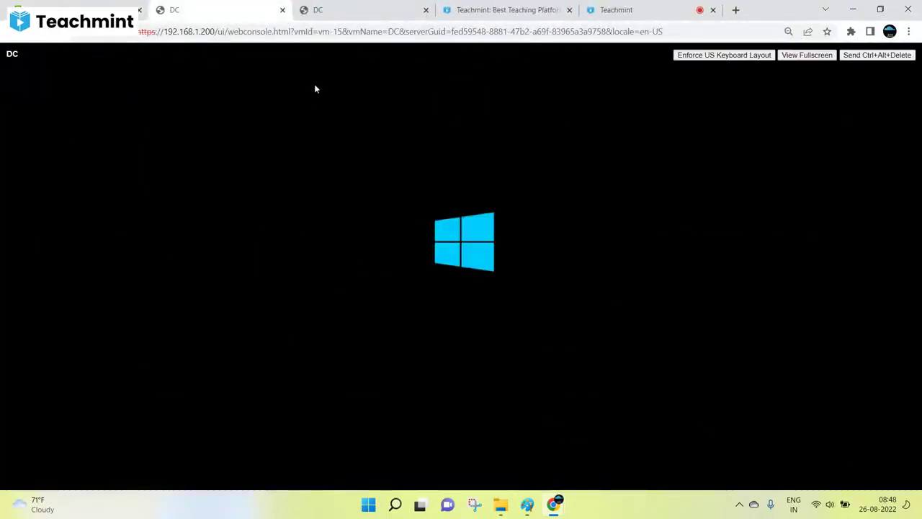
{"action": "left_click", "coordinate": [425, 9]}
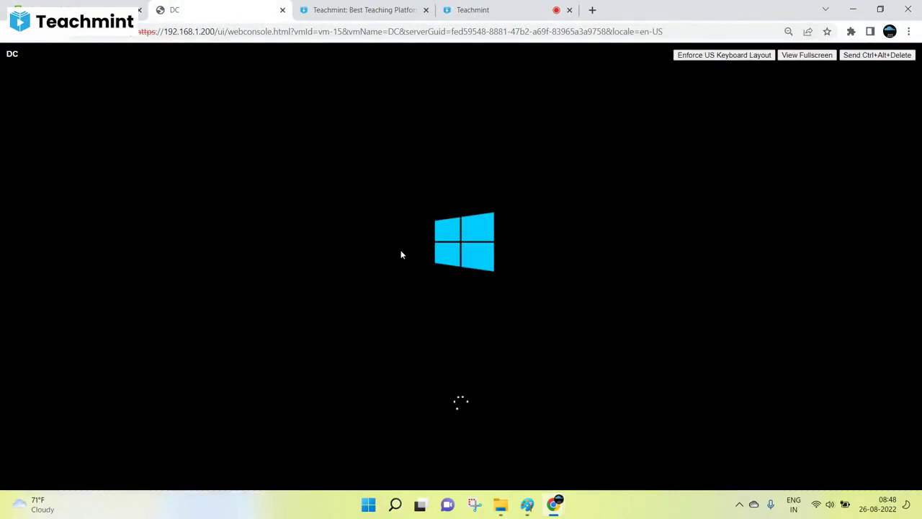
{"action": "left_click", "coordinate": [474, 7]}
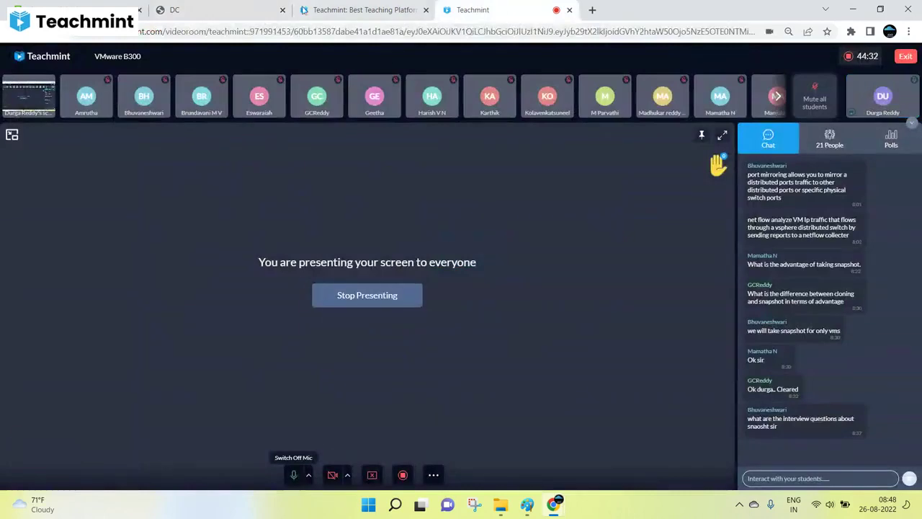
{"action": "left_click", "coordinate": [233, 9]}
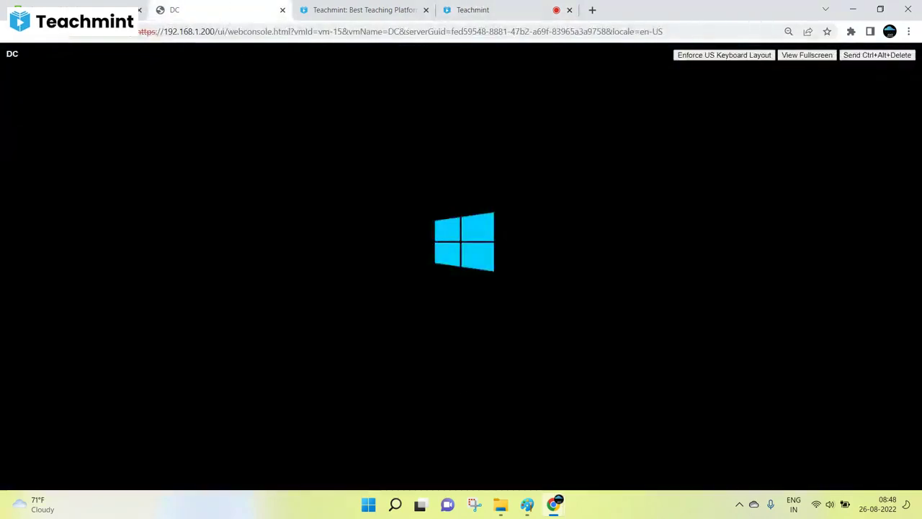
{"action": "left_click", "coordinate": [80, 9]}
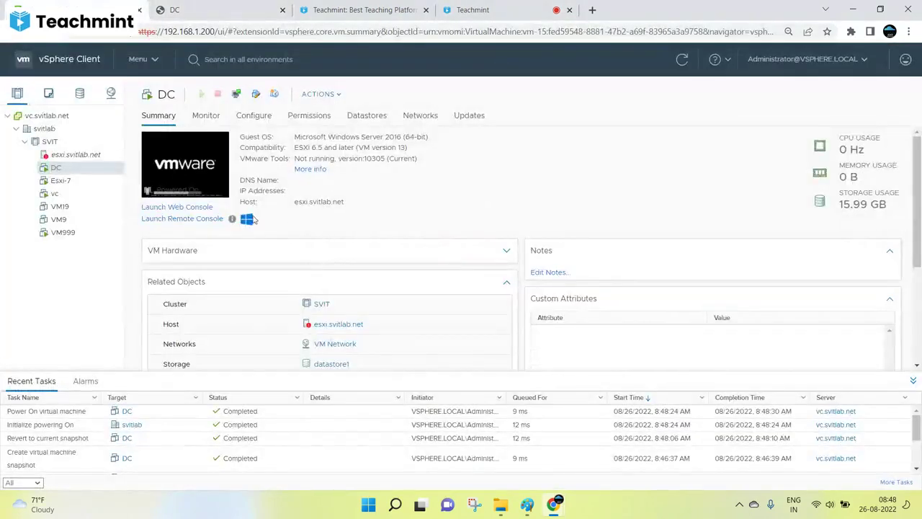
Review the Paint snapshot notes while DC boots.
{"action": "left_click", "coordinate": [527, 504]}
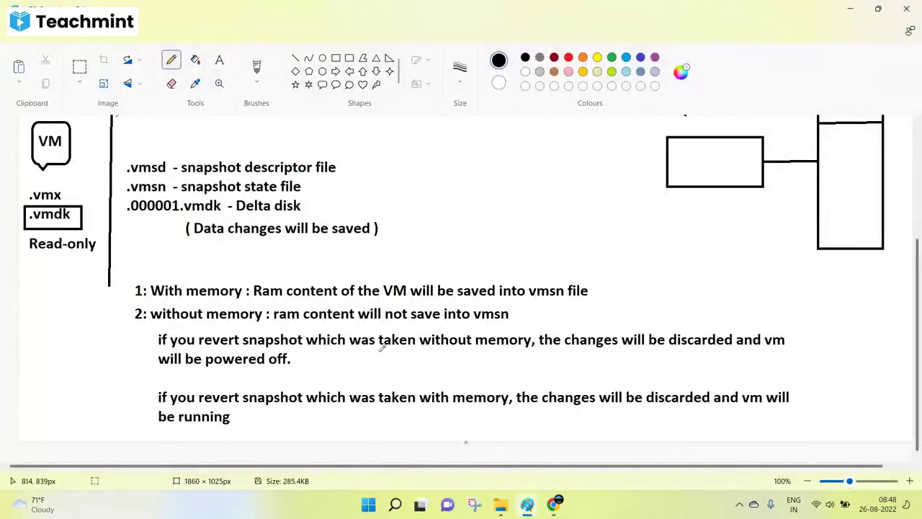
{"action": "scroll", "coordinate": [448, 324], "scroll_direction": "up", "scroll_amount": 3}
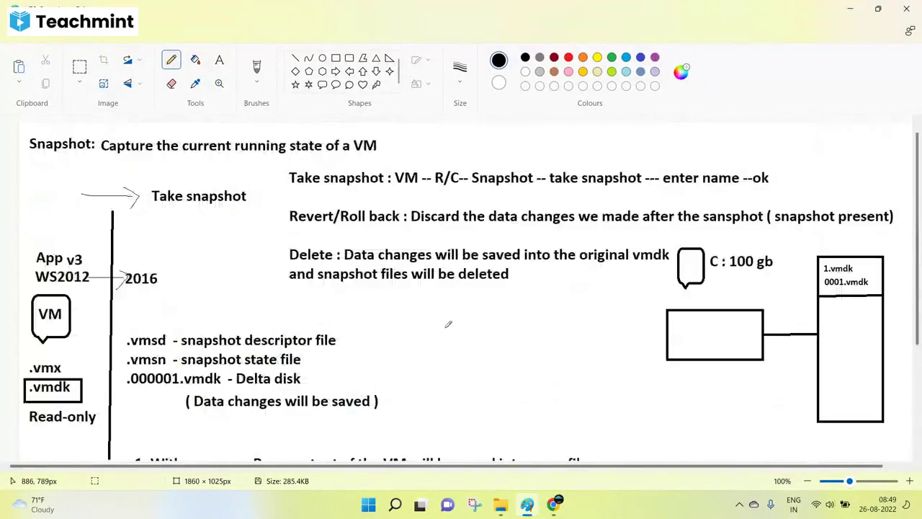
{"action": "scroll", "coordinate": [448, 324], "scroll_direction": "down", "scroll_amount": 3}
{"action": "mouse_move", "coordinate": [553, 504]}
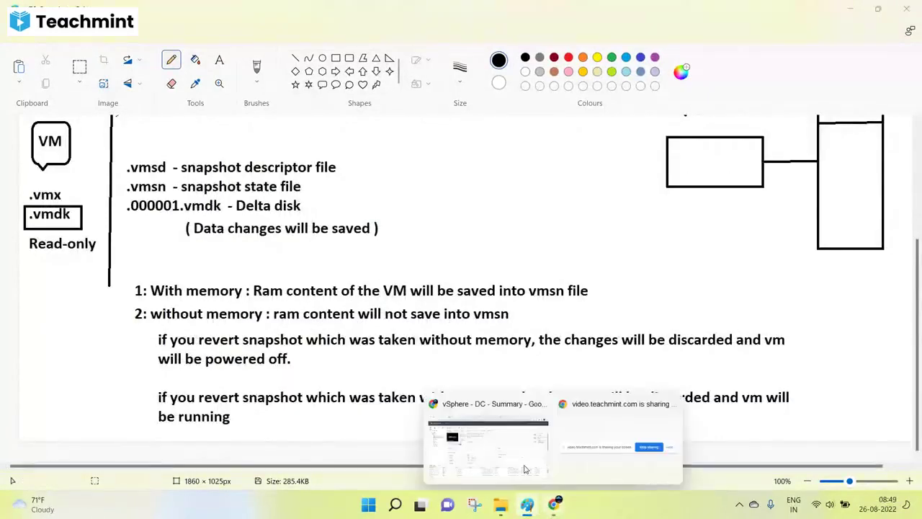
{"action": "left_click", "coordinate": [503, 441]}
{"action": "left_click", "coordinate": [504, 10]}
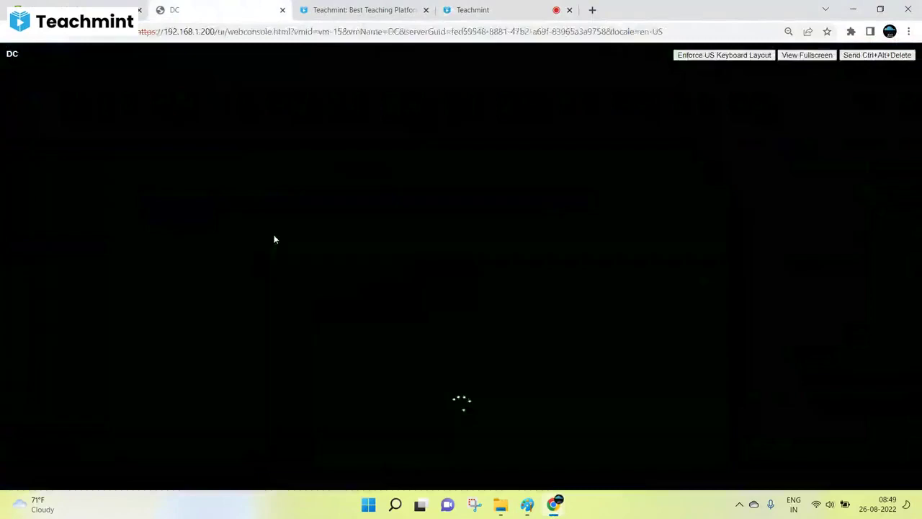
{"action": "left_click", "coordinate": [188, 10]}
{"action": "left_click", "coordinate": [528, 9]}
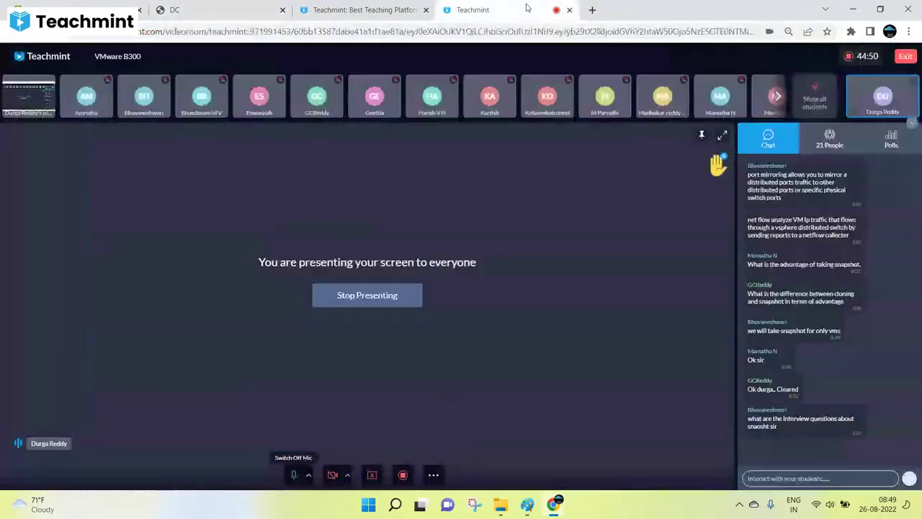
Underline the Revert/Roll back definition in the Paint notes, undo it, and return to DC's console.
{"action": "left_click", "coordinate": [526, 504]}
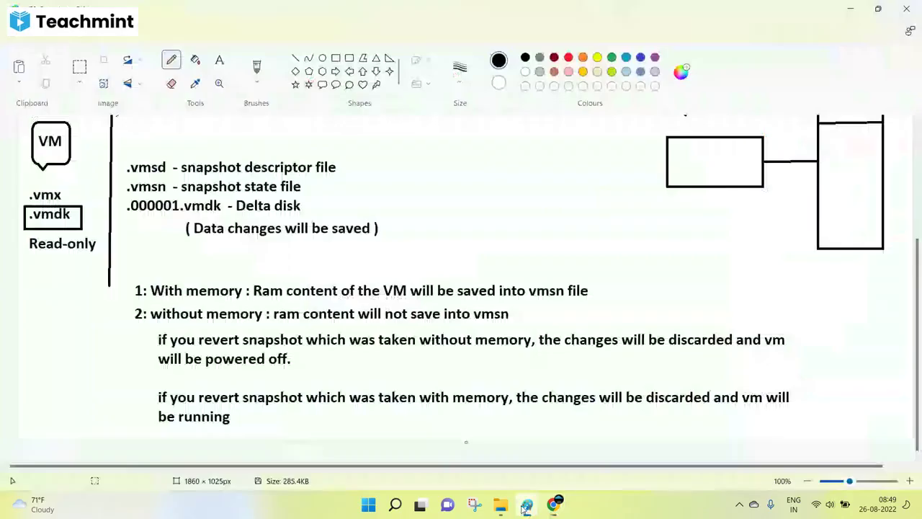
{"action": "scroll", "coordinate": [260, 273], "scroll_direction": "up", "scroll_amount": 2}
{"action": "scroll", "coordinate": [260, 272], "scroll_direction": "up", "scroll_amount": 3}
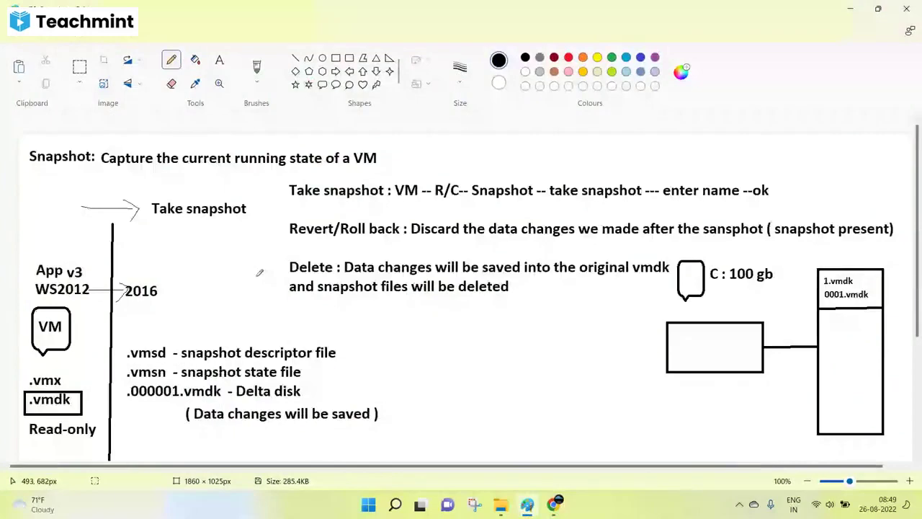
{"action": "left_click_drag", "start_coordinate": [289, 235], "coordinate": [574, 234]}
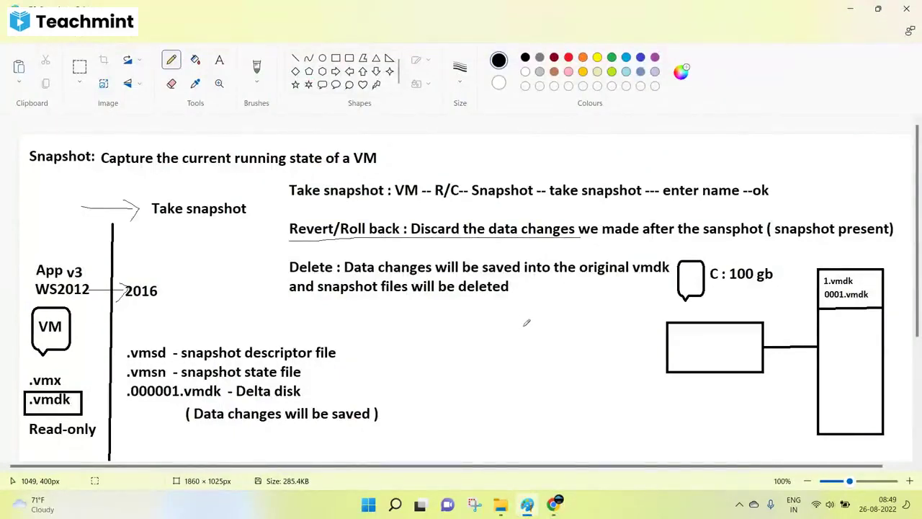
{"action": "scroll", "coordinate": [527, 324], "scroll_direction": "down", "scroll_amount": 5}
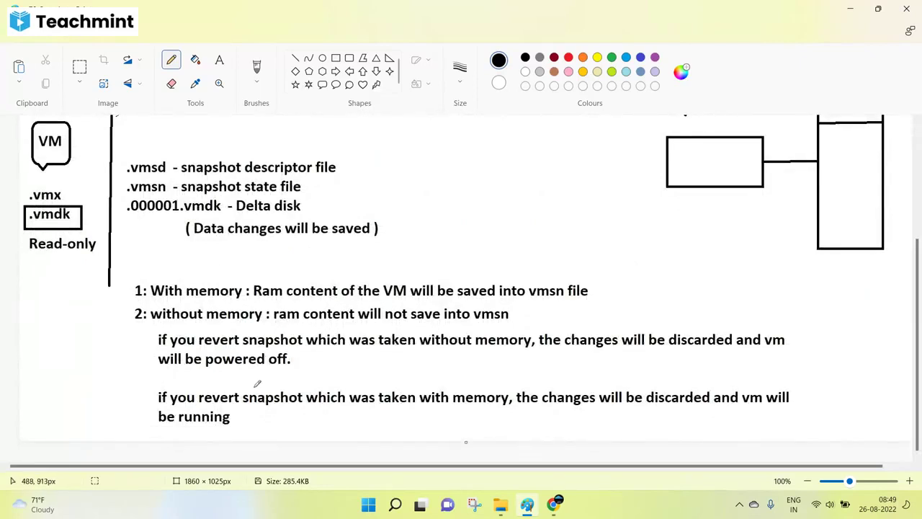
{"action": "scroll", "coordinate": [257, 384], "scroll_direction": "up", "scroll_amount": 5}
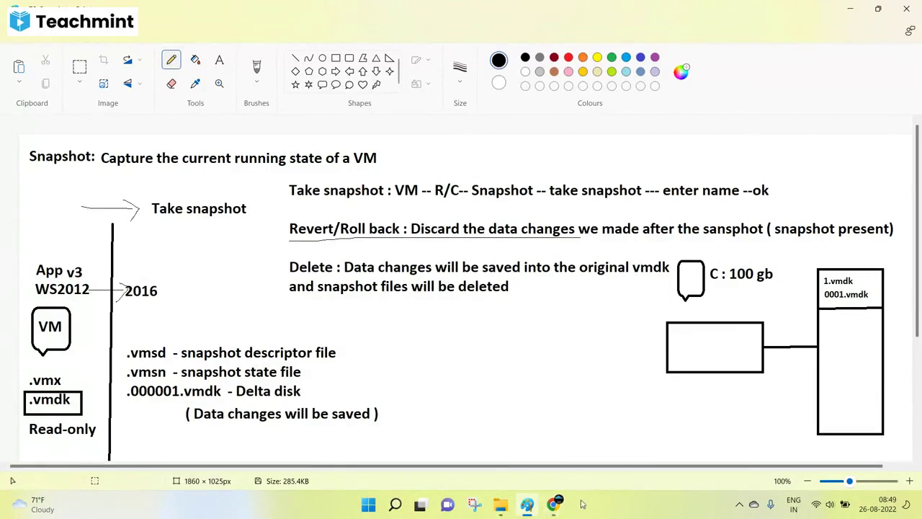
{"action": "key", "text": "ctrl+z"}
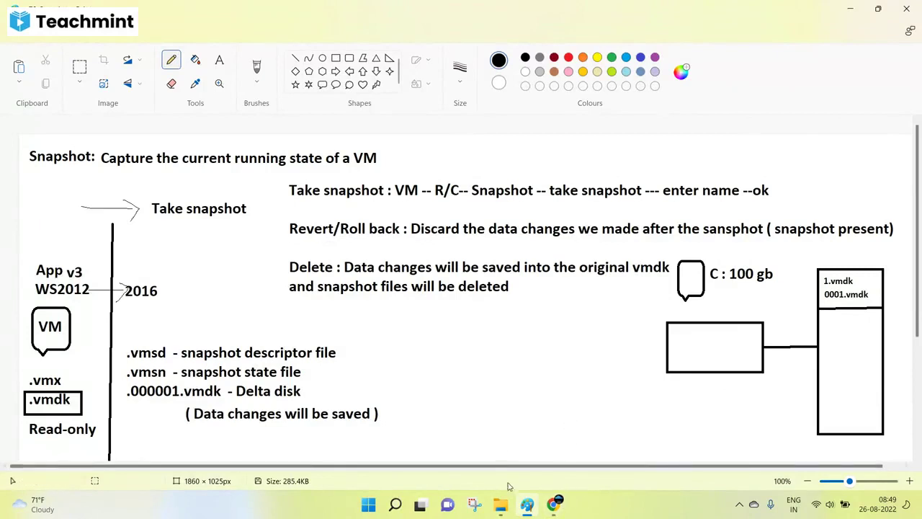
{"action": "mouse_move", "coordinate": [553, 504]}
{"action": "left_click", "coordinate": [502, 471]}
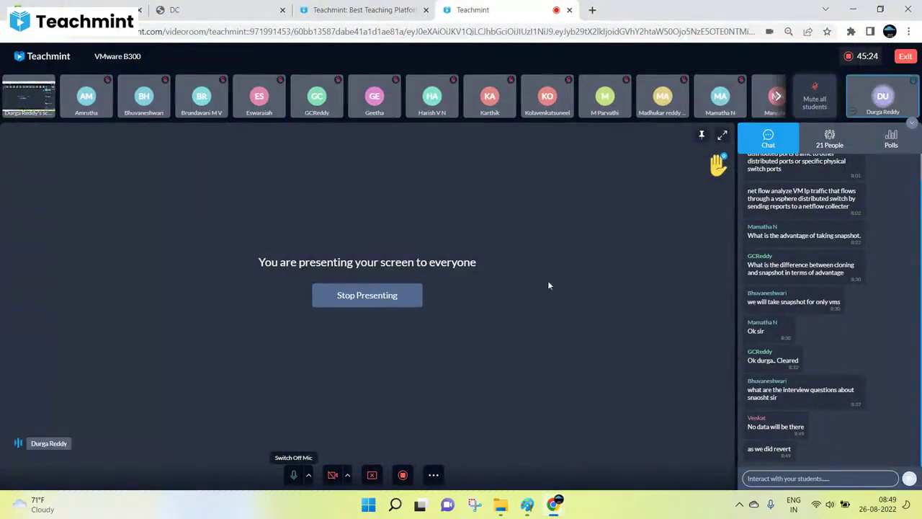
{"action": "left_click", "coordinate": [356, 10]}
{"action": "left_click", "coordinate": [207, 7]}
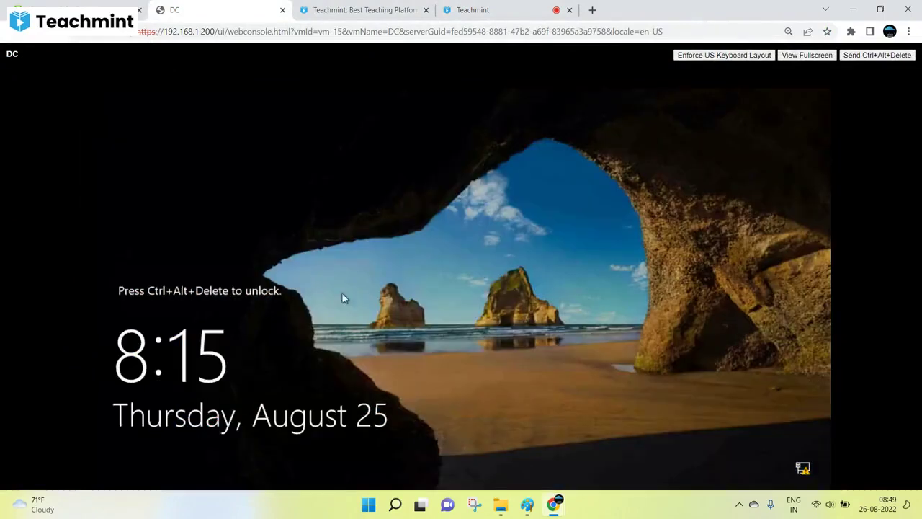
Sign into the DC VM as administrator, entering the account password.
{"action": "left_click", "coordinate": [849, 58]}
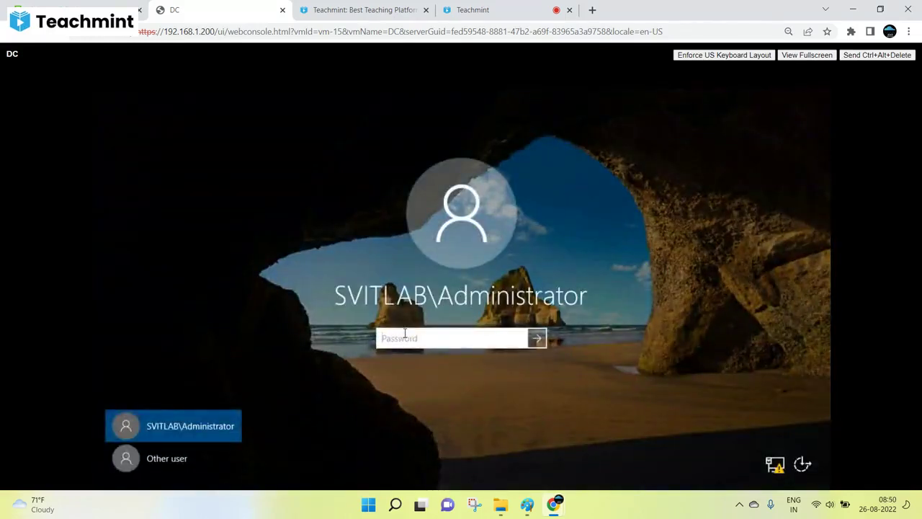
{"action": "type", "text": "••"}
{"action": "key", "text": "BackSpace"}
{"action": "key", "text": "BackSpace"}
{"action": "key", "text": "BackSpace"}
{"action": "key", "text": "BackSpace"}
{"action": "key", "text": "BackSpace"}
{"action": "key", "text": "BackSpace"}
{"action": "key", "text": "BackSpace"}
{"action": "type", "text": "••••••••••"}
{"action": "key", "text": "Return"}
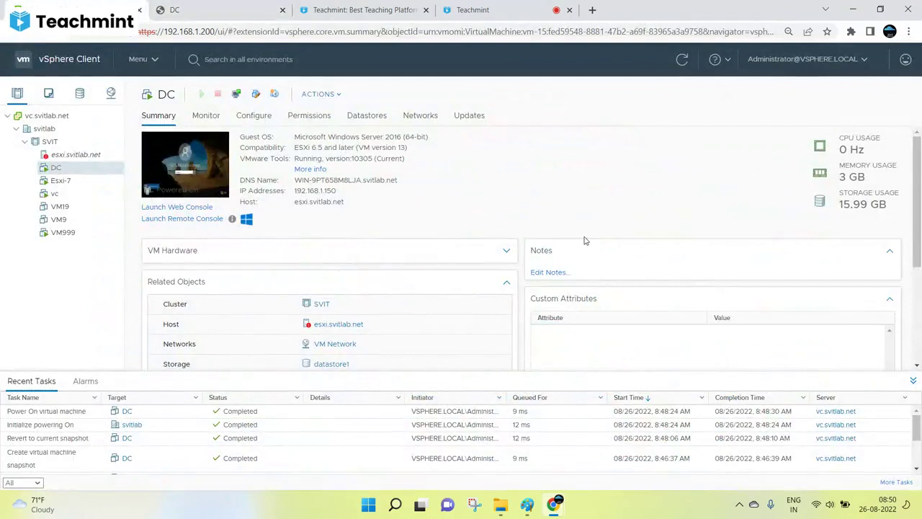
Delete DC's 'Before changes - womemory' snapshot and refresh the summary to confirm its removal.
{"action": "left_click", "coordinate": [528, 504]}
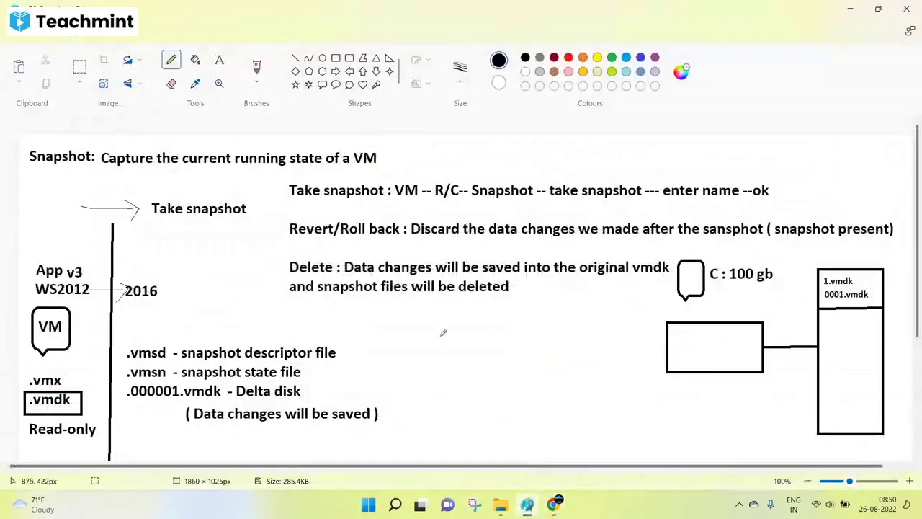
{"action": "scroll", "coordinate": [392, 243], "scroll_direction": "down", "scroll_amount": 3}
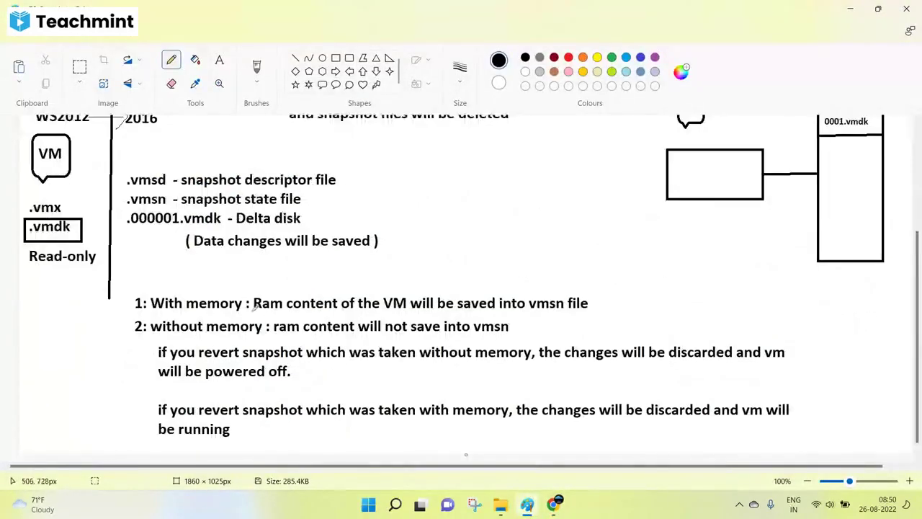
{"action": "left_click", "coordinate": [553, 504]}
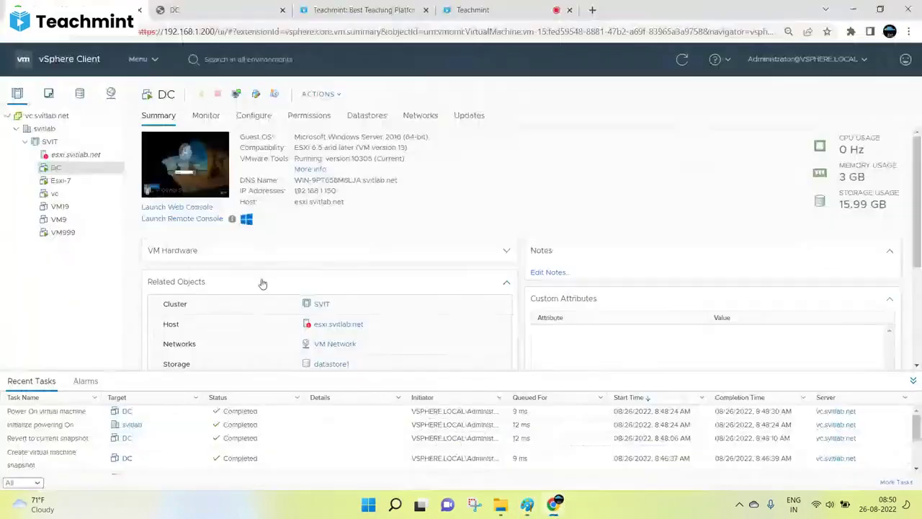
{"action": "right_click", "coordinate": [108, 173]}
{"action": "mouse_move", "coordinate": [160, 150]}
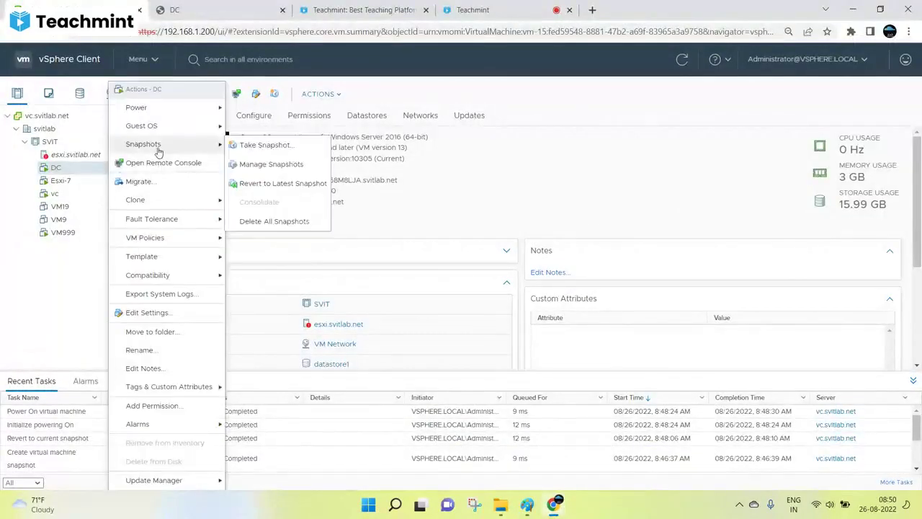
{"action": "left_click", "coordinate": [290, 166]}
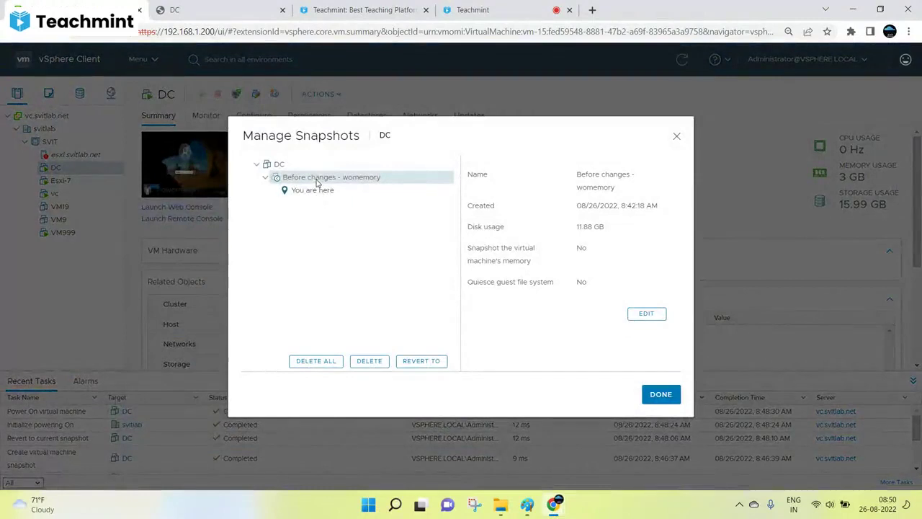
{"action": "left_click", "coordinate": [376, 362]}
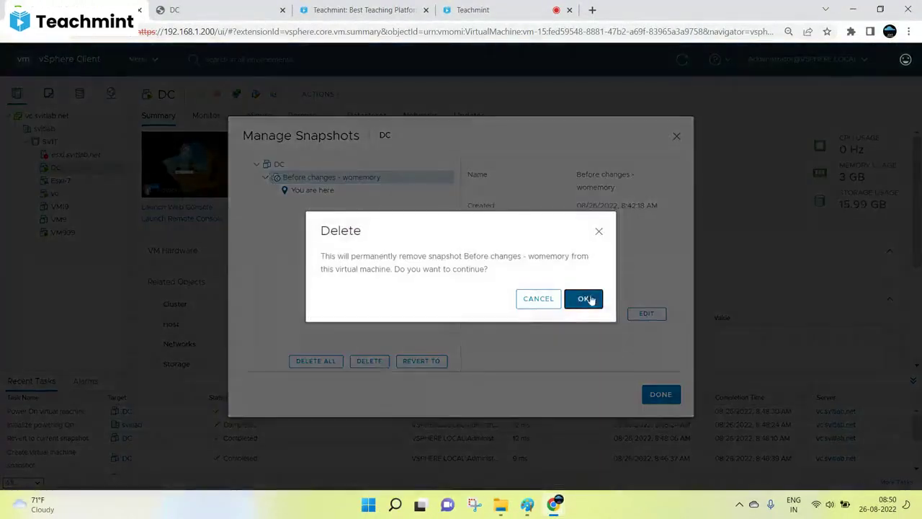
{"action": "left_click", "coordinate": [588, 300]}
{"action": "left_click", "coordinate": [648, 401]}
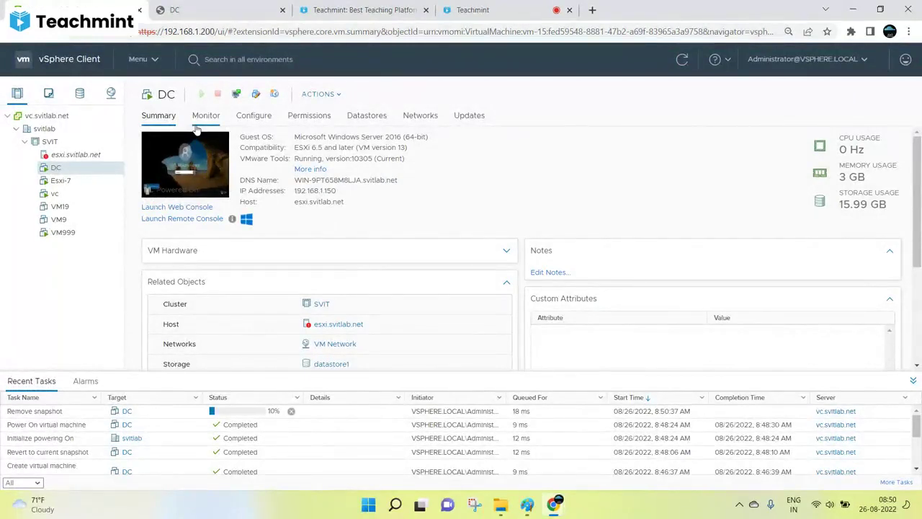
{"action": "left_click", "coordinate": [682, 60]}
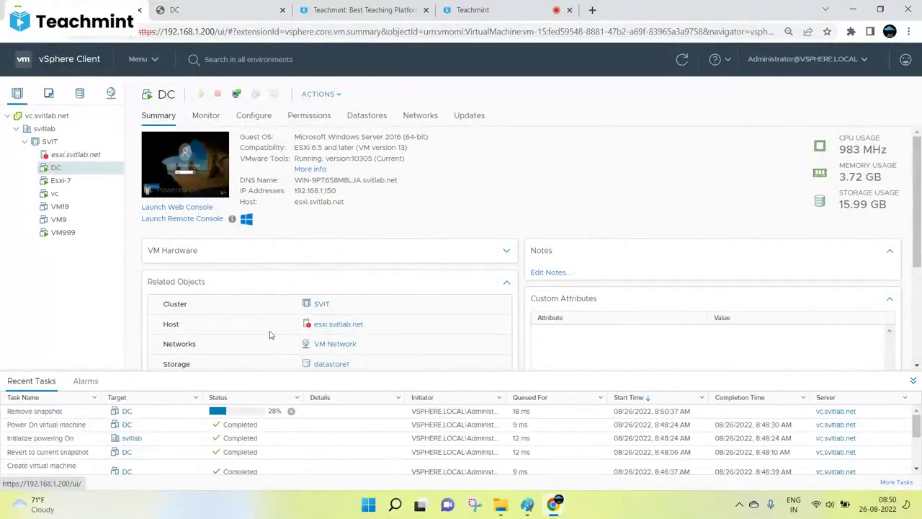
Check DC's snapshot manager to confirm it has no snapshots left.
{"action": "right_click", "coordinate": [81, 171]}
{"action": "mouse_move", "coordinate": [137, 144]}
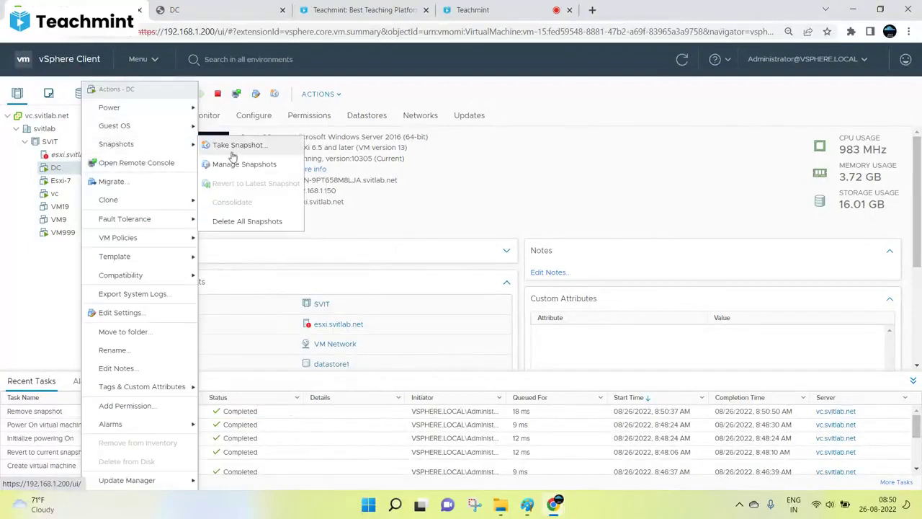
{"action": "left_click", "coordinate": [238, 160]}
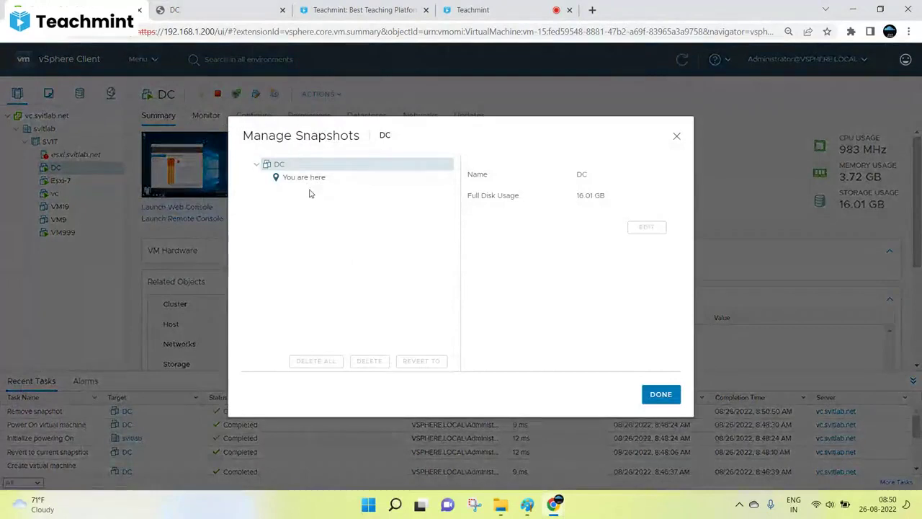
{"action": "left_click", "coordinate": [676, 136]}
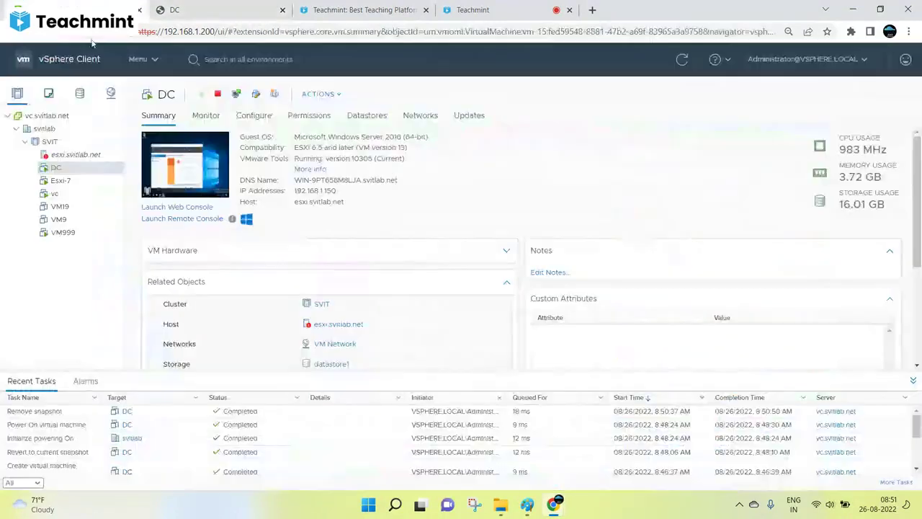
Take a new memoryless snapshot of DC under its default name.
{"action": "right_click", "coordinate": [69, 169]}
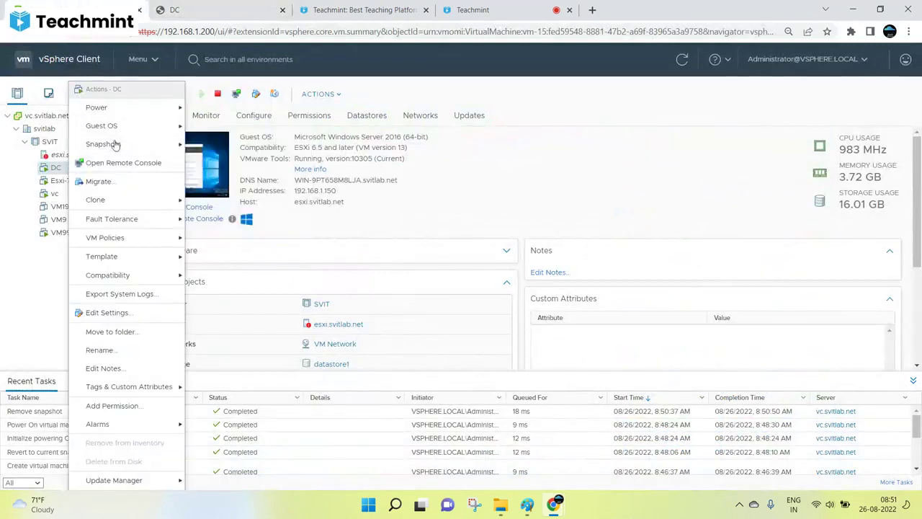
{"action": "mouse_move", "coordinate": [115, 144]}
{"action": "left_click", "coordinate": [198, 144]}
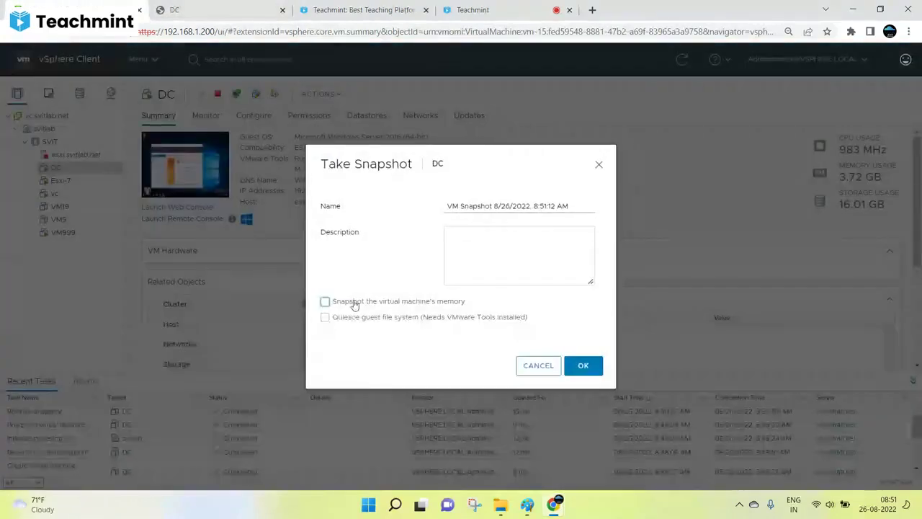
{"action": "left_click_drag", "start_coordinate": [560, 205], "coordinate": [330, 221]}
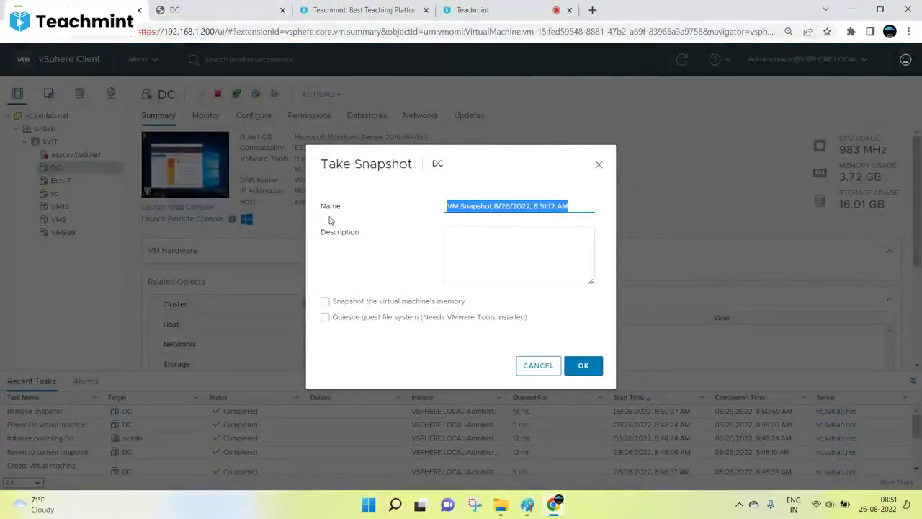
{"action": "left_click", "coordinate": [582, 365]}
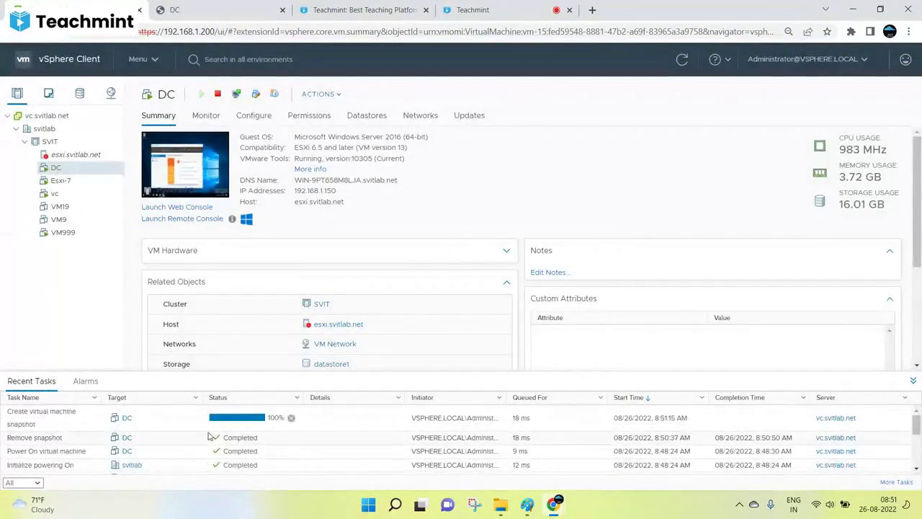
{"action": "left_click", "coordinate": [221, 5]}
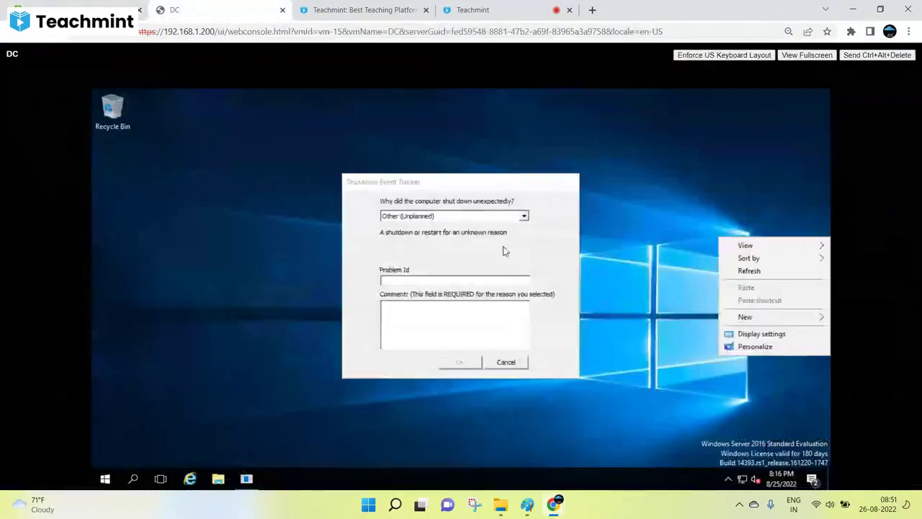
Dismiss the shutdown prompt and create a desktop folder named 'Test'.
{"action": "left_click", "coordinate": [508, 364]}
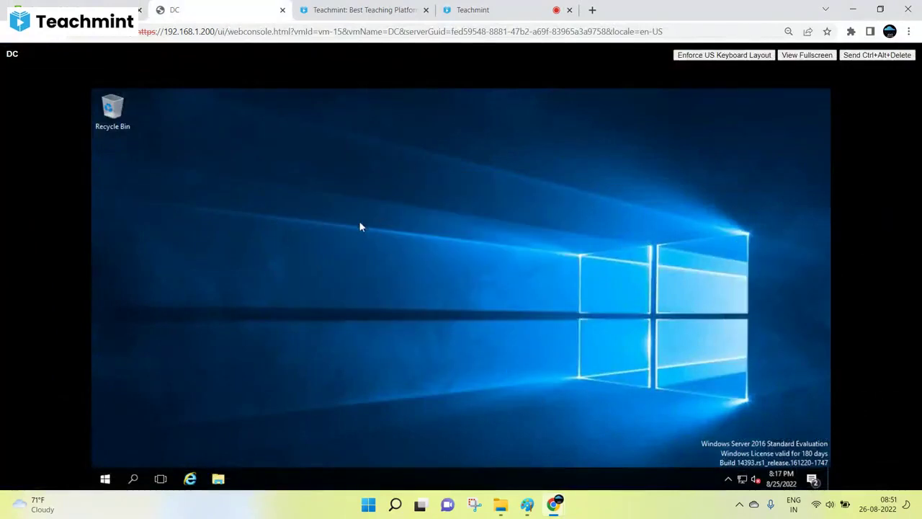
{"action": "right_click", "coordinate": [322, 201]}
{"action": "mouse_move", "coordinate": [355, 287]}
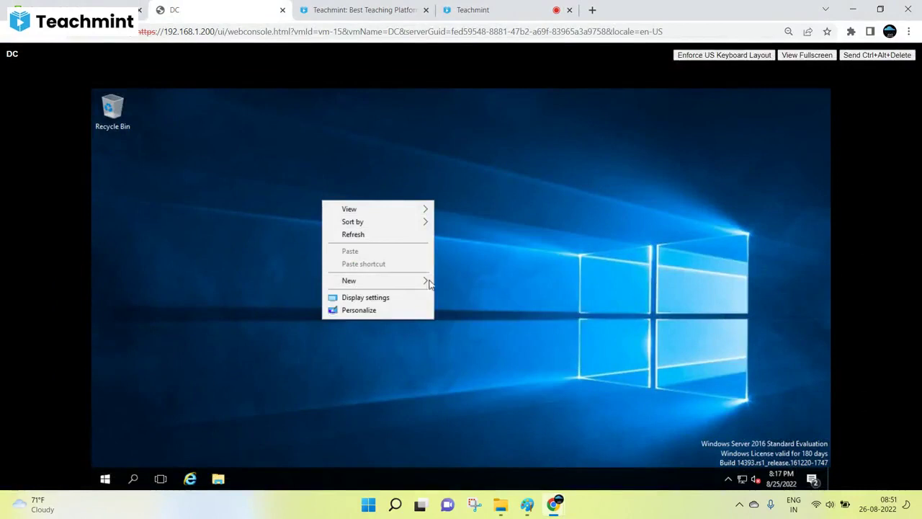
{"action": "left_click", "coordinate": [461, 282]}
{"action": "type", "text": "Test"}
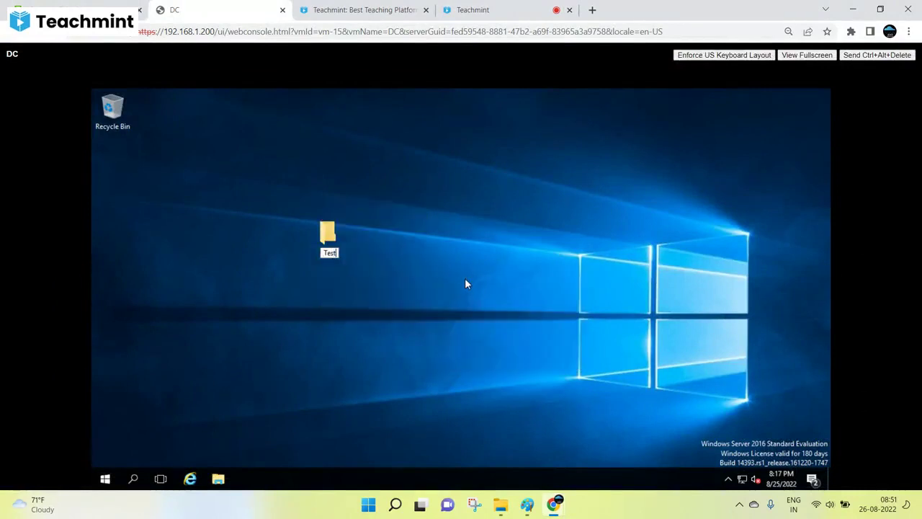
{"action": "key", "text": "Return"}
{"action": "left_click", "coordinate": [379, 268]}
{"action": "double_click", "coordinate": [328, 233]}
Create a text document 'Test' inside the folder containing 'Delete' and save it.
{"action": "right_click", "coordinate": [402, 237]}
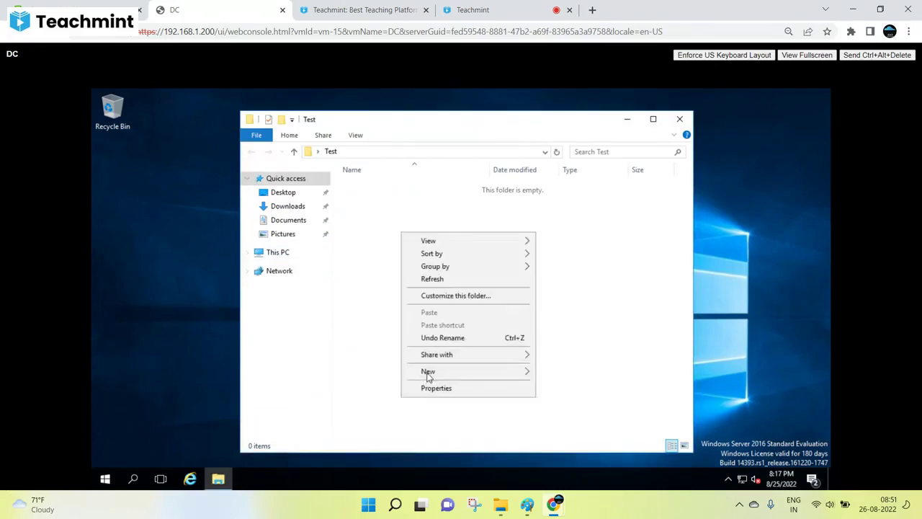
{"action": "mouse_move", "coordinate": [427, 373]}
{"action": "left_click", "coordinate": [557, 442]}
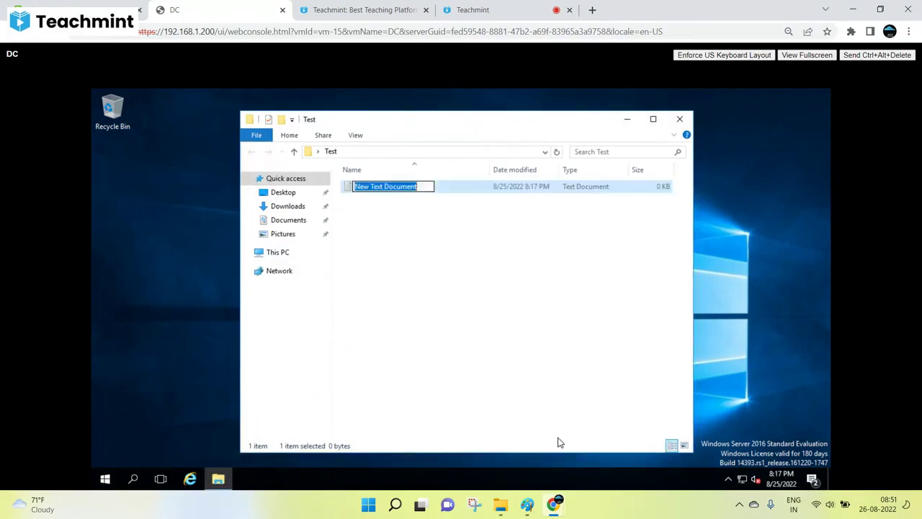
{"action": "type", "text": "Test"}
{"action": "key", "text": "Return"}
{"action": "key", "text": "Return"}
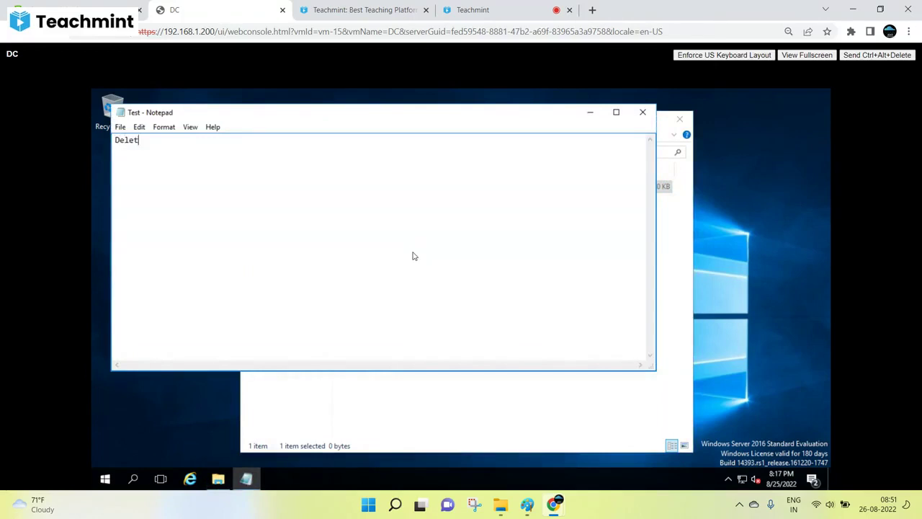
{"action": "left_click", "coordinate": [119, 127]}
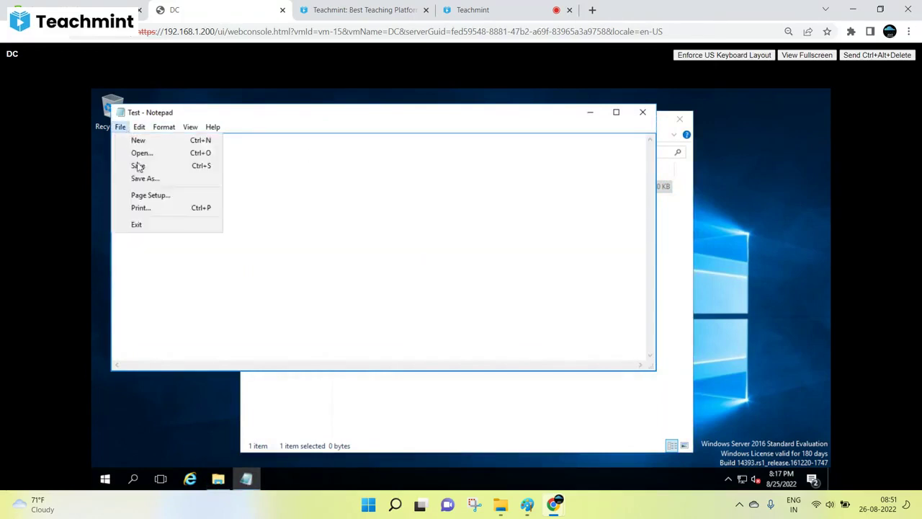
{"action": "left_click", "coordinate": [139, 166]}
{"action": "left_click", "coordinate": [643, 112]}
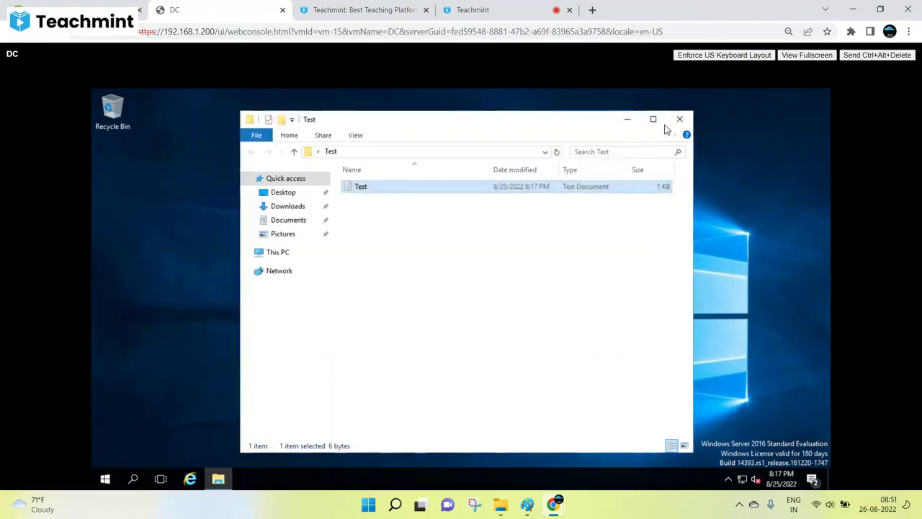
{"action": "left_click", "coordinate": [679, 119]}
Refresh the desktop and verify the Test file's contents, then return to DC's summary.
{"action": "right_click", "coordinate": [381, 193]}
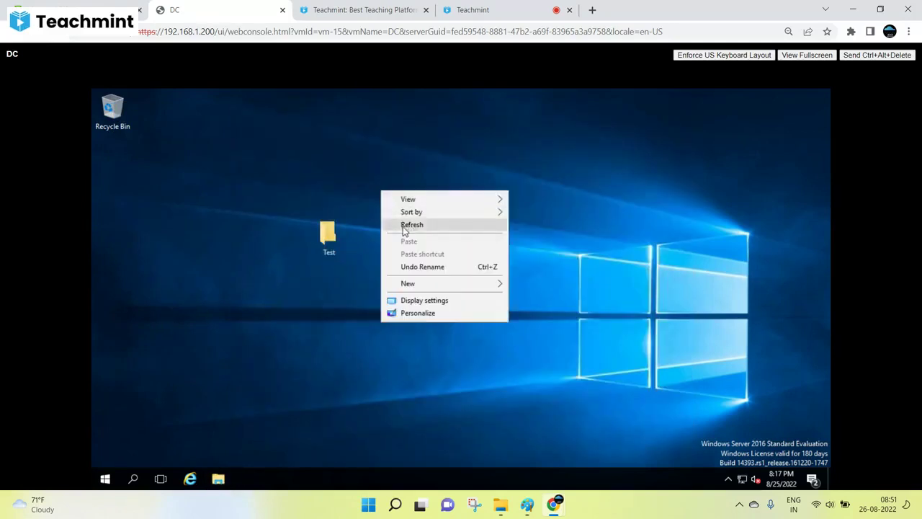
{"action": "left_click", "coordinate": [407, 224]}
{"action": "key", "text": "Return"}
{"action": "double_click", "coordinate": [359, 189]}
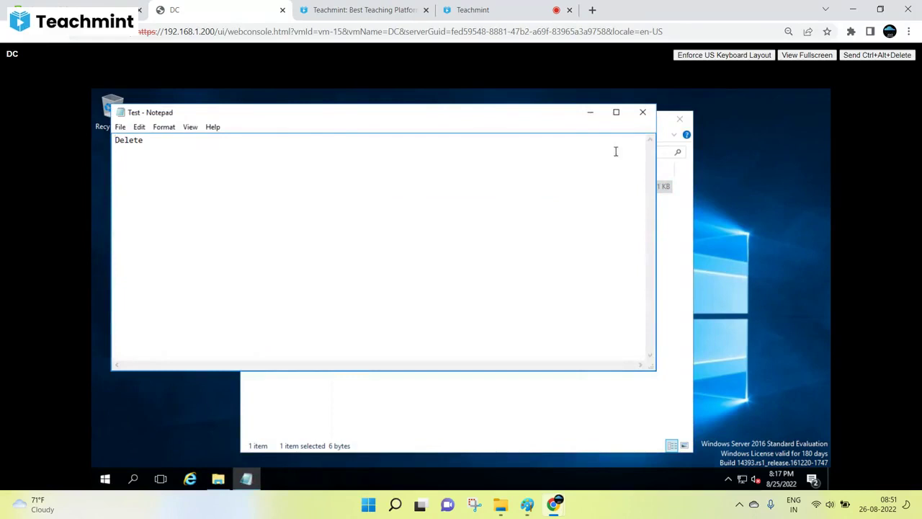
{"action": "left_click", "coordinate": [643, 113]}
{"action": "left_click", "coordinate": [679, 118]}
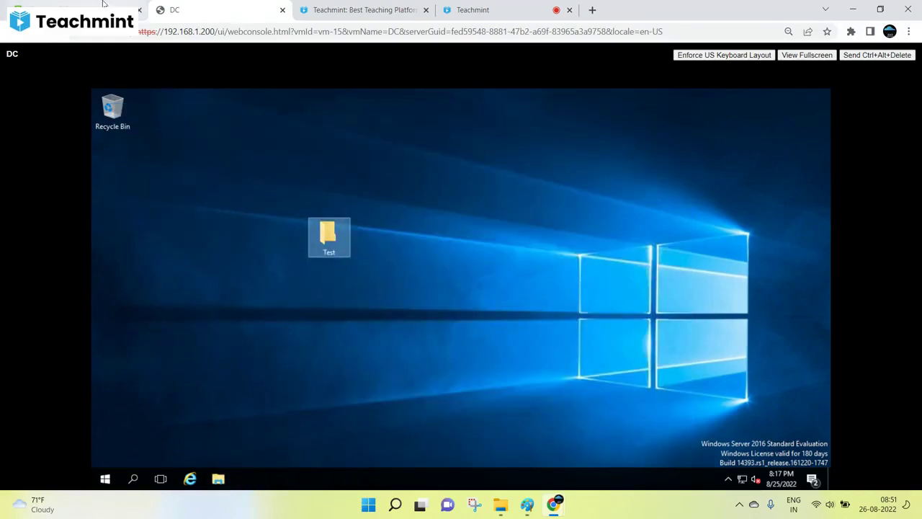
{"action": "left_click", "coordinate": [12, 31]}
Delete all of DC's snapshots from the snapshot manager.
{"action": "right_click", "coordinate": [75, 168]}
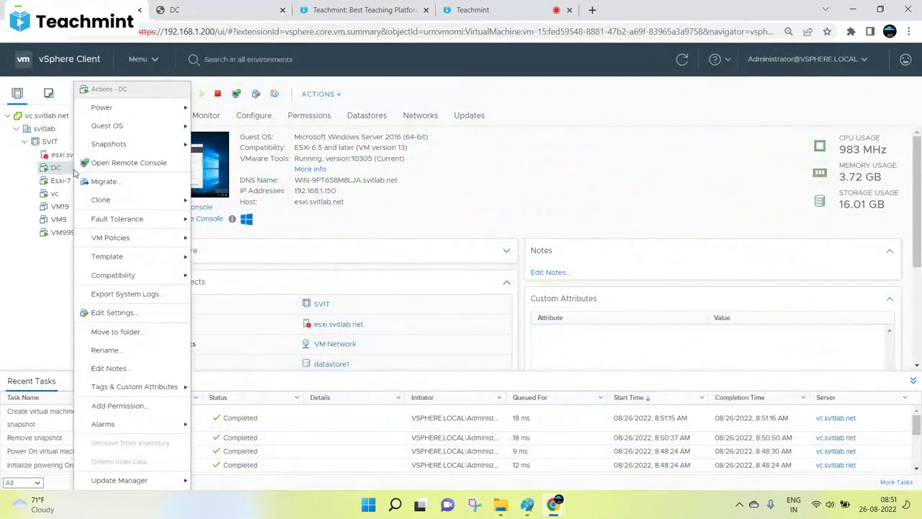
{"action": "mouse_move", "coordinate": [103, 149]}
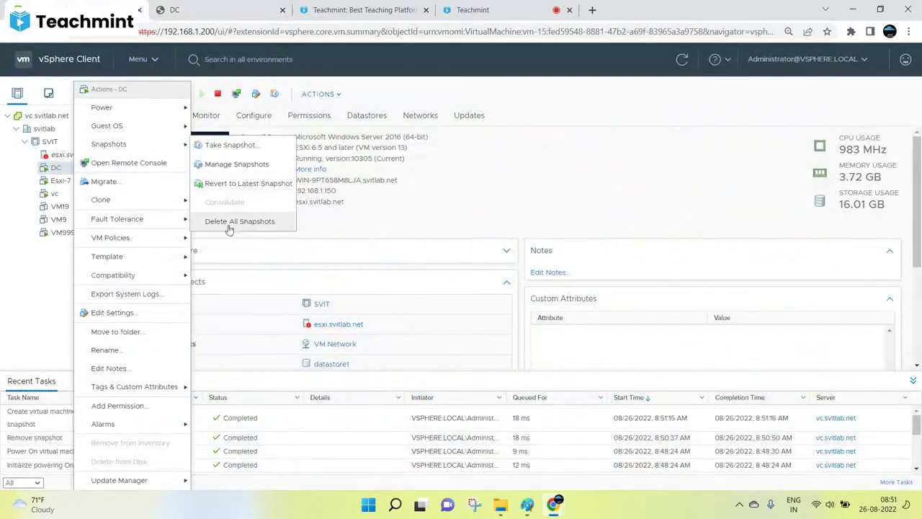
{"action": "left_click", "coordinate": [215, 166]}
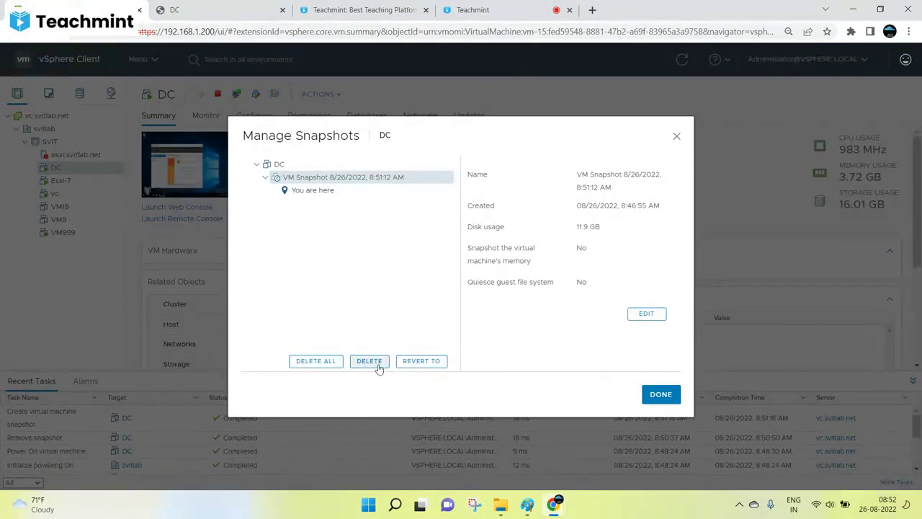
{"action": "left_click", "coordinate": [327, 367]}
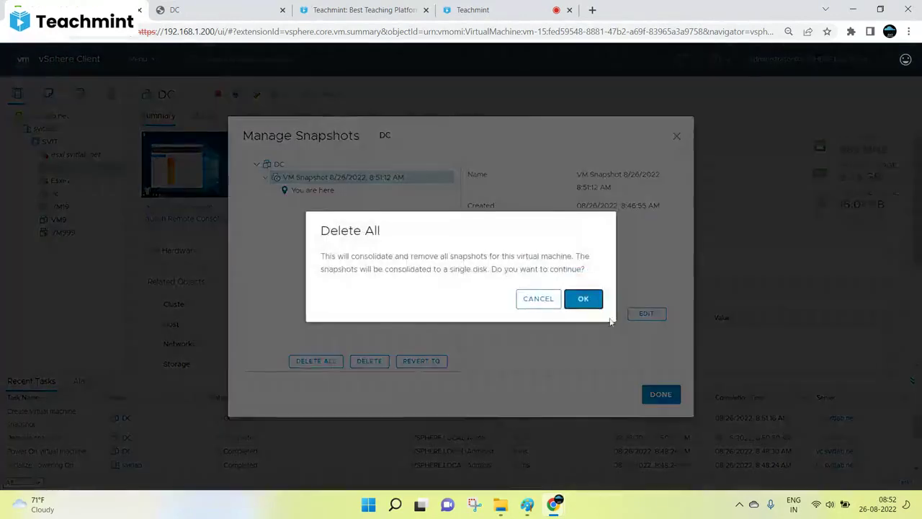
{"action": "left_click", "coordinate": [584, 298]}
{"action": "left_click", "coordinate": [660, 395]}
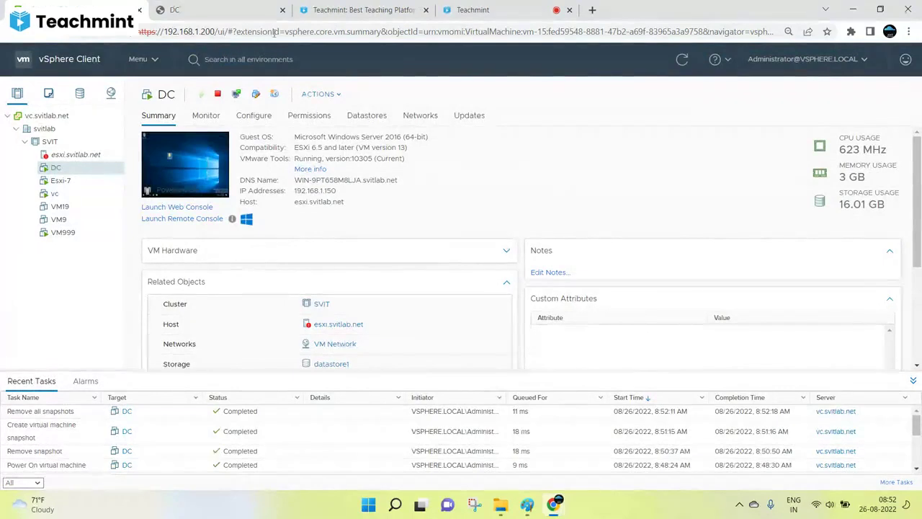
Refresh DC's console desktop to verify the Test folder still exists.
{"action": "left_click", "coordinate": [243, 9]}
{"action": "right_click", "coordinate": [467, 202]}
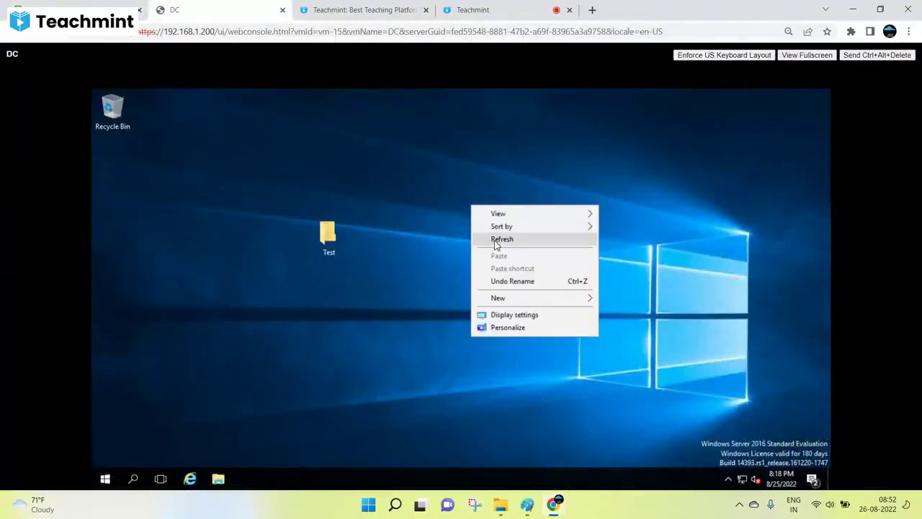
{"action": "left_click", "coordinate": [504, 238]}
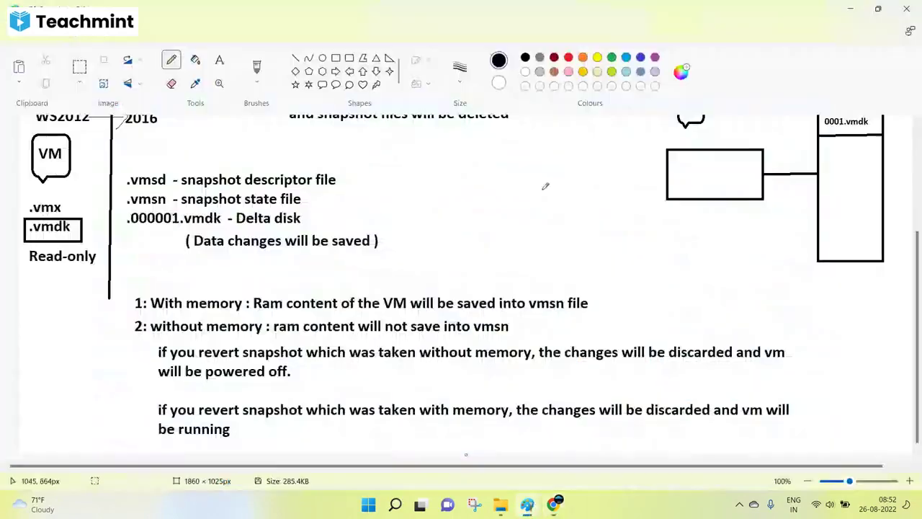
{"action": "left_click", "coordinate": [530, 504]}
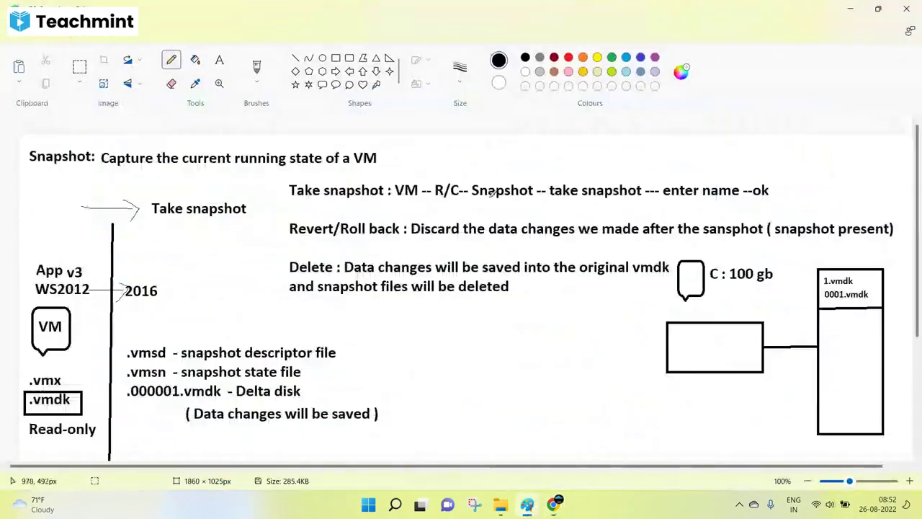
{"action": "scroll", "coordinate": [546, 185], "scroll_direction": "up", "scroll_amount": 3}
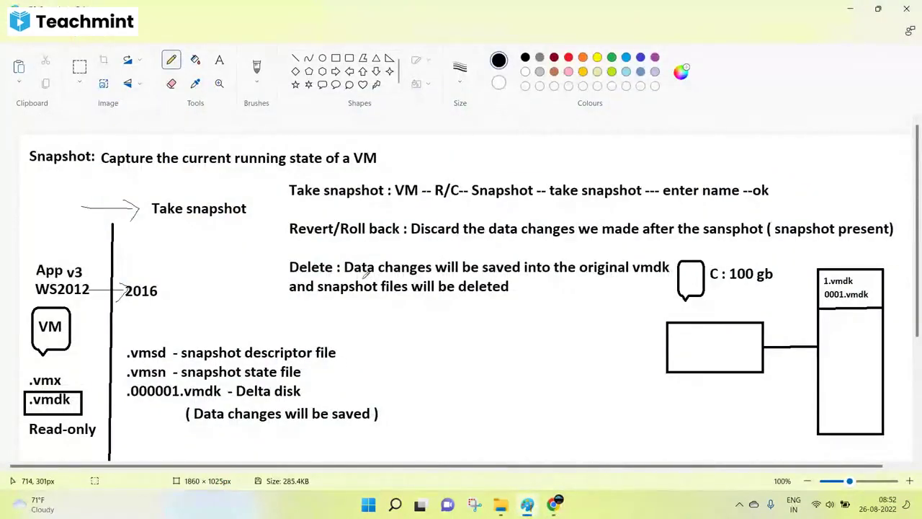
{"action": "left_click", "coordinate": [552, 504]}
Confirm in the snapshot manager that DC has no snapshots remaining.
{"action": "left_click", "coordinate": [79, 10]}
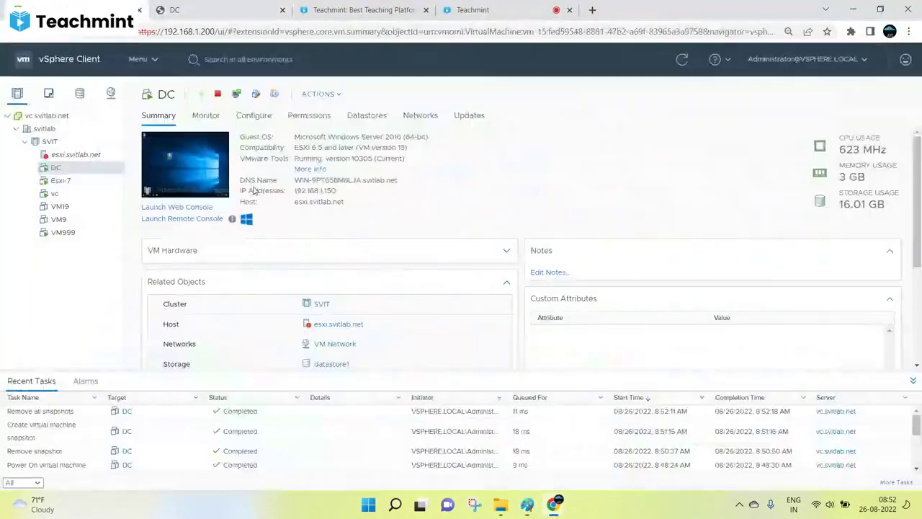
{"action": "right_click", "coordinate": [70, 168]}
{"action": "mouse_move", "coordinate": [126, 145]}
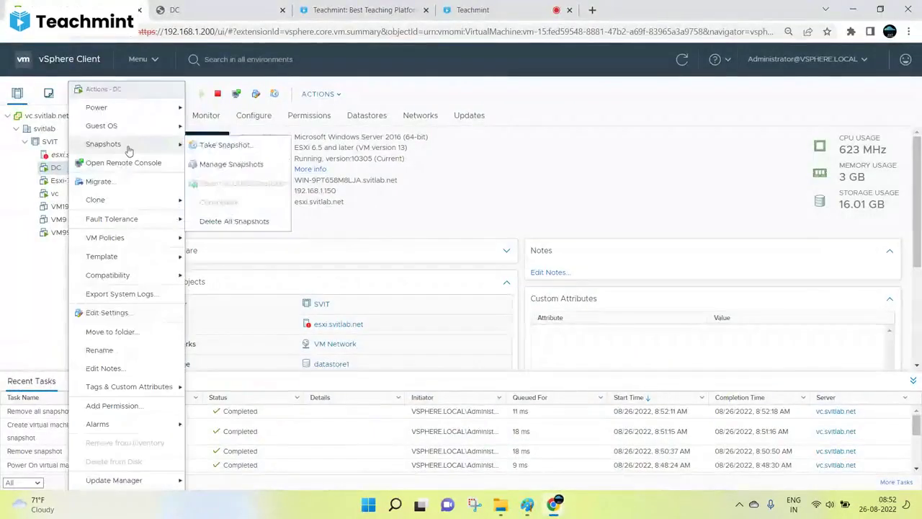
{"action": "left_click", "coordinate": [223, 164]}
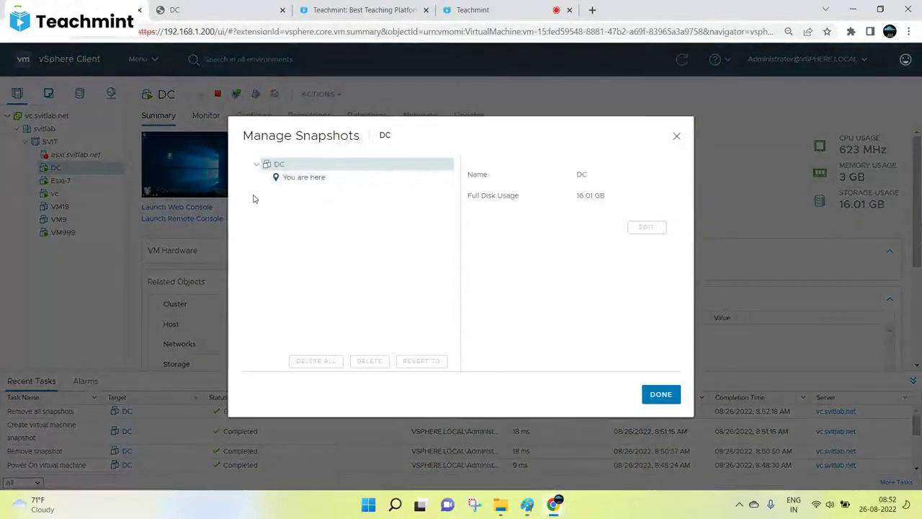
{"action": "left_click", "coordinate": [676, 137]}
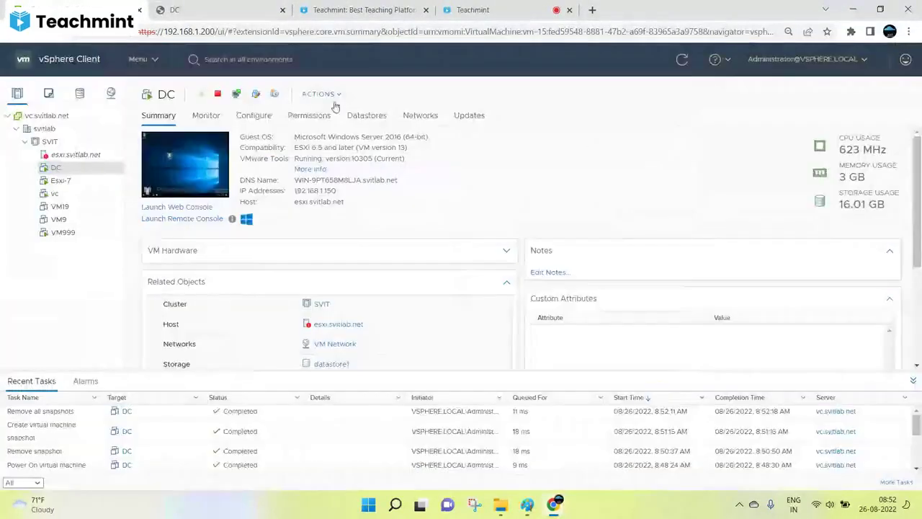
Move the Test folder beneath Recycle Bin on DC's desktop and refresh it.
{"action": "key", "text": "ctrl+Tab"}
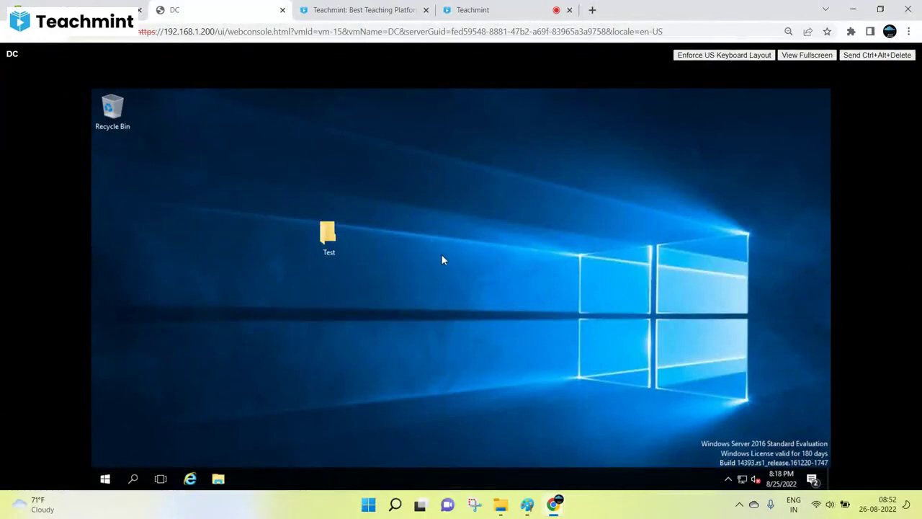
{"action": "left_click_drag", "start_coordinate": [328, 237], "coordinate": [116, 164]}
{"action": "right_click", "coordinate": [211, 135]}
{"action": "left_click", "coordinate": [234, 169]}
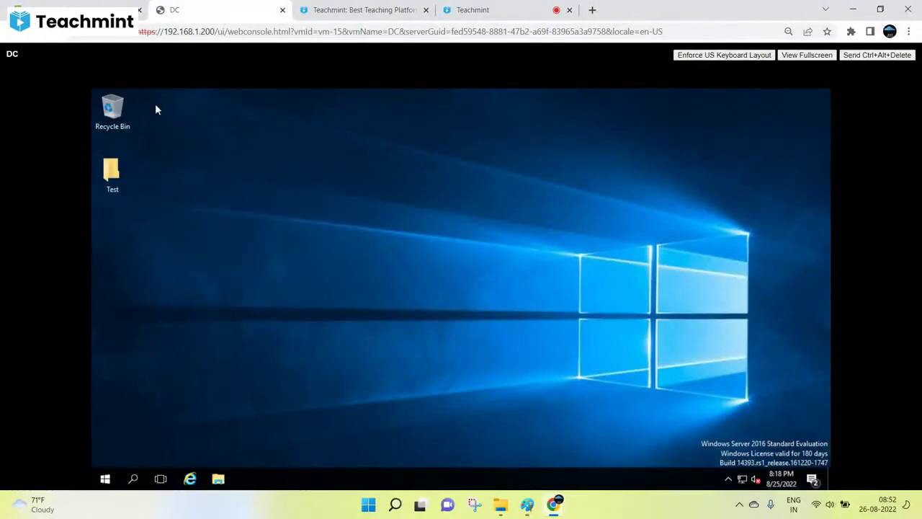
{"action": "key", "text": "ctrl+shift+Tab"}
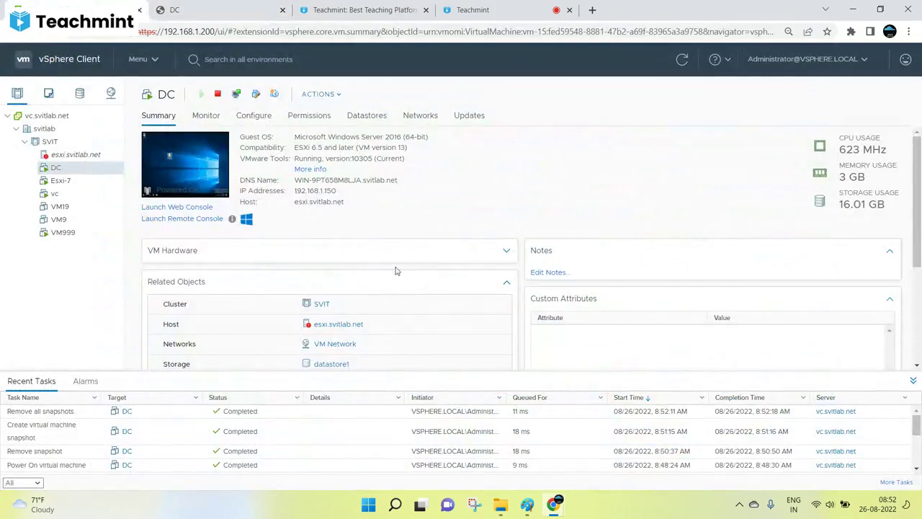
Save the current Paint notes.
{"action": "left_click", "coordinate": [528, 504]}
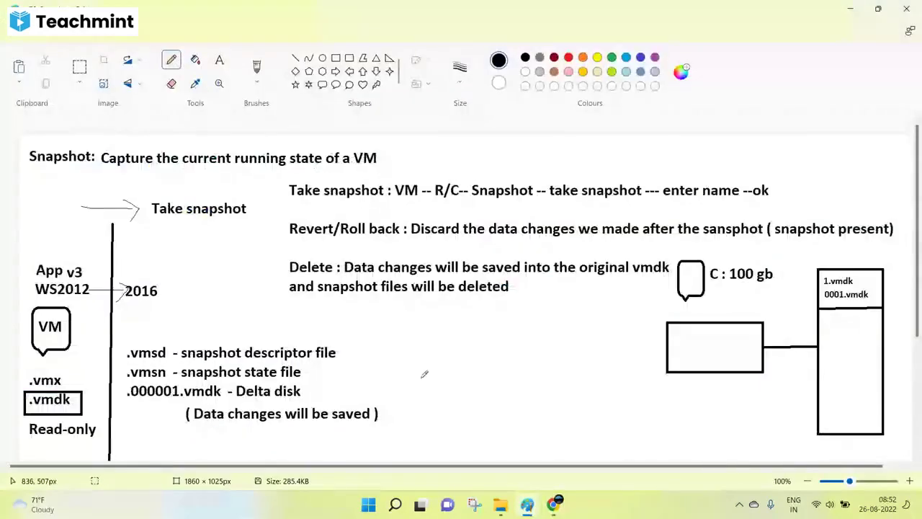
{"action": "scroll", "coordinate": [420, 375], "scroll_direction": "down", "scroll_amount": 3}
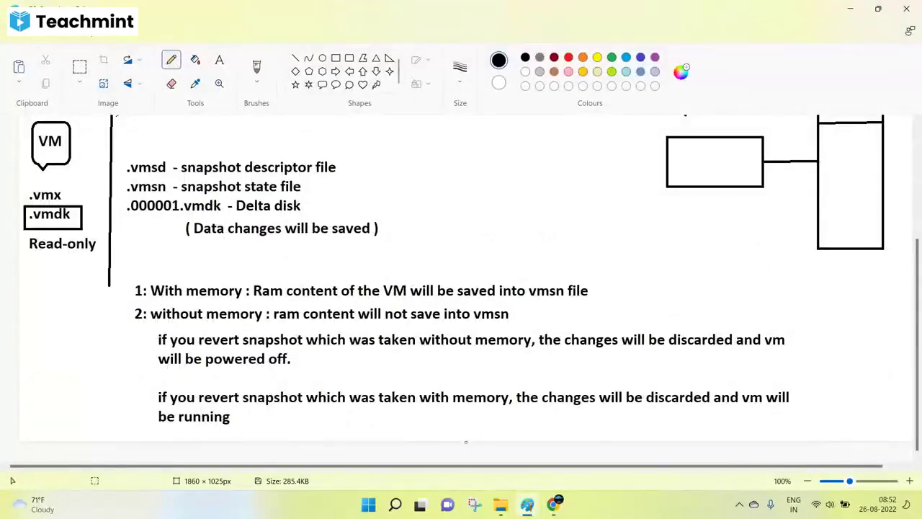
{"action": "key", "text": "ctrl+s"}
{"action": "left_click", "coordinate": [219, 60]}
{"action": "left_click", "coordinate": [298, 388]}
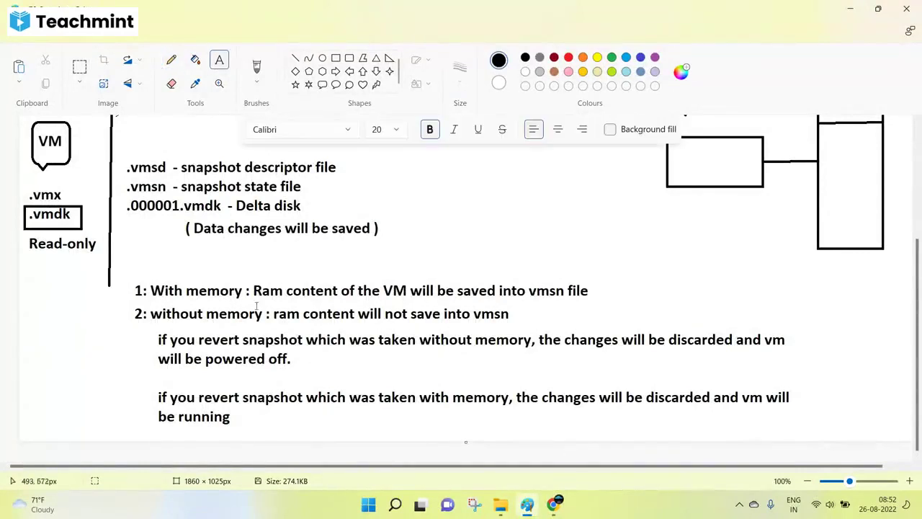
{"action": "scroll", "coordinate": [298, 387], "scroll_direction": "up", "scroll_amount": 5}
{"action": "scroll", "coordinate": [296, 378], "scroll_direction": "down", "scroll_amount": 5}
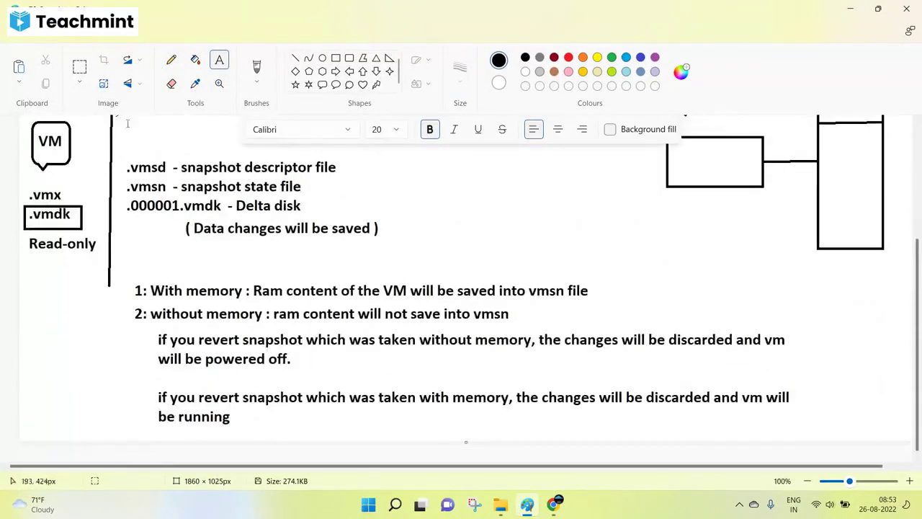
Move the memory notes block to the left and up.
{"action": "left_click", "coordinate": [79, 66]}
{"action": "left_click_drag", "start_coordinate": [126, 275], "coordinate": [800, 465]}
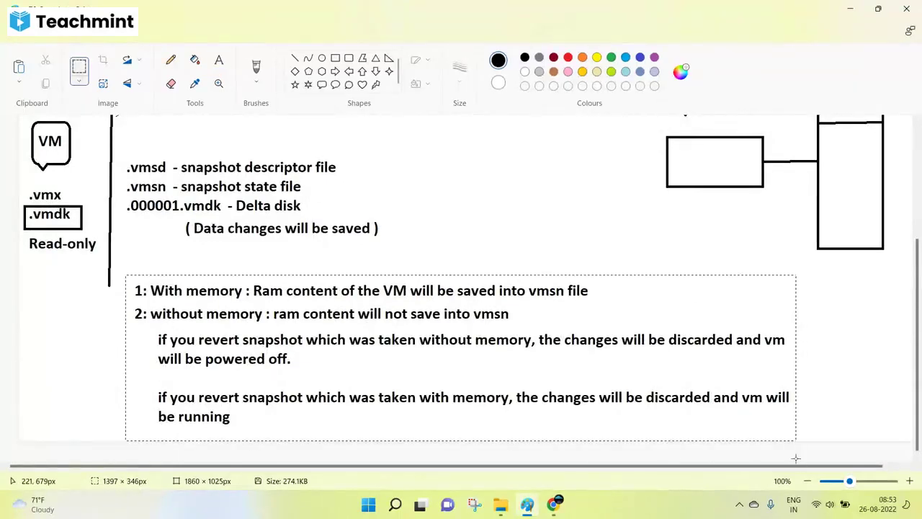
{"action": "left_click_drag", "start_coordinate": [643, 384], "coordinate": [533, 368]}
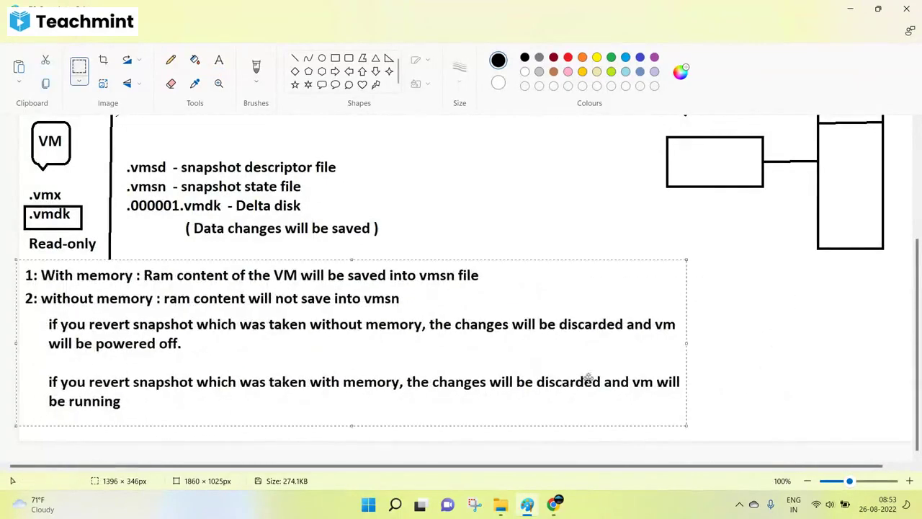
{"action": "left_click", "coordinate": [761, 372]}
Erase the right-hand C: 100 gb disk diagram and its leftover bracket.
{"action": "scroll", "coordinate": [639, 298], "scroll_direction": "up", "scroll_amount": 5}
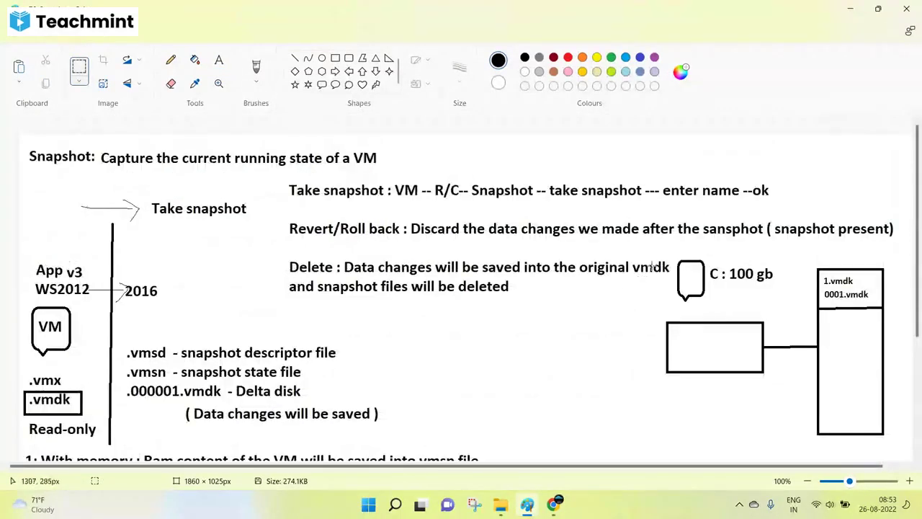
{"action": "mouse_move", "coordinate": [673, 250]}
{"action": "left_mouse_down"}
{"action": "mouse_move", "coordinate": [850, 422]}
{"action": "mouse_move", "coordinate": [895, 445]}
{"action": "left_mouse_up"}
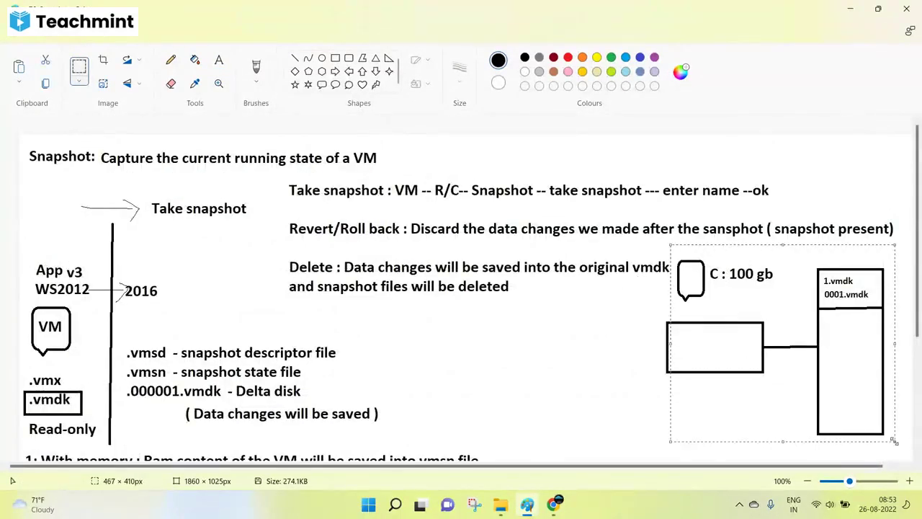
{"action": "key", "text": "Delete"}
{"action": "left_click_drag", "start_coordinate": [638, 309], "coordinate": [706, 389]}
{"action": "key", "text": "Delete"}
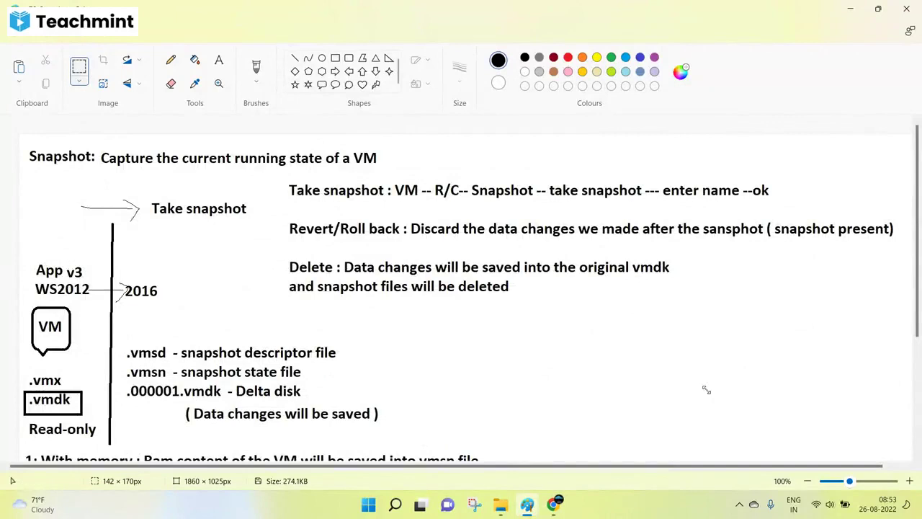
Extend the canvas downward to a height of 2116 px.
{"action": "scroll", "coordinate": [706, 389], "scroll_direction": "down", "scroll_amount": 5}
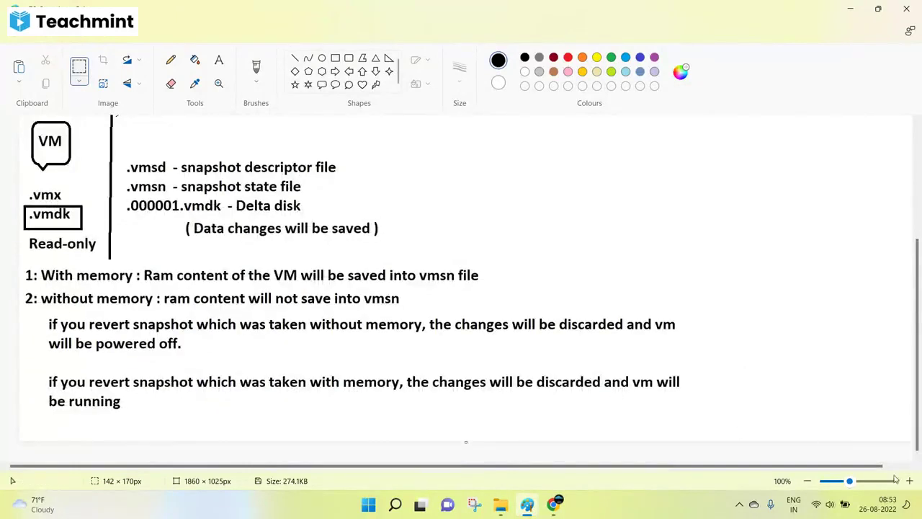
{"action": "scroll", "coordinate": [252, 303], "scroll_direction": "down", "scroll_amount": 3}
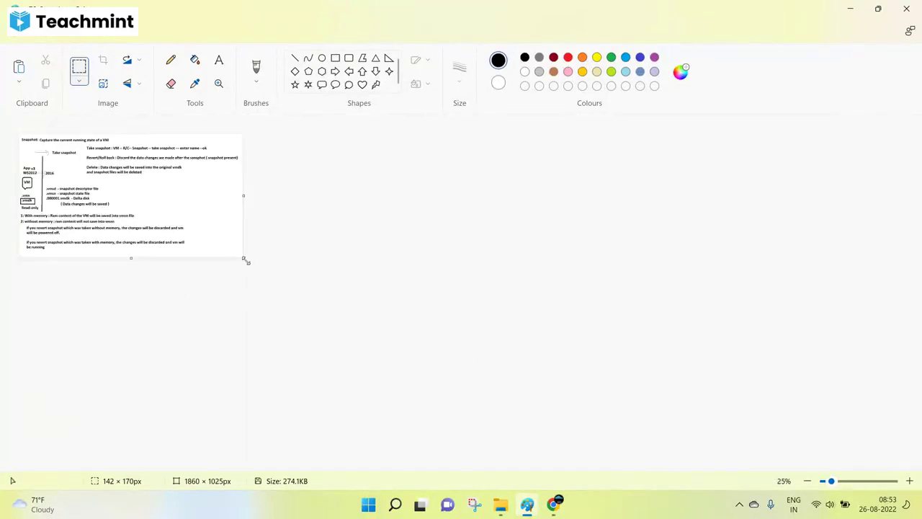
{"action": "left_click_drag", "start_coordinate": [245, 261], "coordinate": [243, 389]}
{"action": "scroll", "coordinate": [353, 371], "scroll_direction": "up", "scroll_amount": 2}
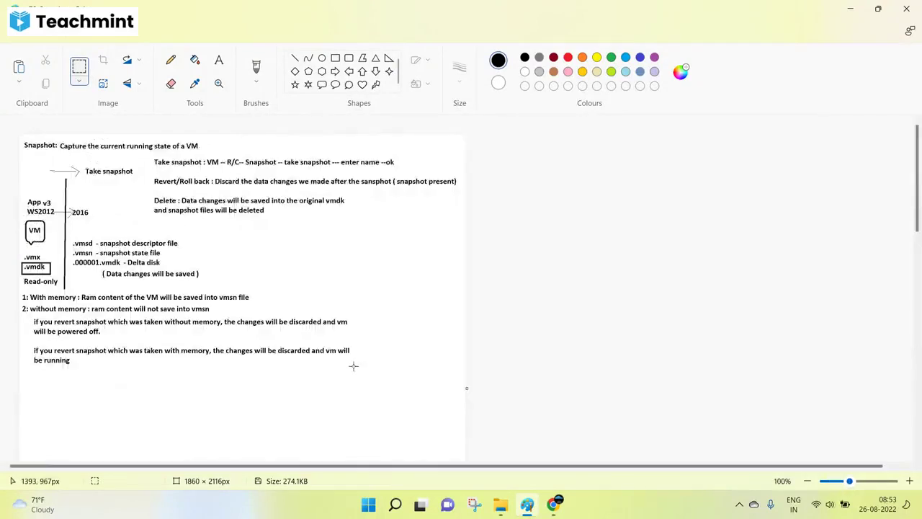
{"action": "scroll", "coordinate": [353, 363], "scroll_direction": "down", "scroll_amount": 3}
{"action": "scroll", "coordinate": [353, 363], "scroll_direction": "down", "scroll_amount": 1}
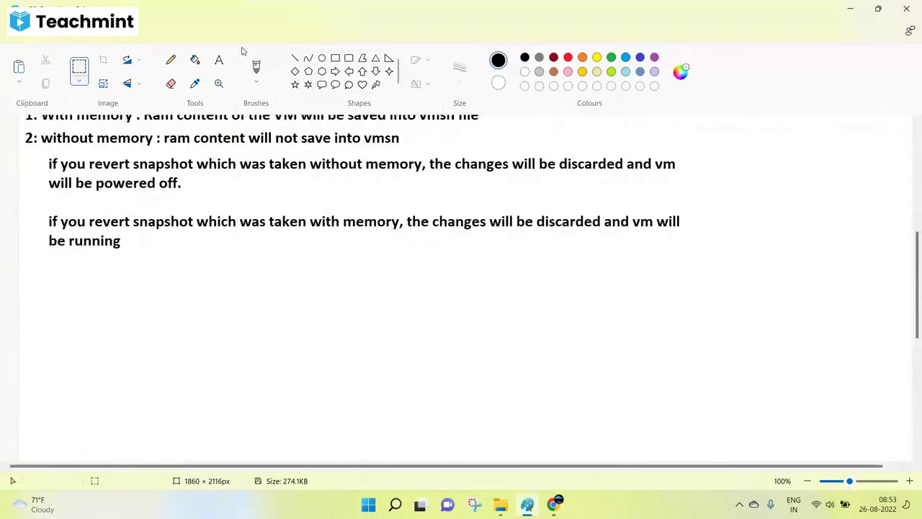
Add a text box listing '1: Max 32 snapshots on a single vm' and '2: VMware recommends to delete a snapshot after 72 hours'.
{"action": "left_click", "coordinate": [219, 60]}
{"action": "left_click_drag", "start_coordinate": [30, 272], "coordinate": [832, 490]}
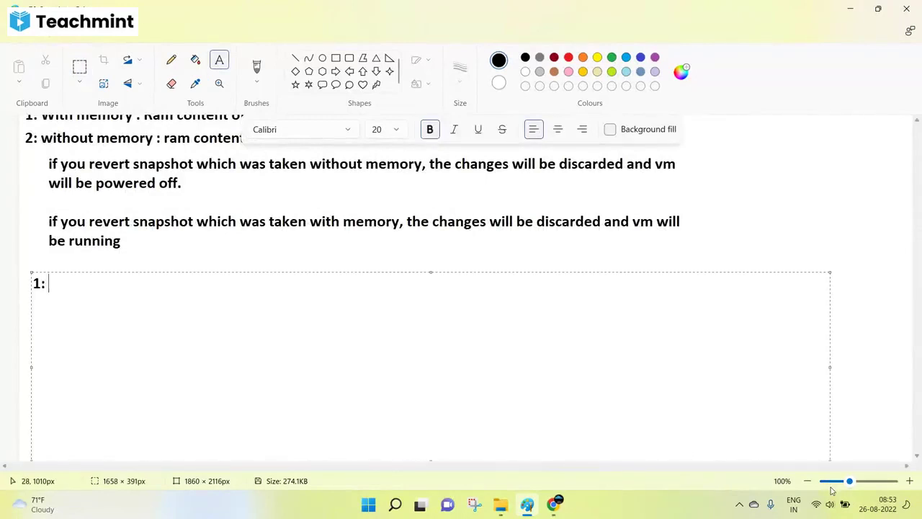
{"action": "type", "text": "1: Max 32 snapshots "}
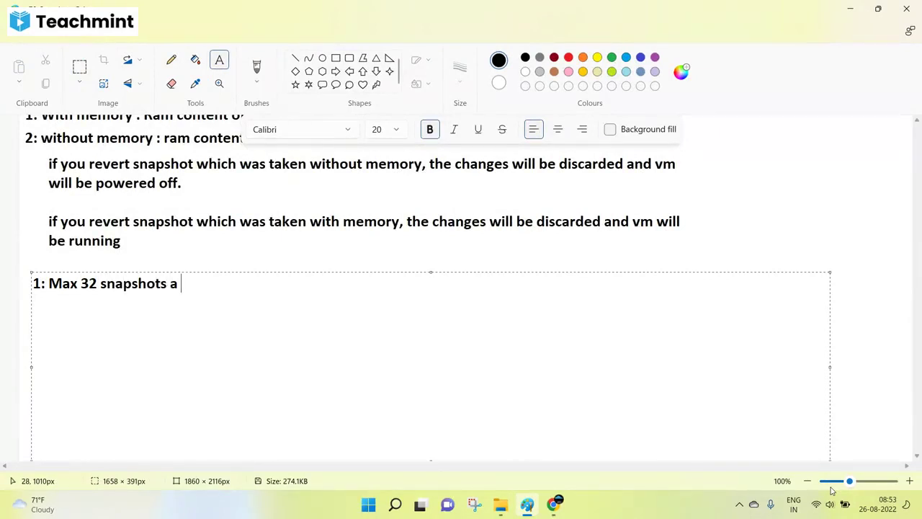
{"action": "type", "text": "on a singl"}
{"action": "type", "text": "2: Max"}
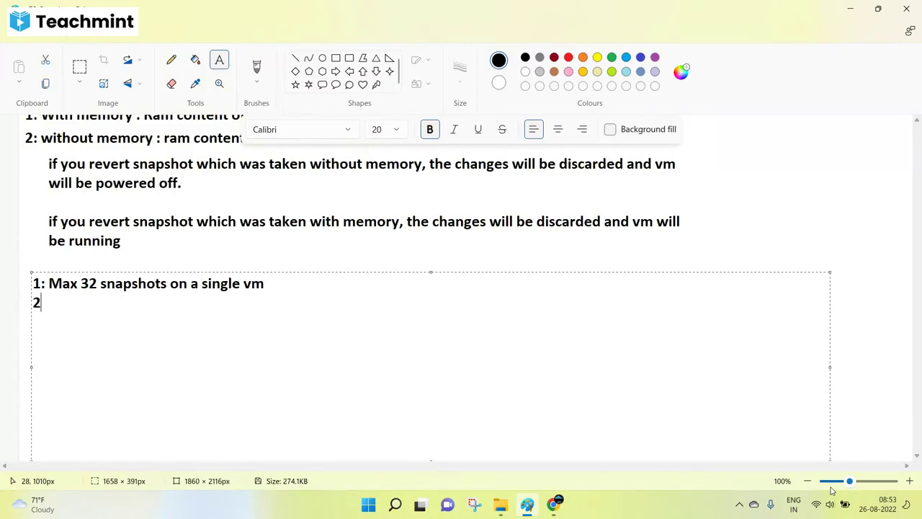
{"action": "key", "text": "BackSpace"}
{"action": "key", "text": "BackSpace"}
{"action": "key", "text": "BackSpace"}
{"action": "type", "text": "VMware c"}
{"action": "key", "text": "BackSpace"}
{"action": "type", "text": "rec"}
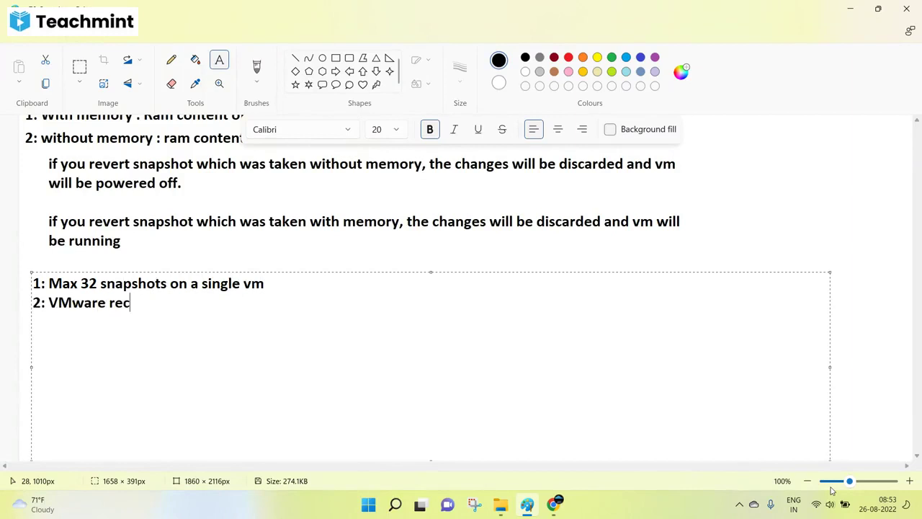
{"action": "type", "text": "omme"}
{"action": "key", "text": "BackSpace"}
{"action": "type", "text": "mends to "}
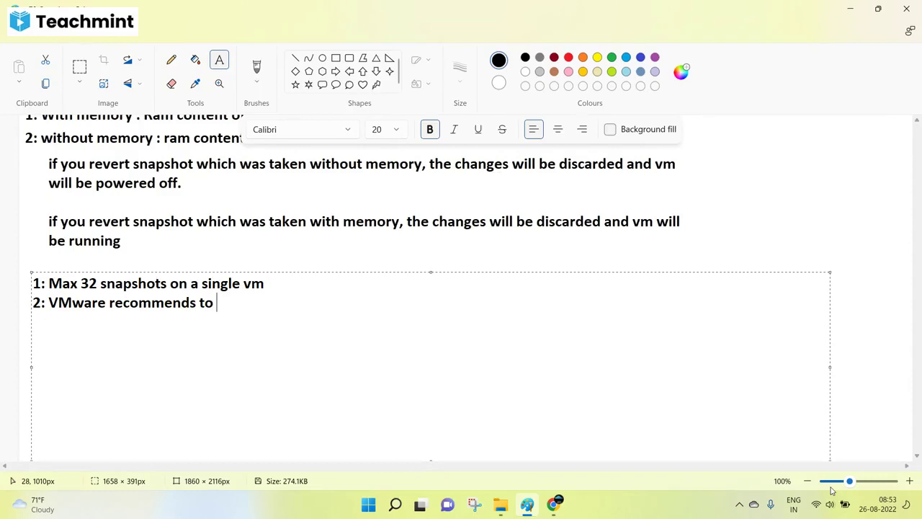
{"action": "type", "text": "delete a snpshot "}
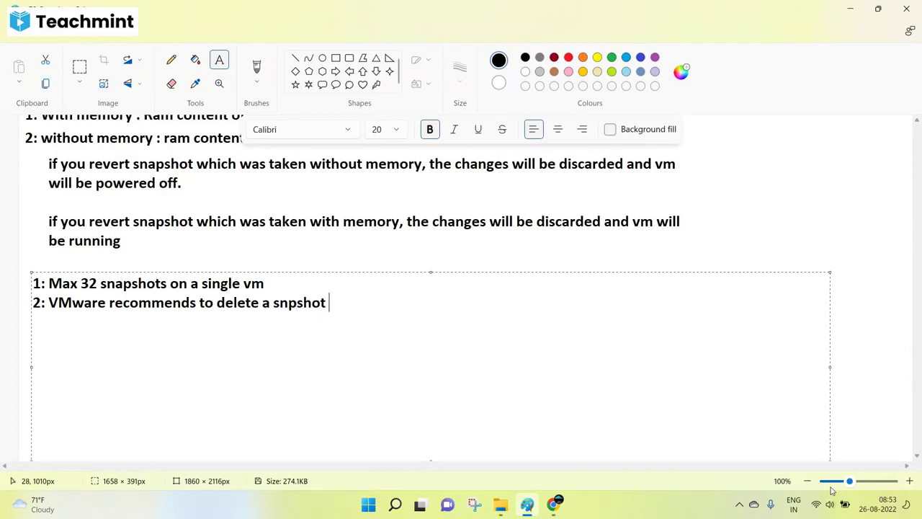
{"action": "type", "text": "afte"}
{"action": "type", "text": "r 72 hours"}
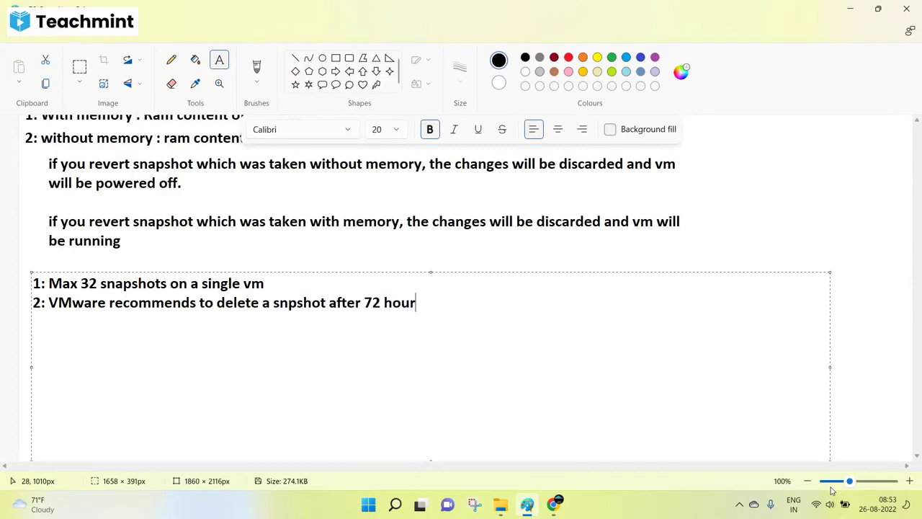